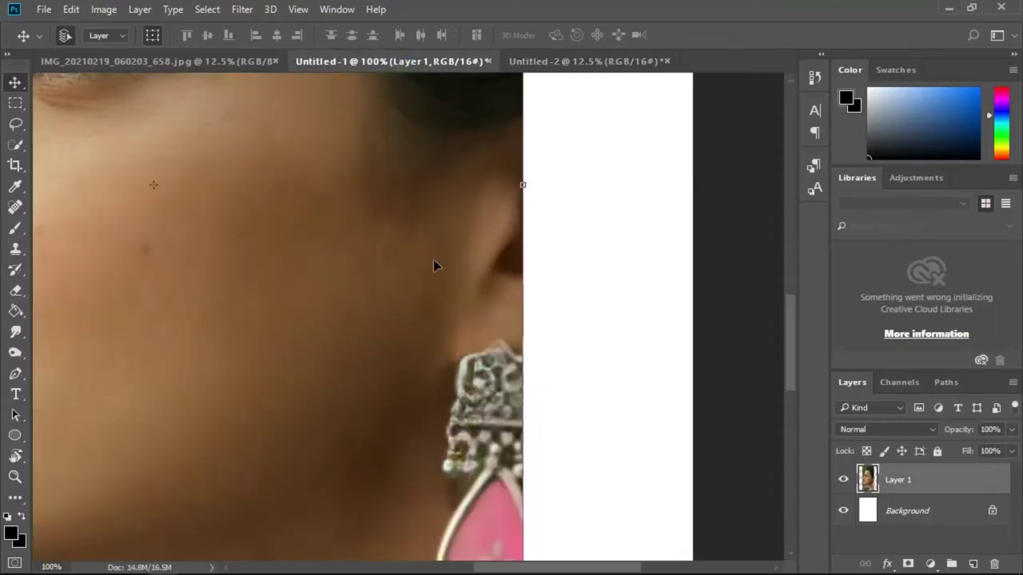
Close Untitled-1, return to the portrait, and duplicate the portrait layer
left_click(489, 62)
left_click(147, 61)
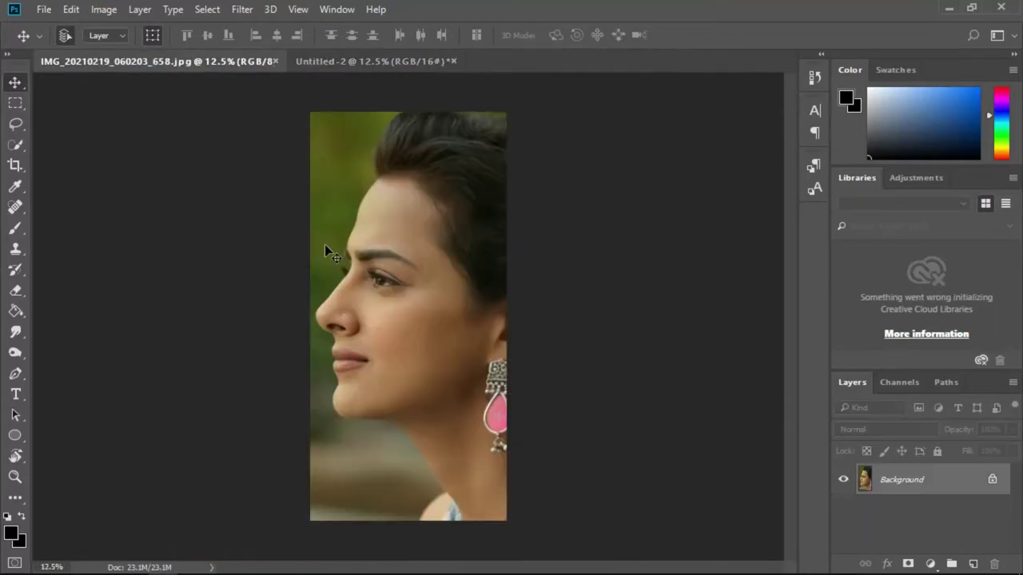
key("ctrl+plus")
key("ctrl+plus")
key("ctrl+plus")
key("ctrl+j")
Apply Match Color to the duplicate with Color Intensity 102
left_click(103, 9)
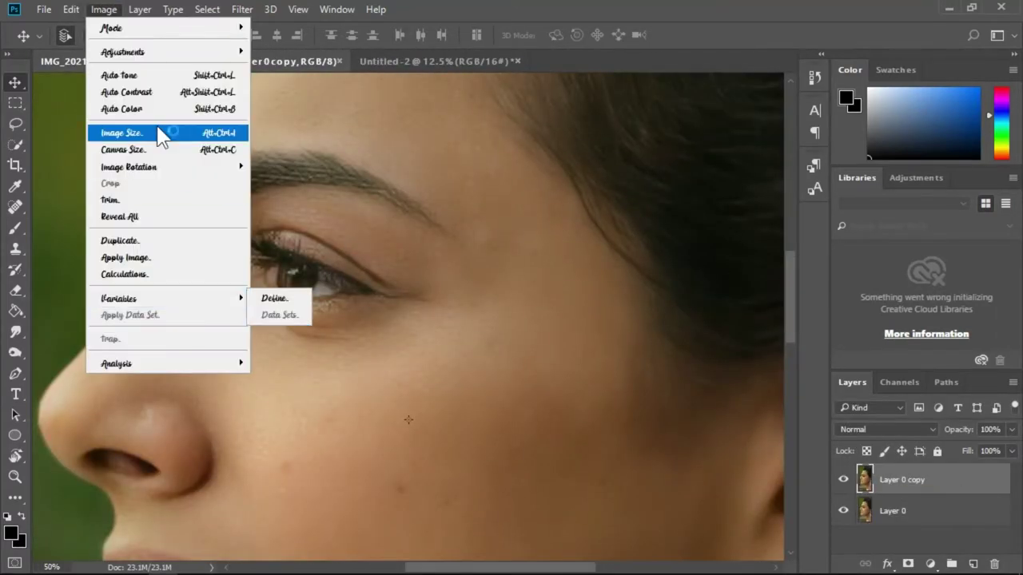
left_click(304, 398)
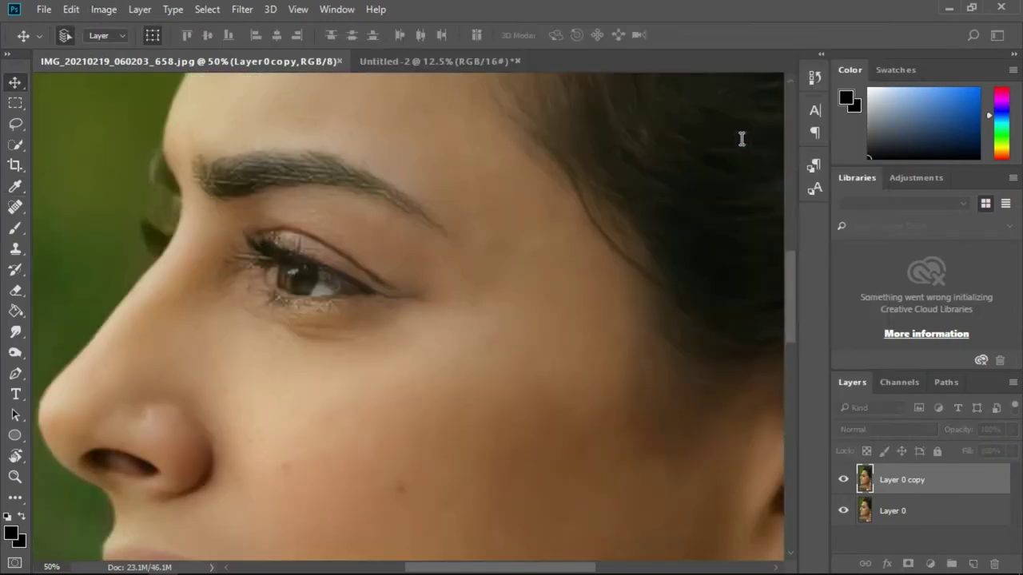
left_click(103, 9)
left_click_drag(696, 199, 670, 204)
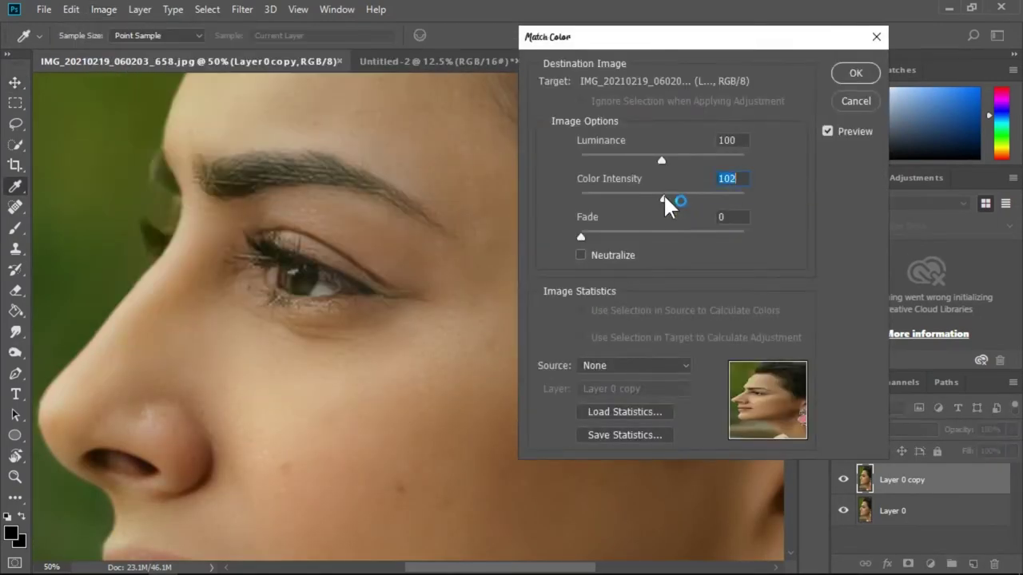
left_click(852, 70)
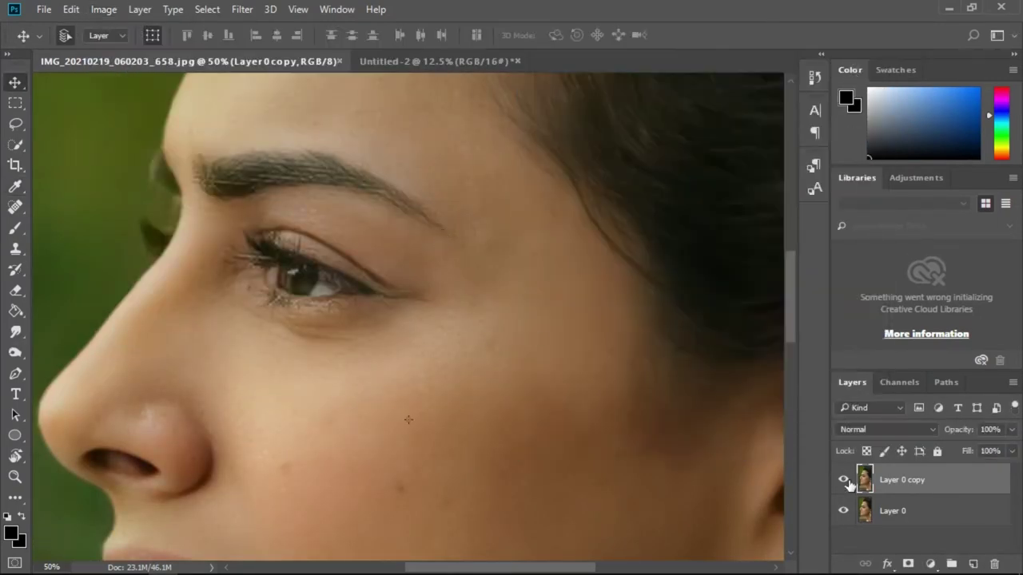
Try a Selective Color adjustment layer on the reds, then delete it
left_click(929, 564)
left_click(942, 564)
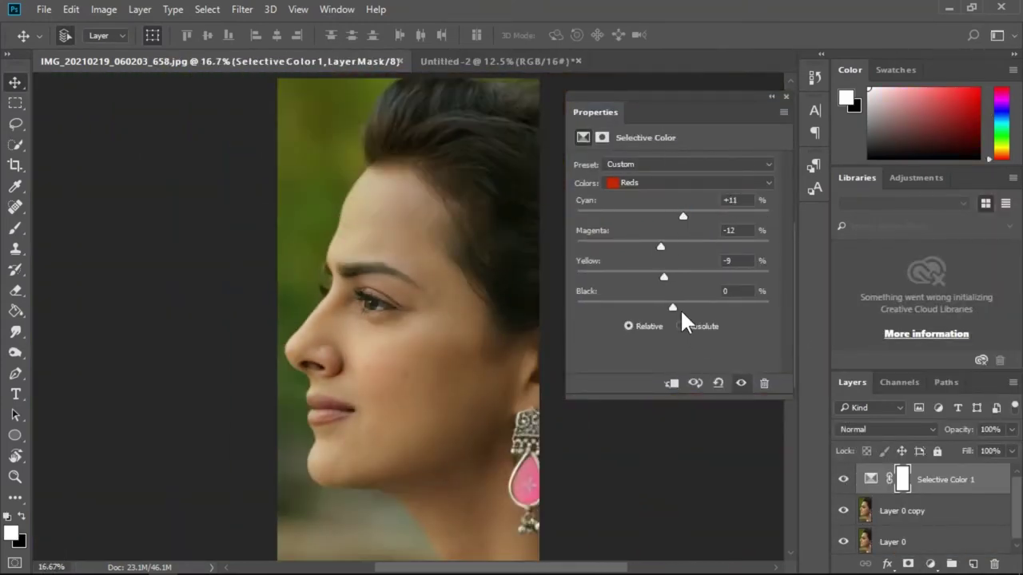
left_click_drag(680, 312, 651, 357)
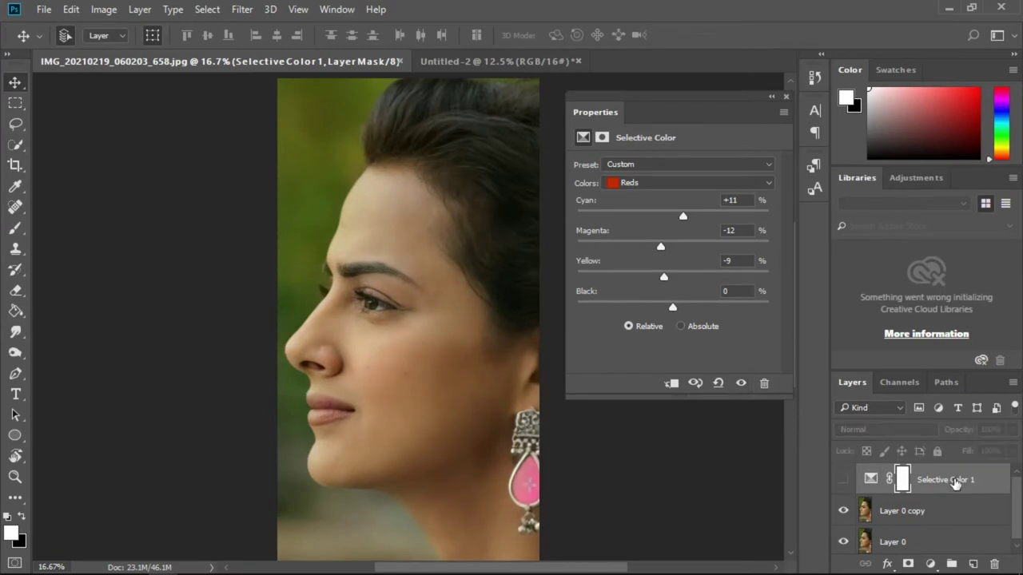
key("Delete")
Duplicate the colour-matched layer and apply a 2.4-pixel High Pass filter
key("ctrl+j")
left_click(242, 8)
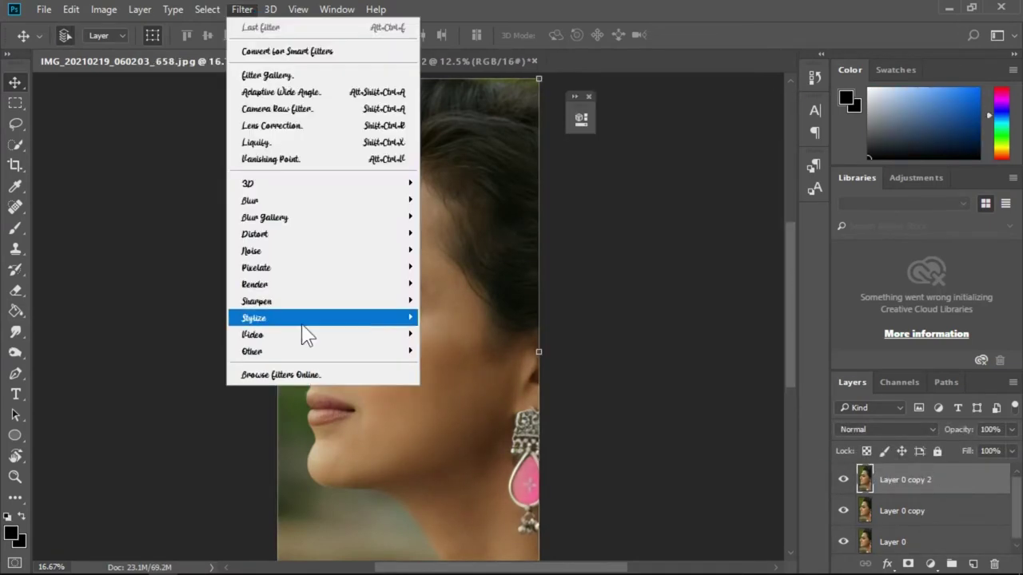
left_click(452, 367)
left_click_drag(455, 337, 405, 337)
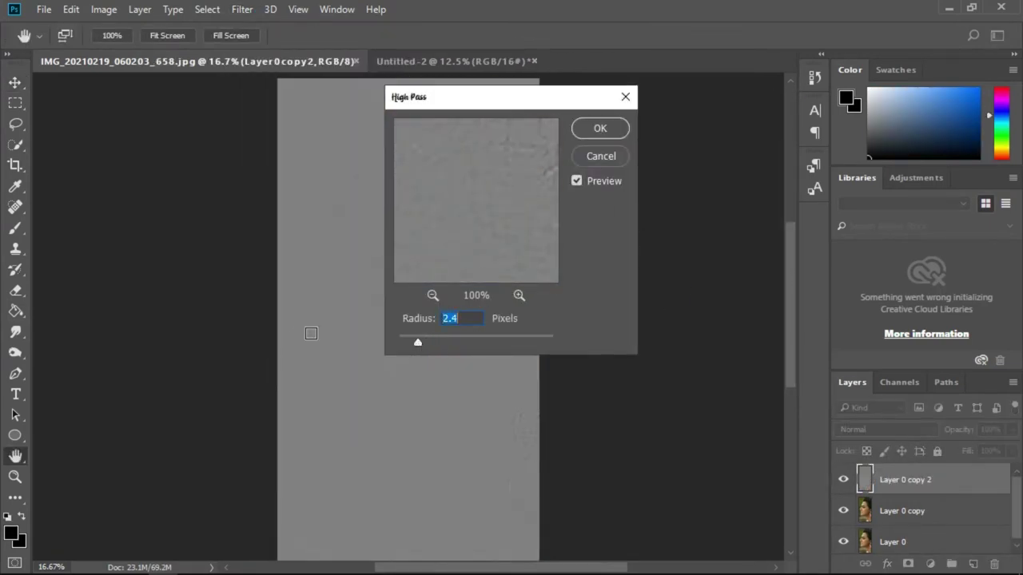
key("ctrl+plus")
key("ctrl+plus")
key("ctrl+plus")
key("Return")
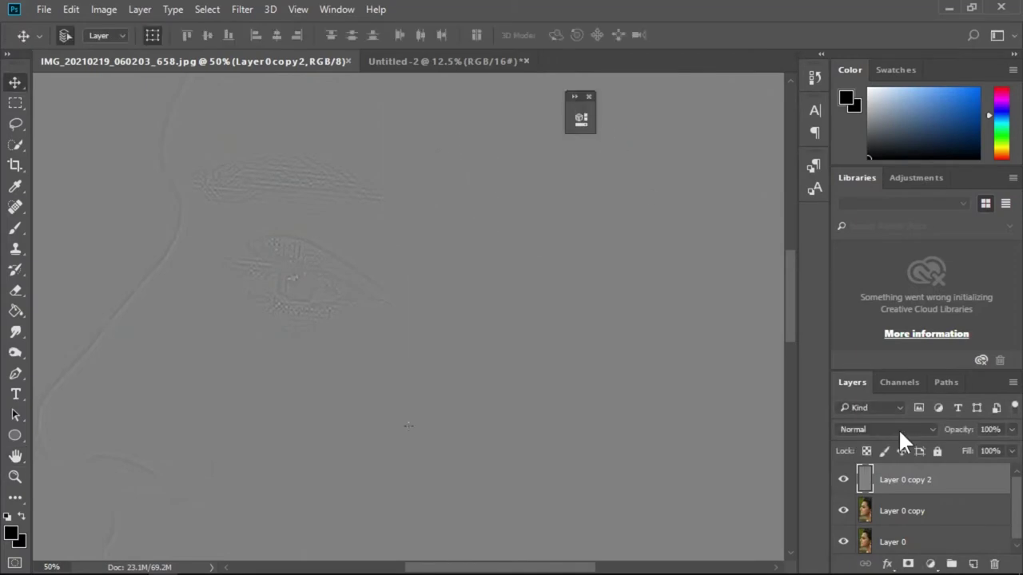
Set the High Pass layer to Linear Light and merge it into the portrait
left_click(898, 428)
left_click(854, 297)
left_click(927, 503, "shift")
key("ctrl+e")
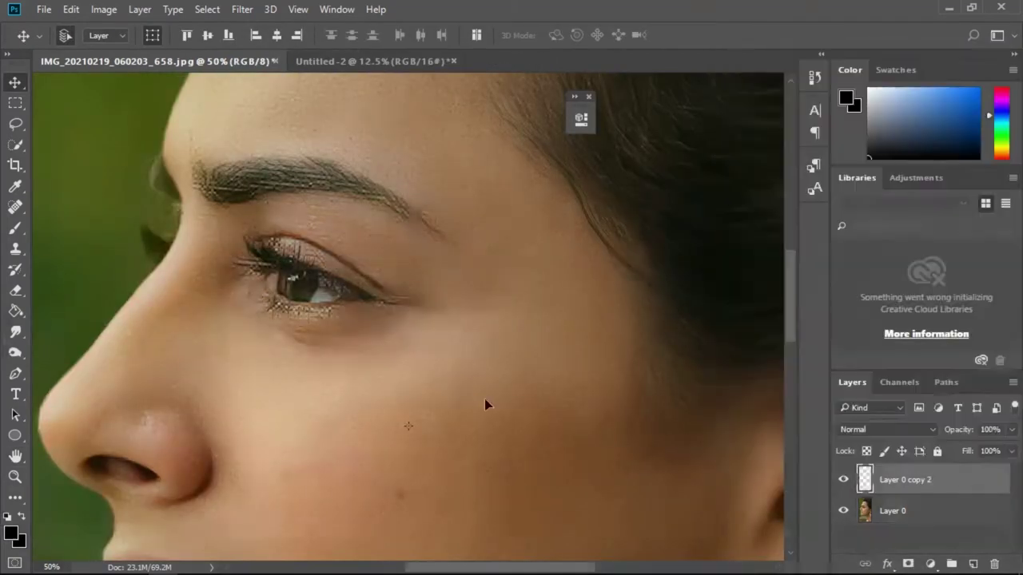
Smudge the nose edge smooth with a smaller, reduced-strength Smudge brush
scroll(206, 139, "up", 5)
left_click(16, 332)
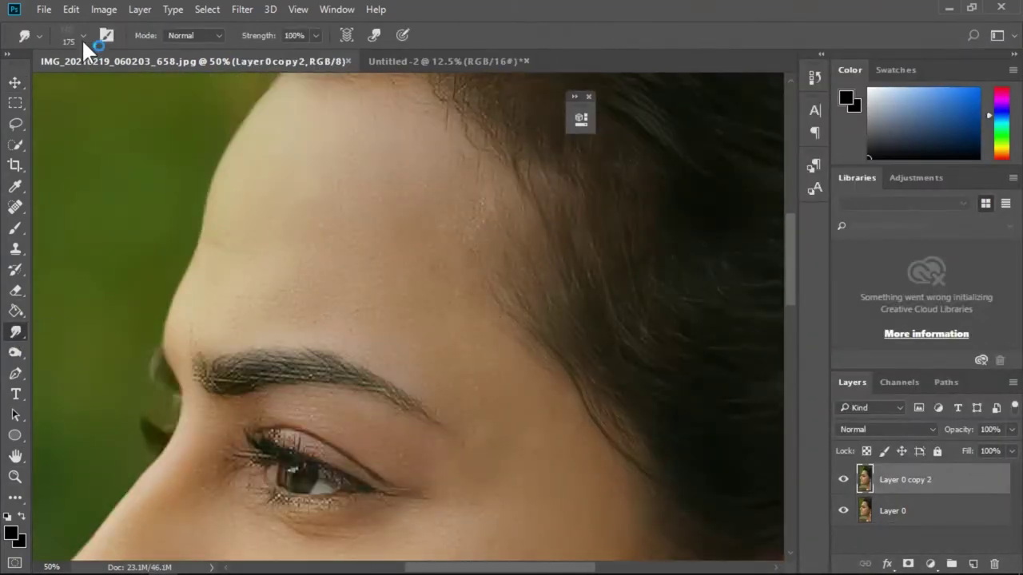
left_click(83, 35)
scroll(127, 221, "up", 10)
left_click(284, 35)
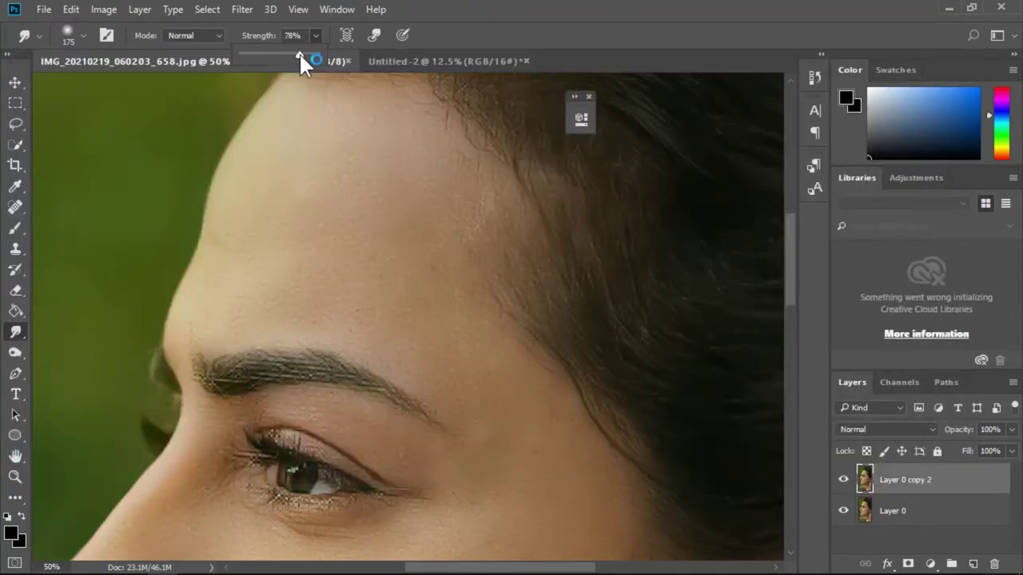
left_click_drag(299, 52, 304, 52)
scroll(400, 319, "down", 5)
scroll(315, 384, "up", 3)
scroll(434, 320, "left", 5)
key("bracketleft")
key("bracketleft")
key("bracketleft")
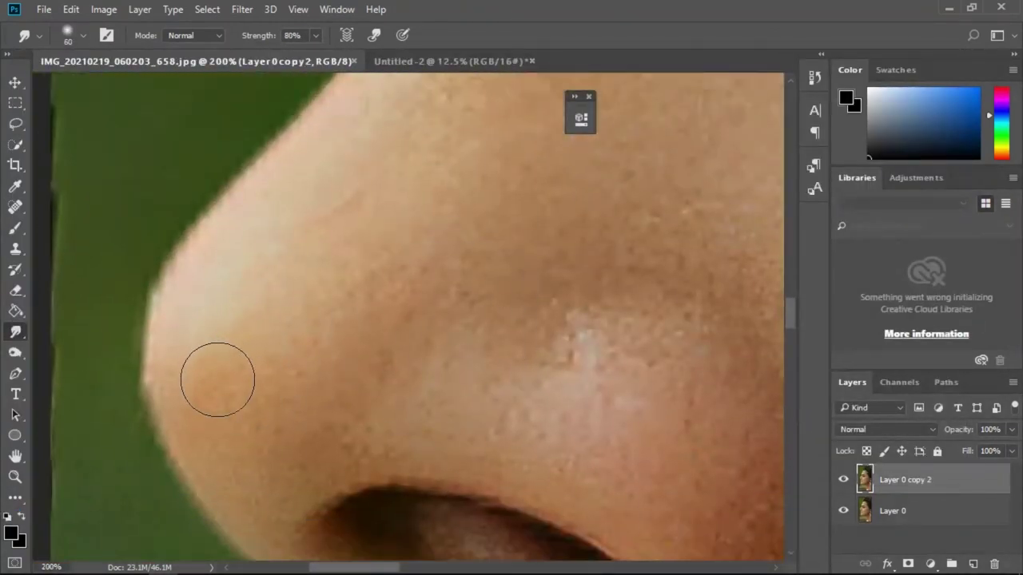
scroll(217, 380, "down", 1)
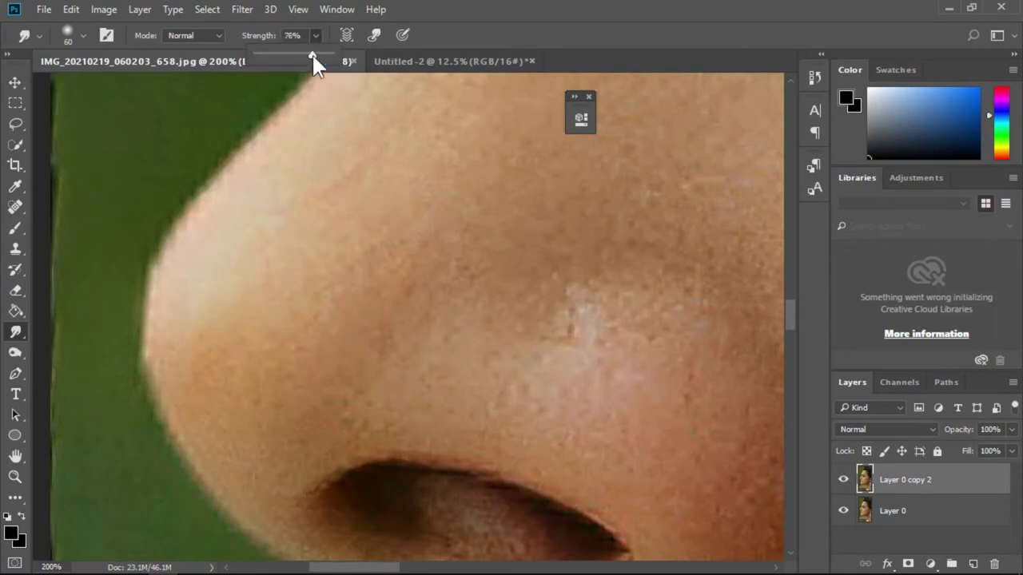
mouse_move(306, 215)
left_mouse_down()
mouse_move(261, 229)
mouse_move(203, 337)
mouse_move(294, 277)
mouse_move(227, 447)
mouse_move(213, 240)
left_mouse_up()
Zoom out to the whole profile and duplicate the layer as Layer 0 copy 3
key("ctrl+minus")
key("ctrl+minus")
key("ctrl+minus")
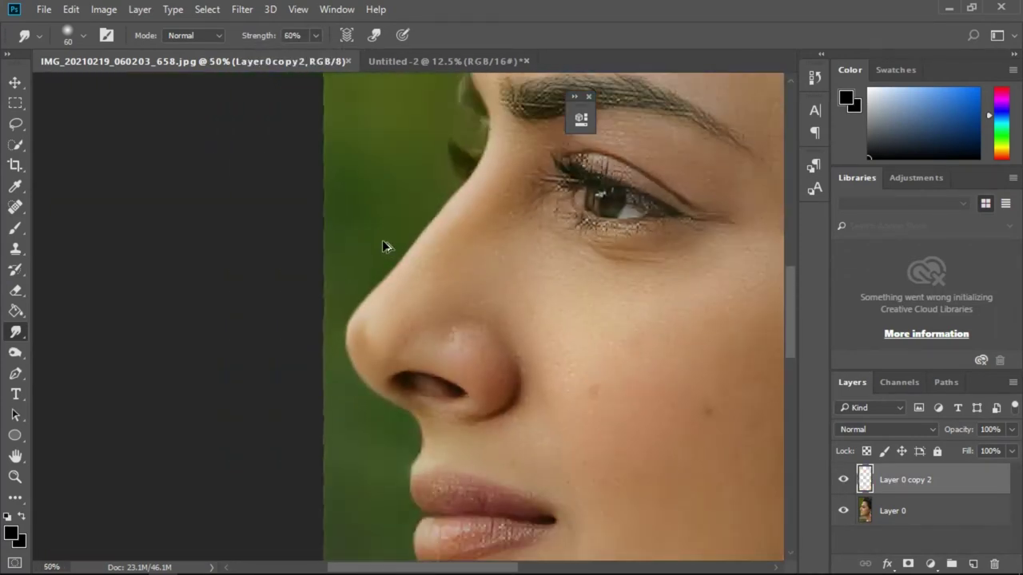
scroll(416, 314, "up", 5)
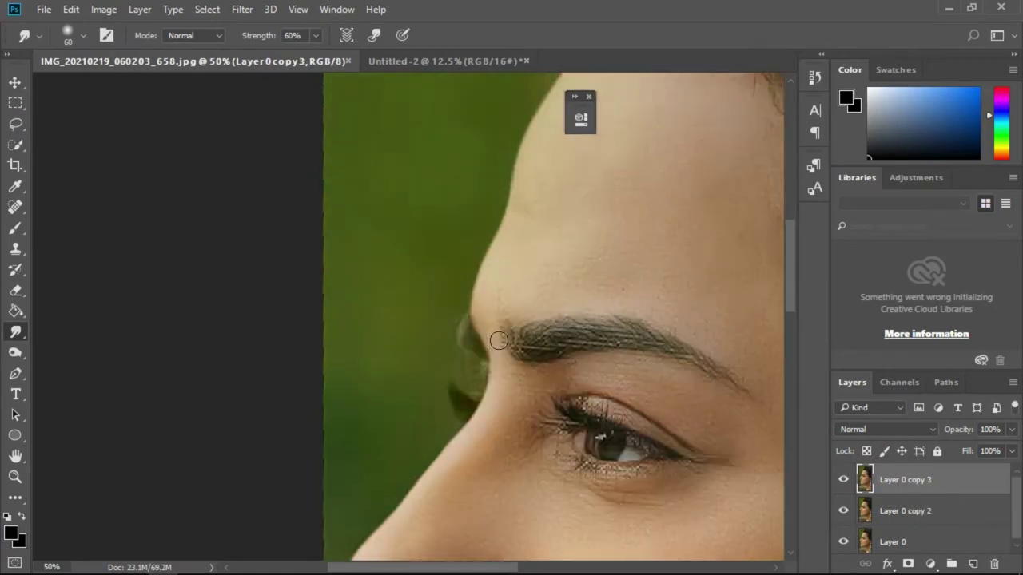
key("p")
scroll(344, 383, "down", 8)
key("ctrl+plus")
key("ctrl+plus")
Trace a pen path up the profile from the nose edge to the forehead
scroll(244, 275, "up", 5)
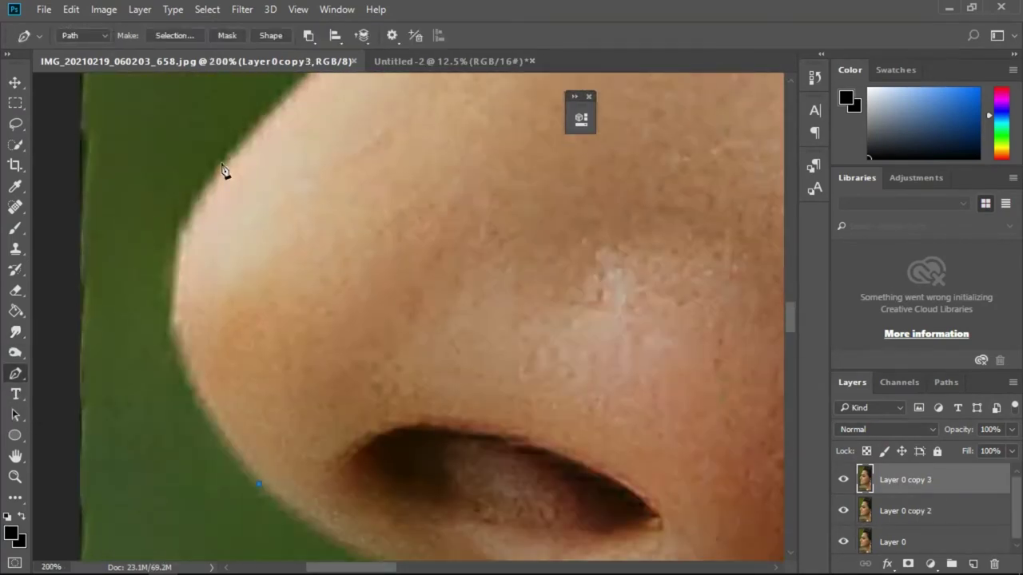
left_click(221, 479)
left_click(354, 336)
left_click_drag(385, 308, 434, 265)
key("ctrl+minus")
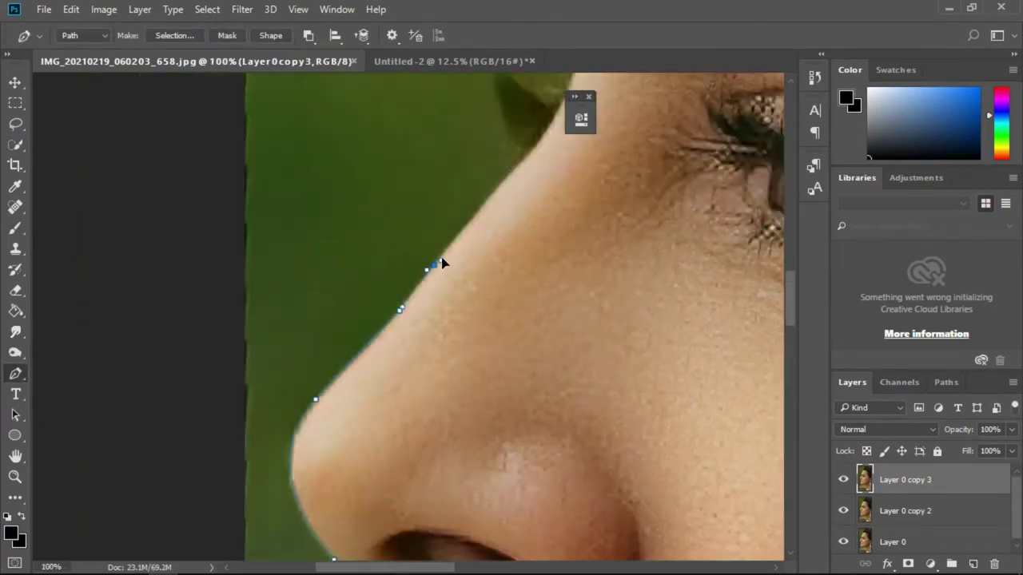
left_click(525, 156)
scroll(529, 200, "up", 2)
scroll(494, 175, "up", 1)
left_click(496, 185)
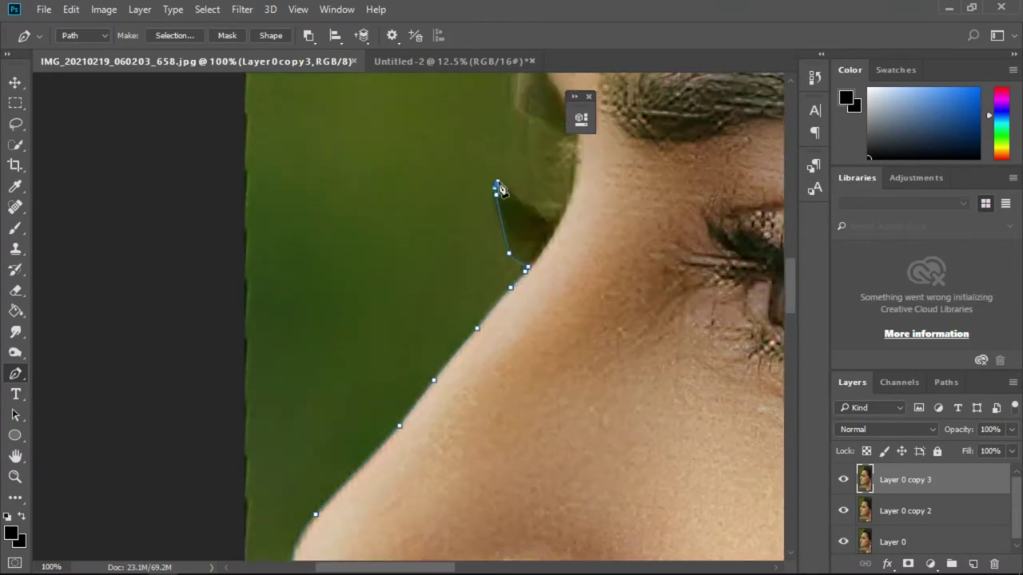
left_click(535, 210)
scroll(570, 205, "up", 1)
scroll(568, 269, "up", 1)
left_click(568, 269)
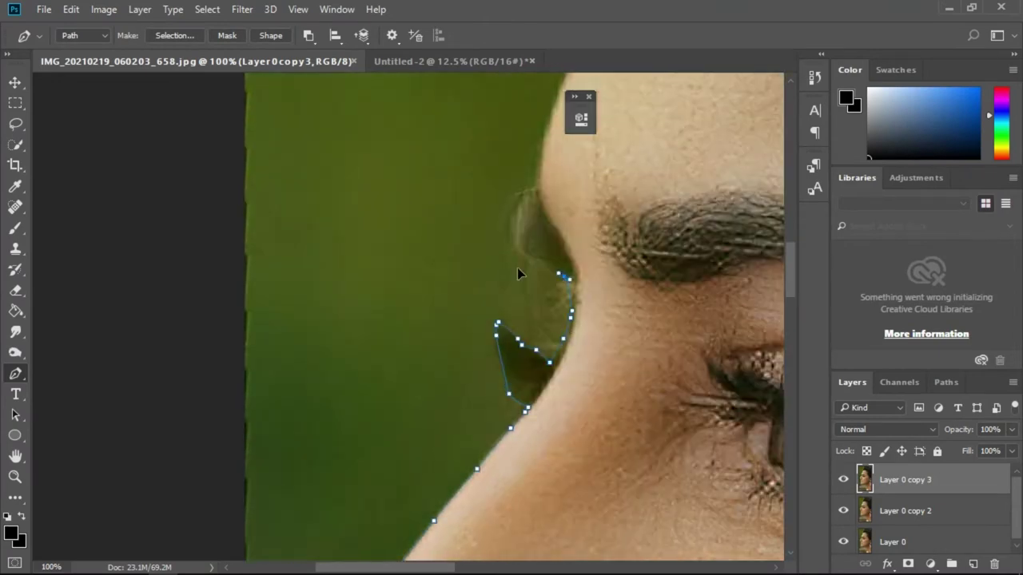
scroll(519, 274, "up", 1)
key("ctrl+minus")
scroll(499, 168, "down", 2)
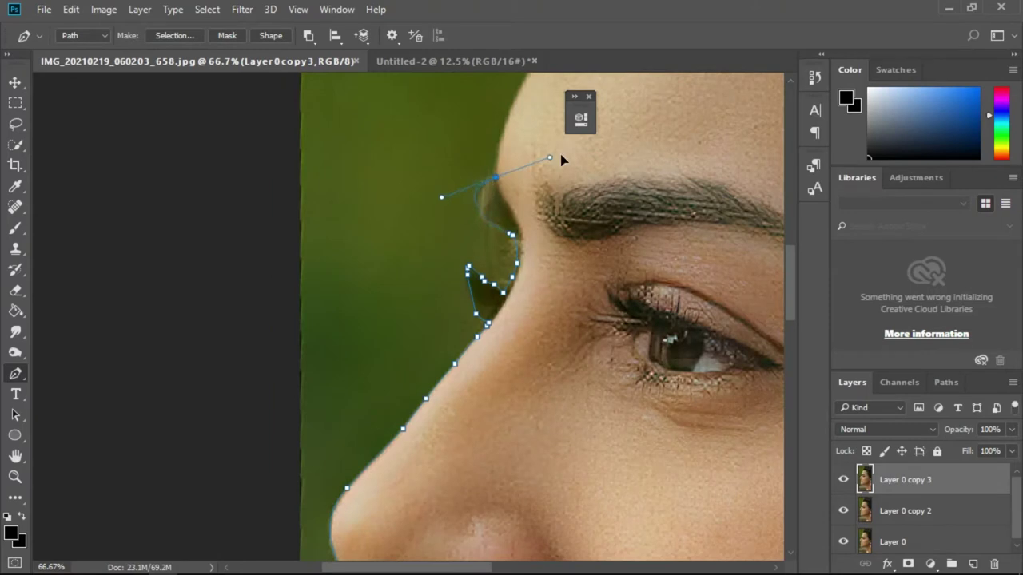
left_click_drag(496, 176, 495, 162)
scroll(524, 224, "up", 3)
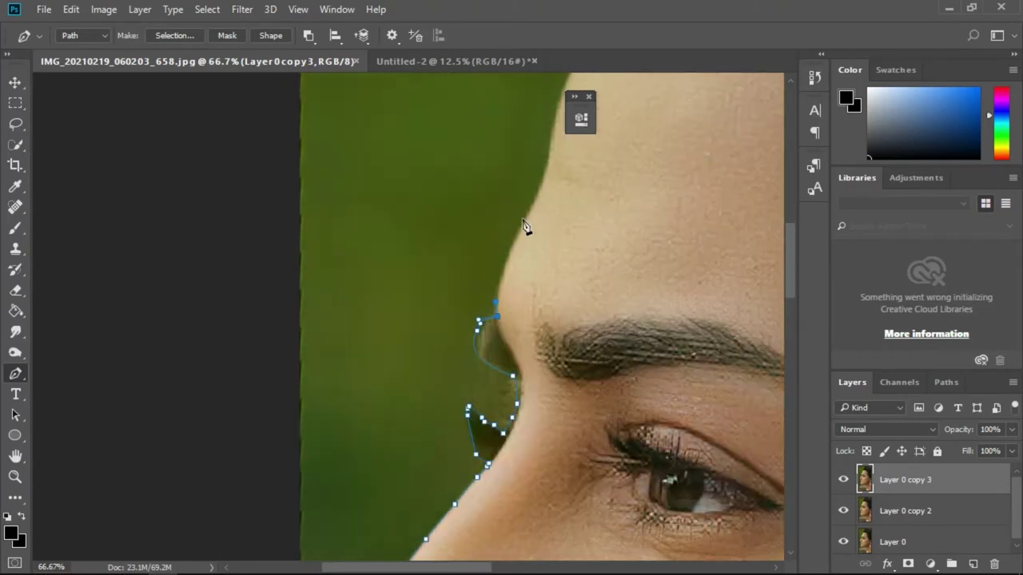
left_click(537, 200)
scroll(543, 232, "up", 3)
left_click(551, 272)
scroll(592, 201, "up", 2)
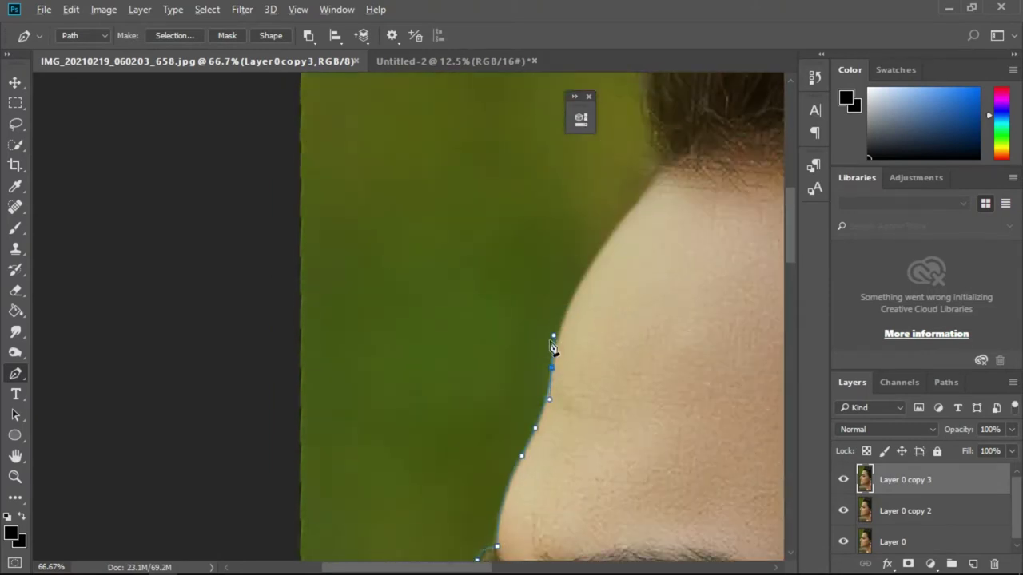
Continue the pen path along the hair edge and shoulder to close the outline
left_click_drag(638, 201, 646, 190)
scroll(682, 272, "up", 2)
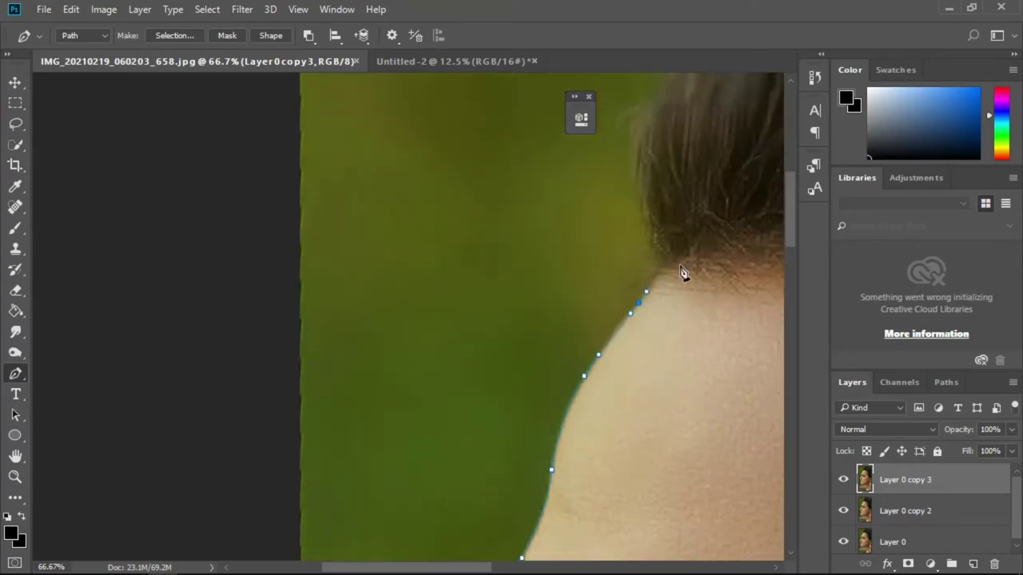
scroll(643, 220, "up", 2)
left_click(627, 265)
scroll(631, 268, "up", 1)
left_click(658, 277)
scroll(734, 228, "right", 5)
scroll(734, 227, "up", 3)
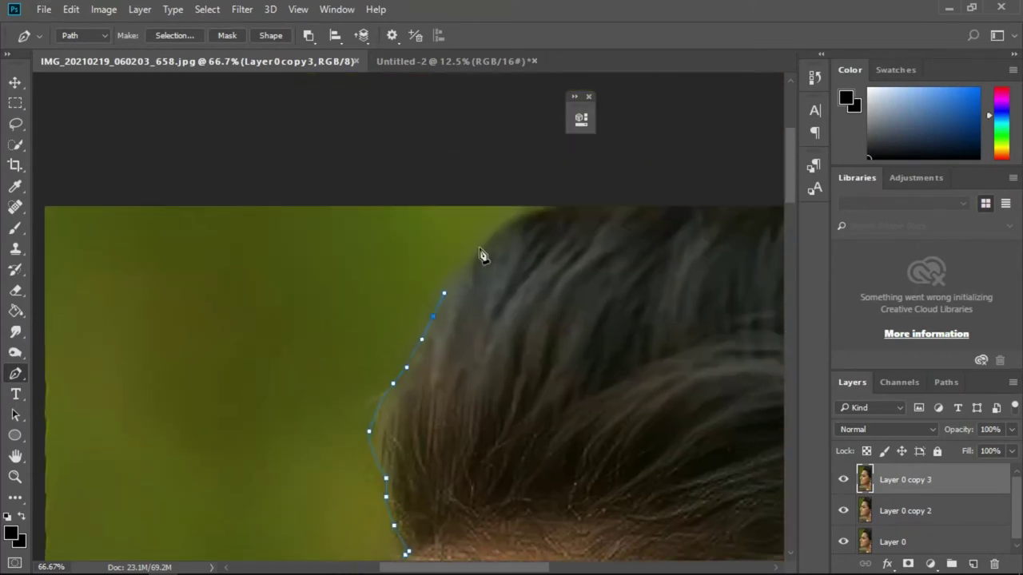
scroll(607, 204, "right", 8)
scroll(676, 173, "down", 1)
scroll(664, 247, "down", 5)
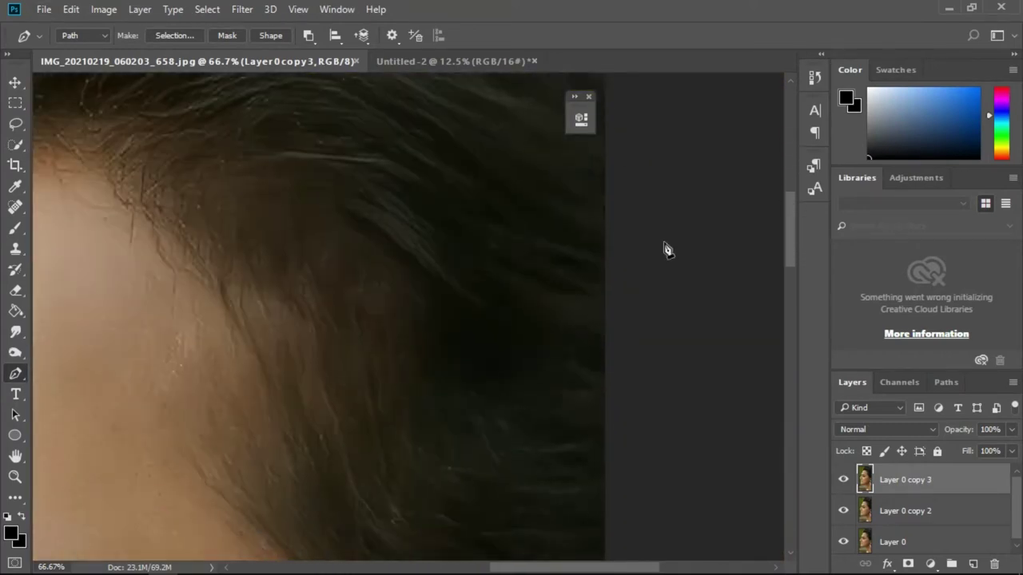
scroll(668, 250, "down", 5)
scroll(668, 250, "down", 5)
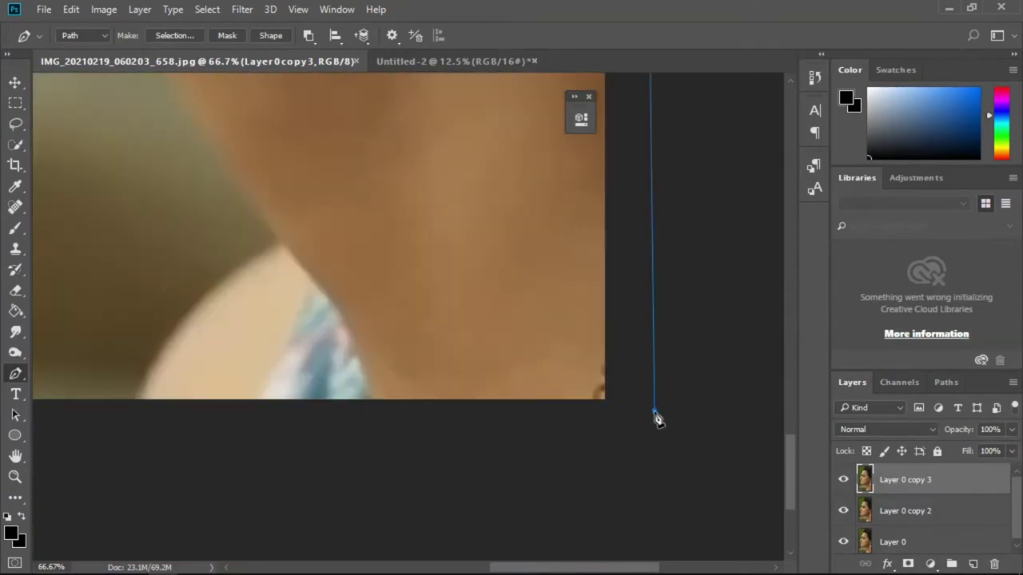
left_click(272, 254)
scroll(384, 432, "up", 3)
scroll(383, 432, "left", 2)
left_click(219, 190)
scroll(406, 296, "up", 2)
scroll(406, 295, "left", 3)
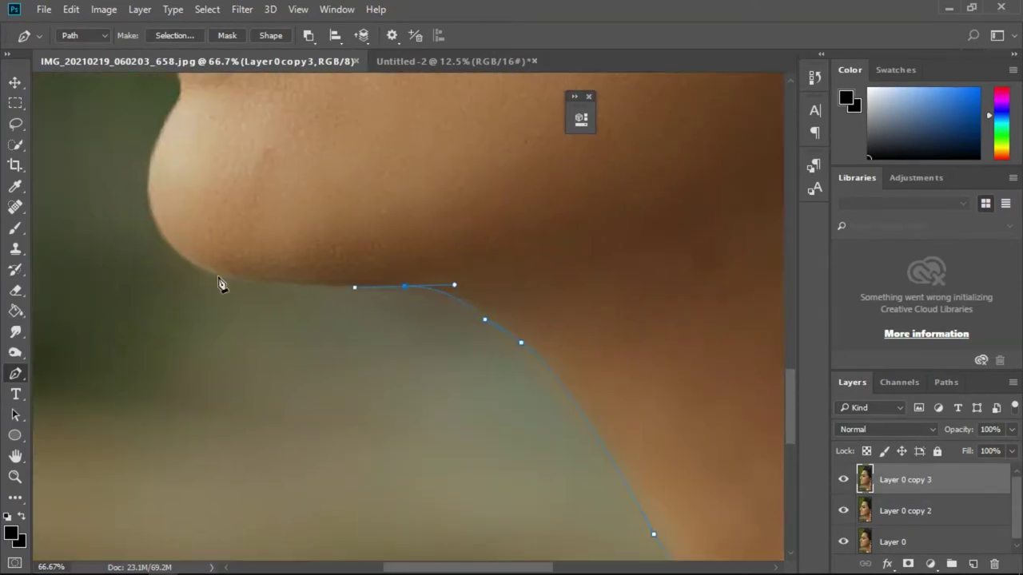
left_click_drag(218, 278, 228, 279)
scroll(148, 322, "up", 2)
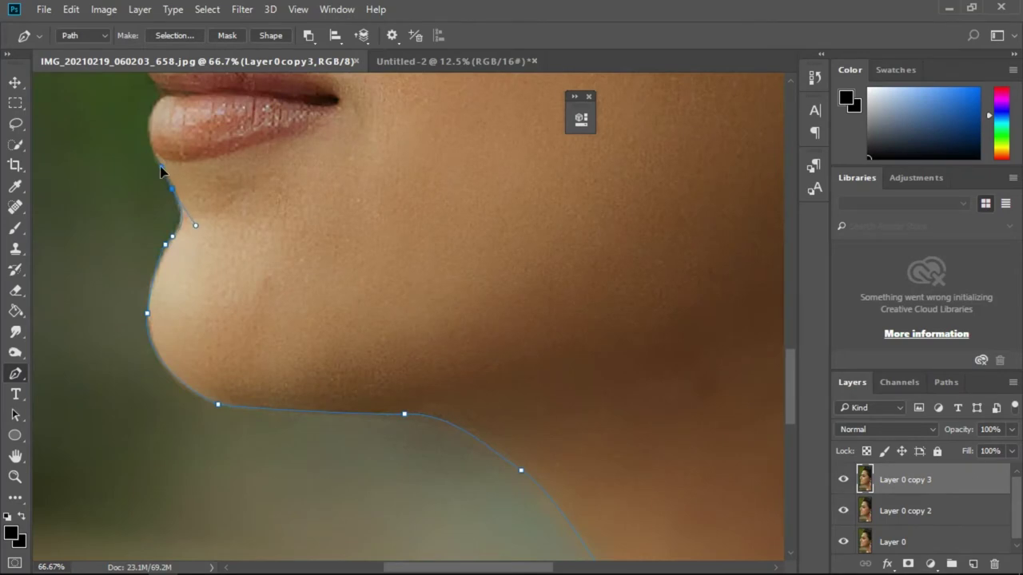
scroll(160, 170, "up", 1)
left_click_drag(161, 161, 206, 152)
scroll(162, 158, "up", 1)
left_click_drag(146, 166, 171, 153)
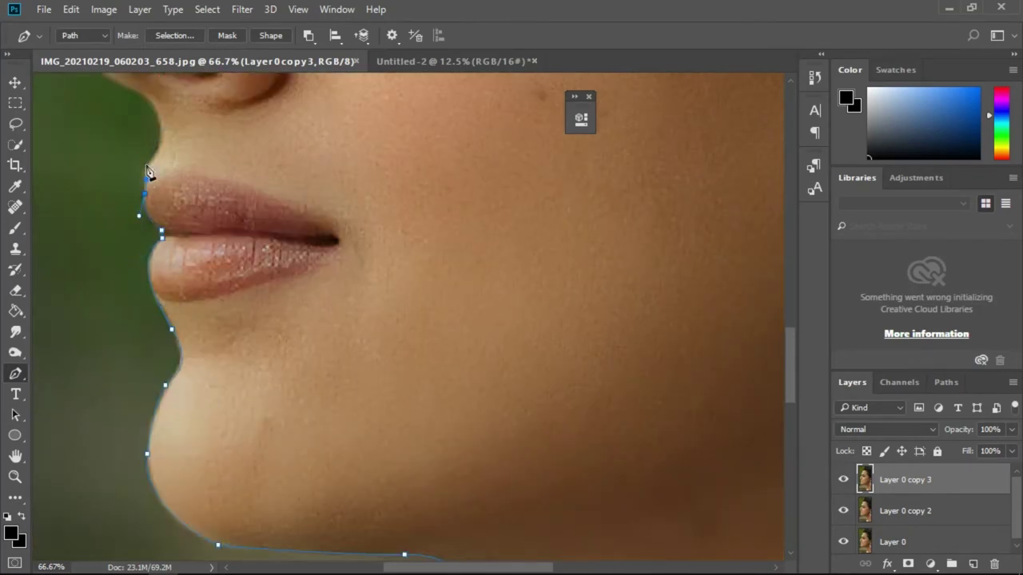
scroll(166, 179, "up", 1)
left_click_drag(162, 222, 112, 176)
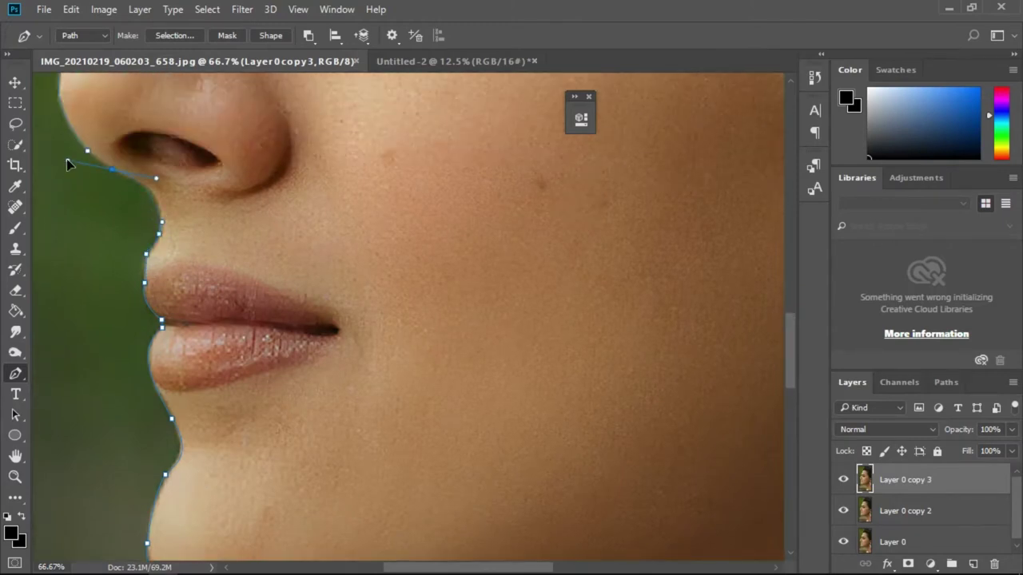
Turn the path into a selection, invert it, and delete the green background
right_click(282, 209)
left_click(331, 301)
key("Return")
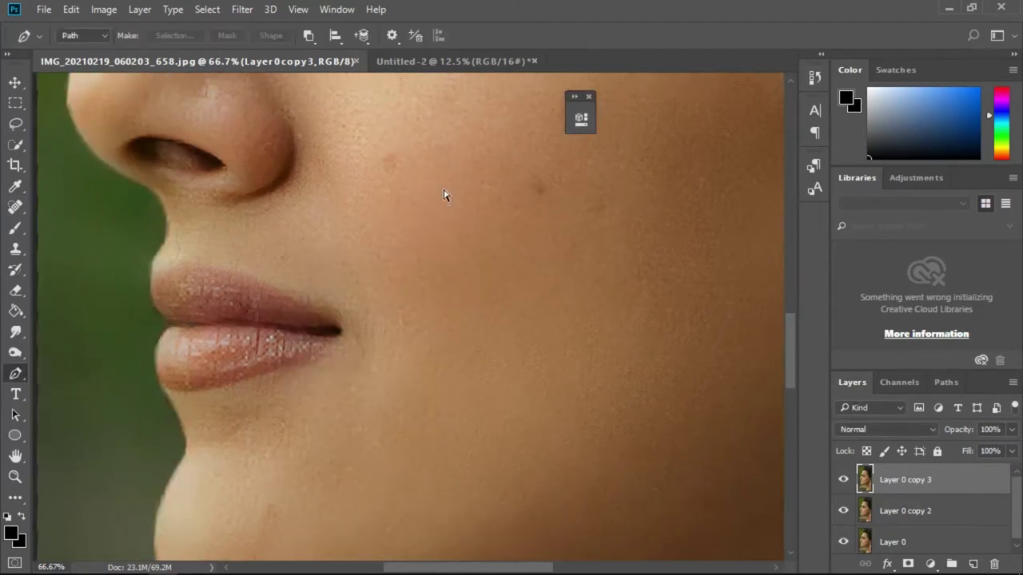
key("ctrl+minus")
key("ctrl+minus")
key("ctrl+minus")
key("Delete")
scroll(446, 198, "up", 1)
key("ctrl+d")
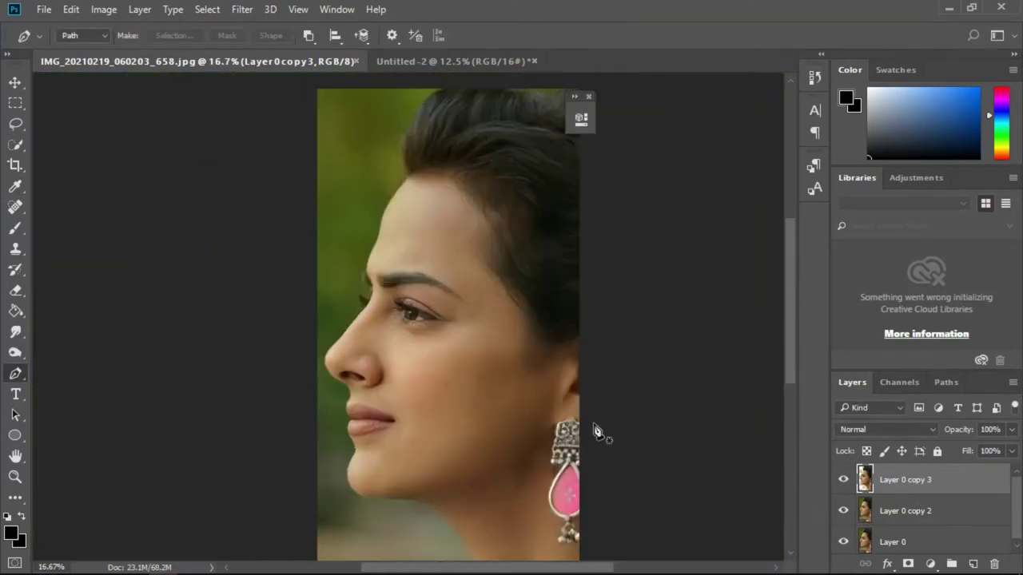
Check the cut-out by toggling the lower layers, then load the face as a selection
left_click(843, 508)
left_click(845, 540)
left_click(846, 540)
left_click(843, 507)
left_click(865, 477, "ctrl")
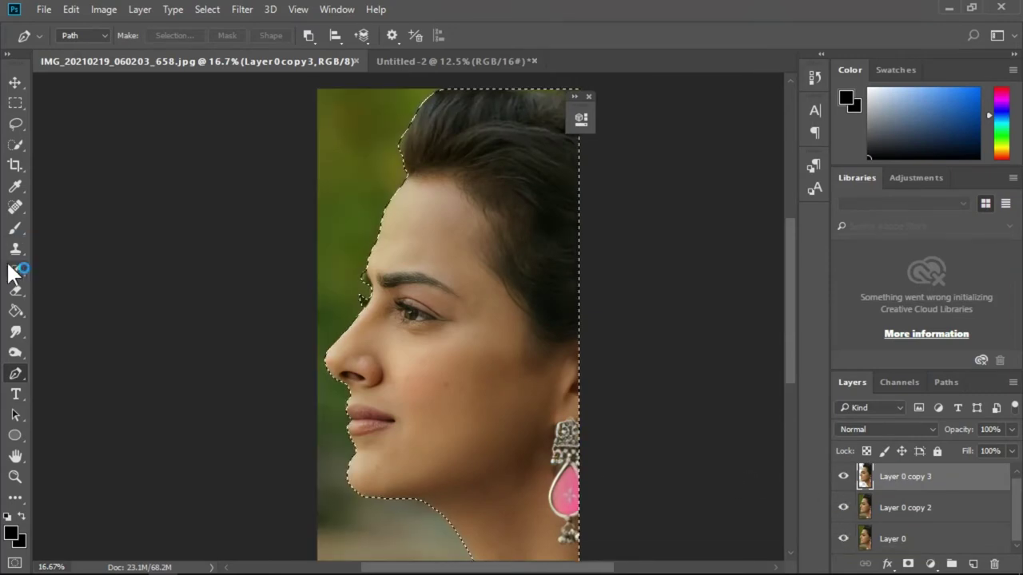
left_click(16, 331)
Choose a hard round brush from the brush presets for smudging
left_click(83, 37)
scroll(191, 243, "down", 1)
double_click(192, 244)
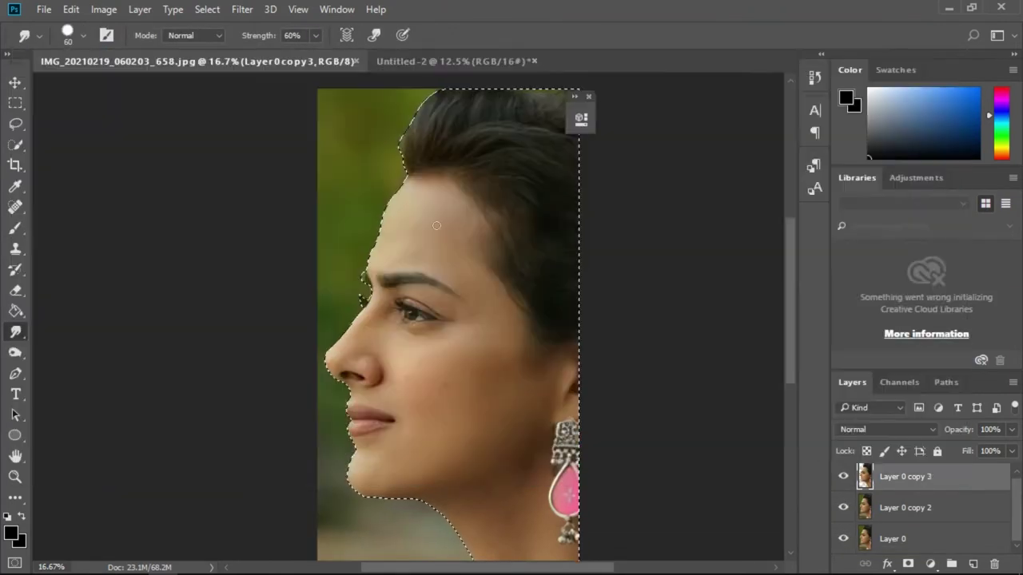
scroll(410, 256, "up", 3)
scroll(178, 354, "down", 2)
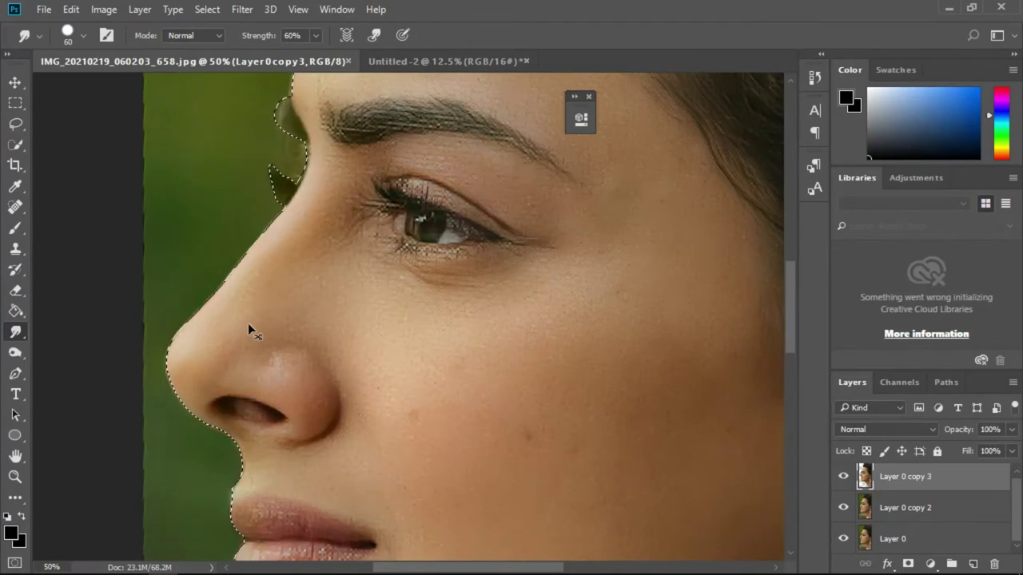
Switch to the Skin 2 brush and shrink it from 65 to 40 px
left_click(83, 36)
left_click_drag(925, 200, 927, 425)
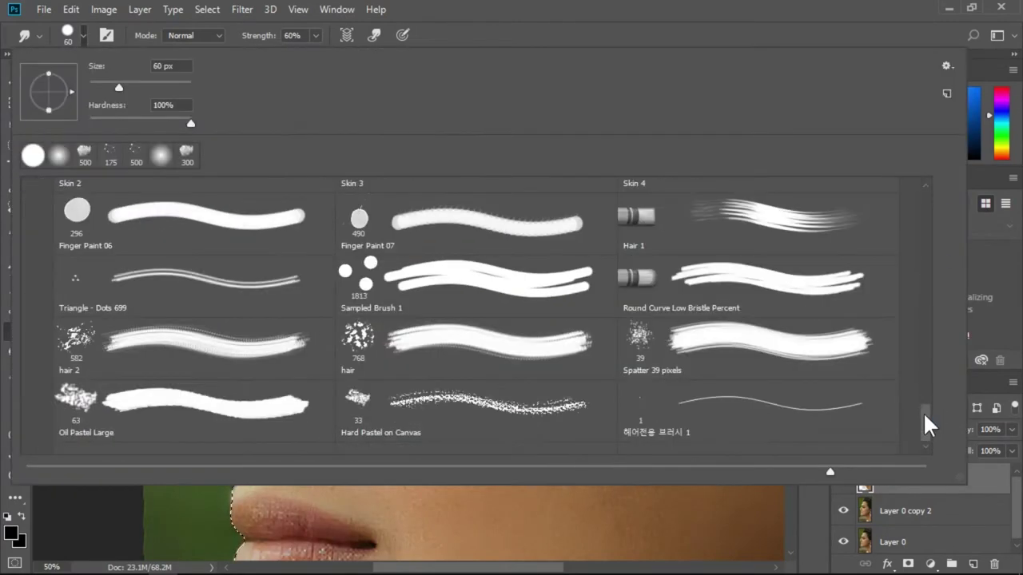
scroll(571, 399, "down", 3)
scroll(586, 389, "up", 3)
scroll(675, 274, "up", 3)
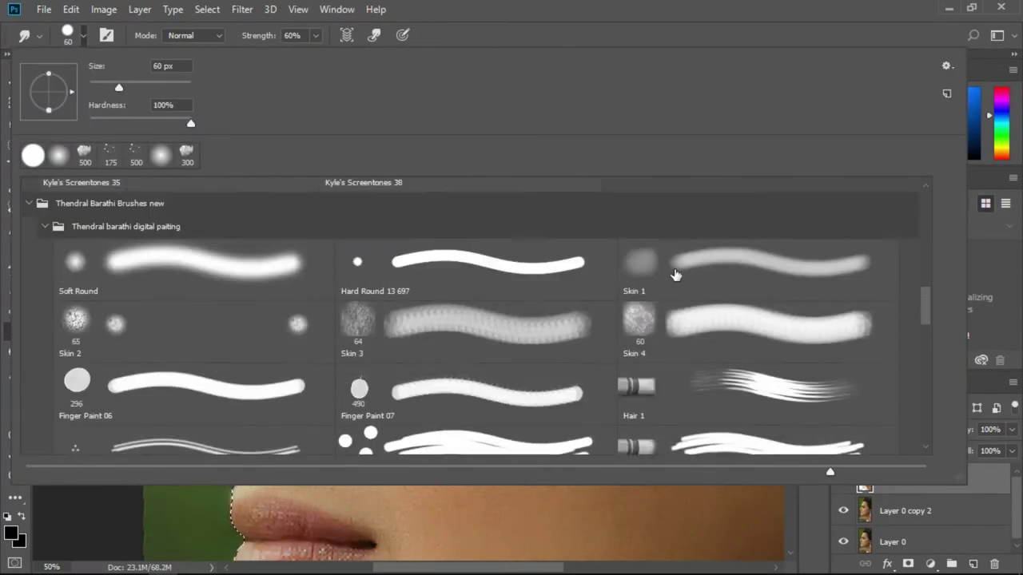
double_click(195, 346)
scroll(210, 342, "up", 2)
scroll(211, 341, "up", 2)
scroll(330, 203, "right", 2)
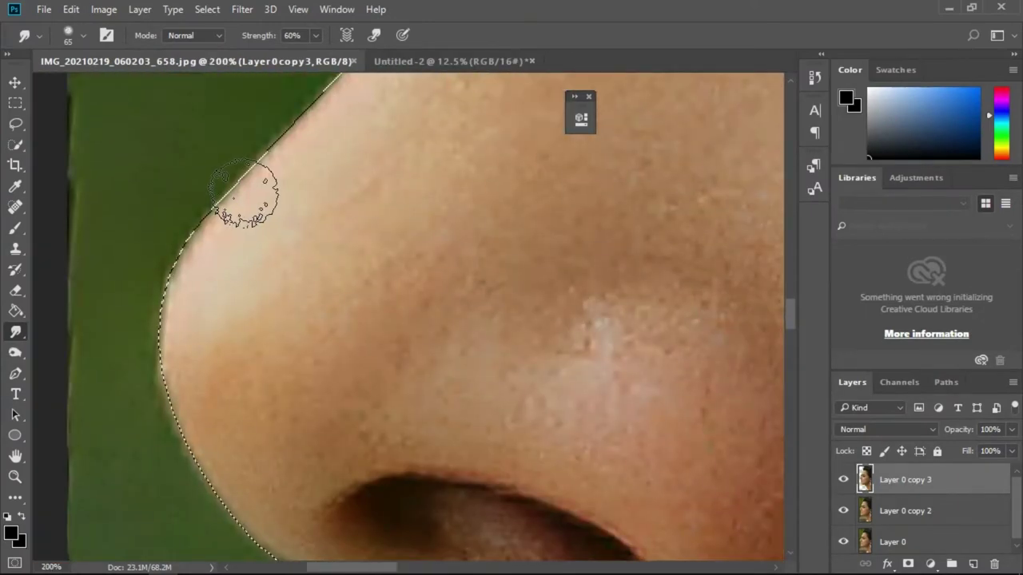
key("bracketleft")
key("bracketleft")
key("bracketleft")
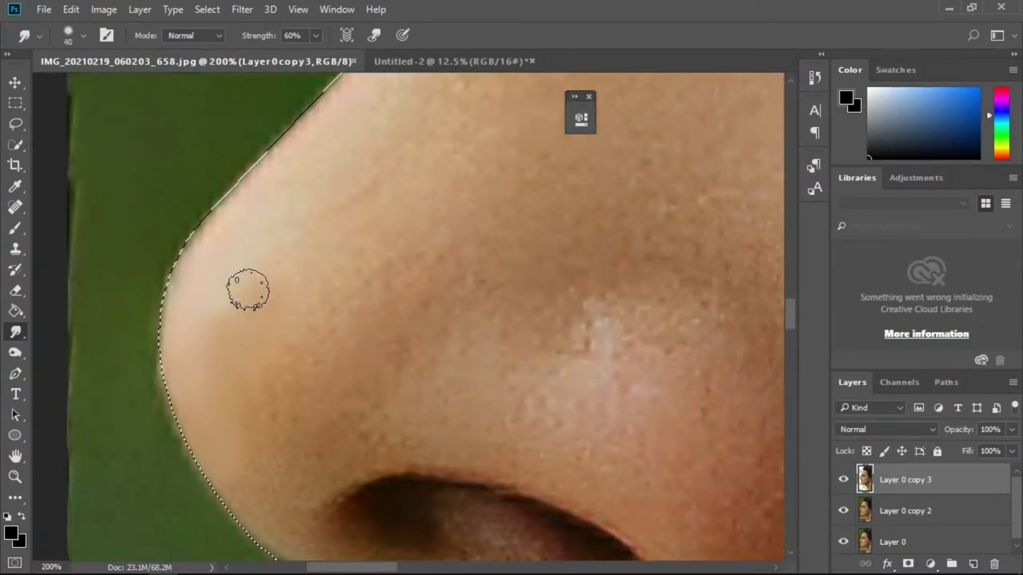
Smudge the nose skin smooth with the 40 px Skin 2 brush
scroll(263, 251, "up", 2)
scroll(297, 308, "up", 3)
scroll(328, 340, "up", 2)
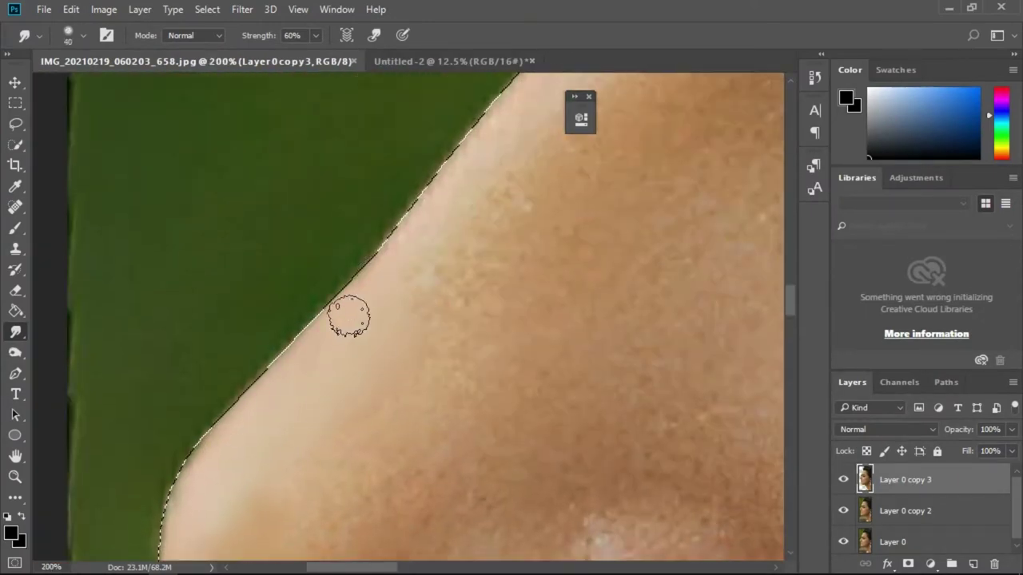
scroll(333, 271, "down", 6)
scroll(287, 304, "down", 3)
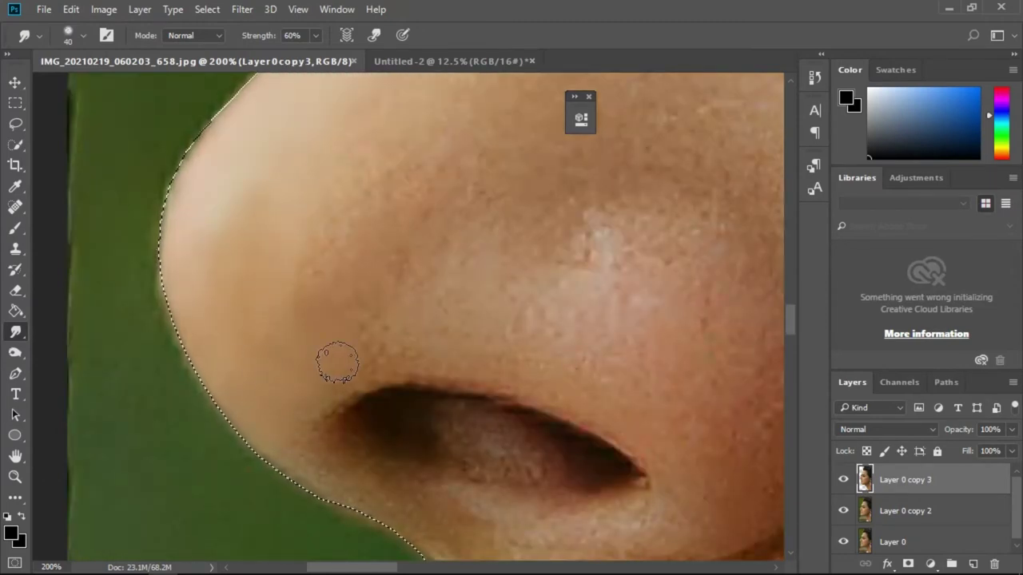
scroll(377, 268, "up", 1)
scroll(372, 335, "down", 1)
scroll(383, 239, "up", 3)
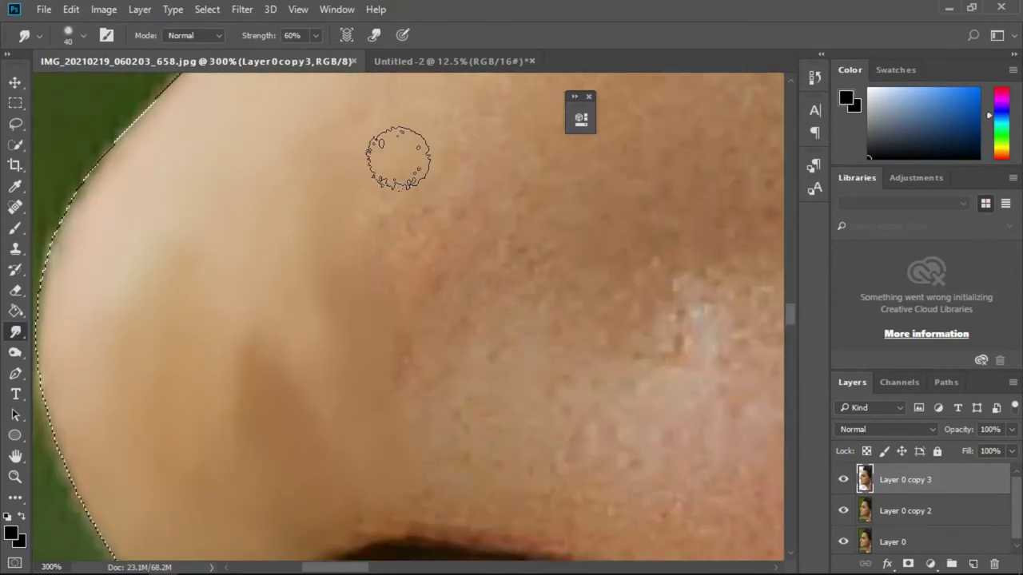
scroll(397, 155, "up", 2)
scroll(388, 320, "down", 2)
scroll(424, 447, "down", 1)
scroll(479, 365, "down", 1)
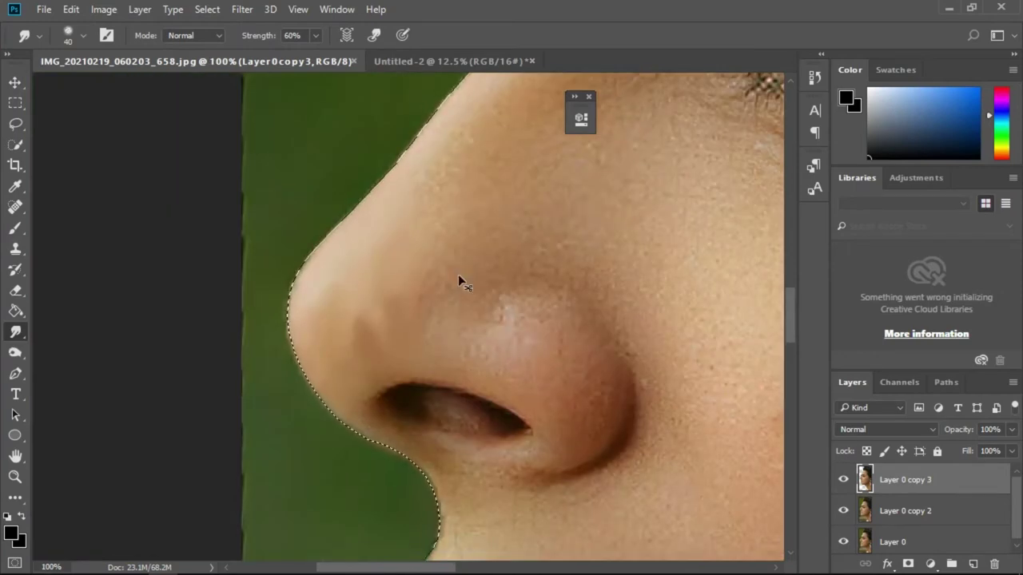
scroll(456, 281, "up", 1)
scroll(456, 370, "up", 2)
scroll(455, 288, "up", 1)
scroll(455, 304, "up", 1)
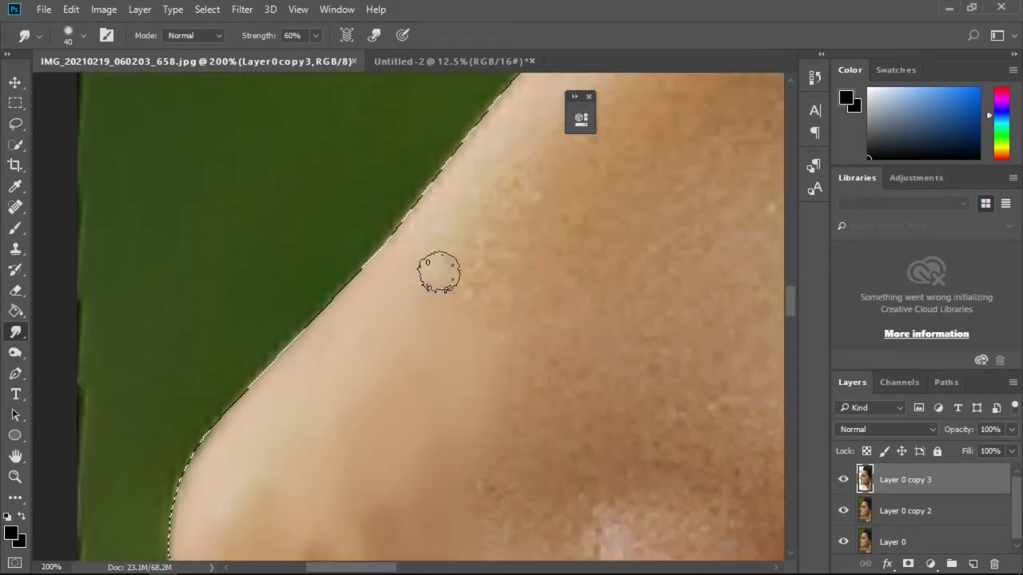
scroll(431, 274, "up", 1)
scroll(464, 327, "up", 1)
scroll(559, 308, "down", 1)
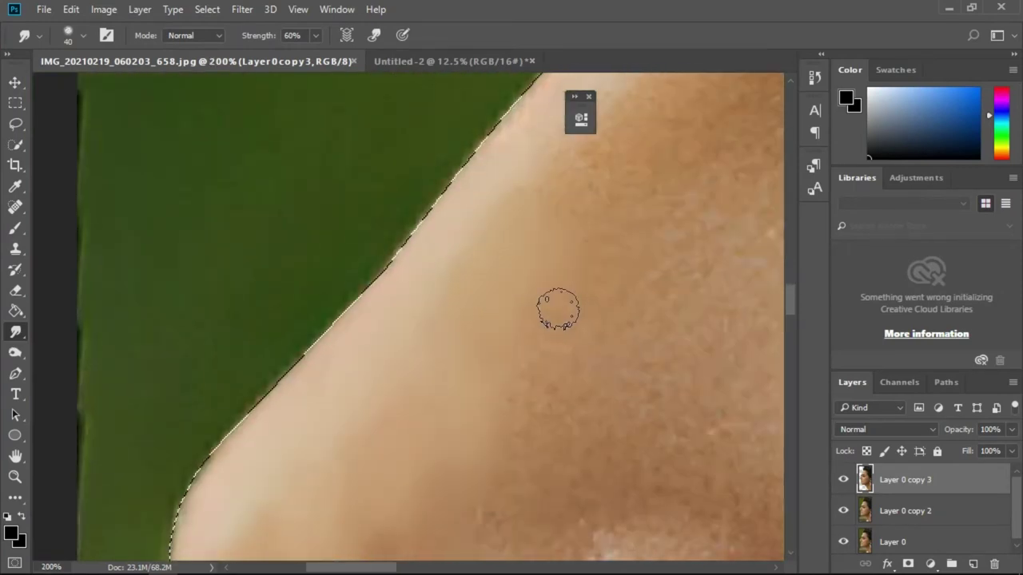
scroll(495, 315, "down", 2)
scroll(560, 359, "up", 1)
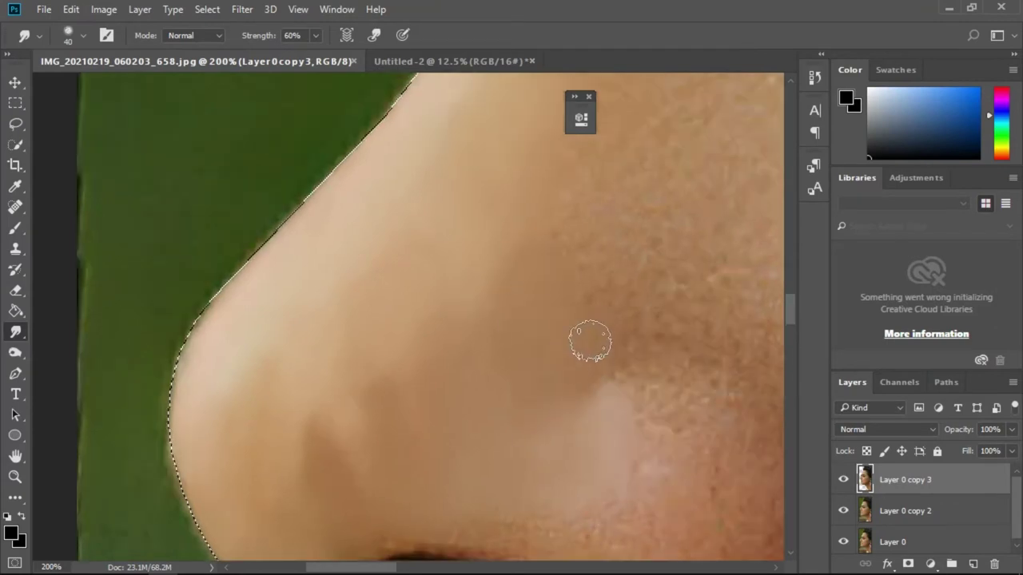
scroll(480, 351, "down", 3)
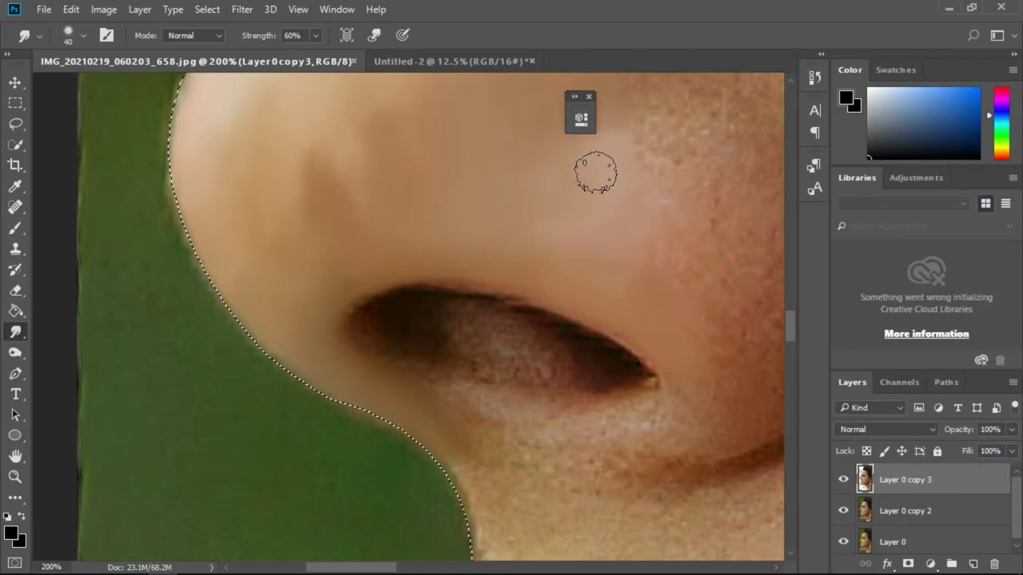
Minimize Photoshop to the desktop, restore it, and return to the nose area
left_click(948, 8)
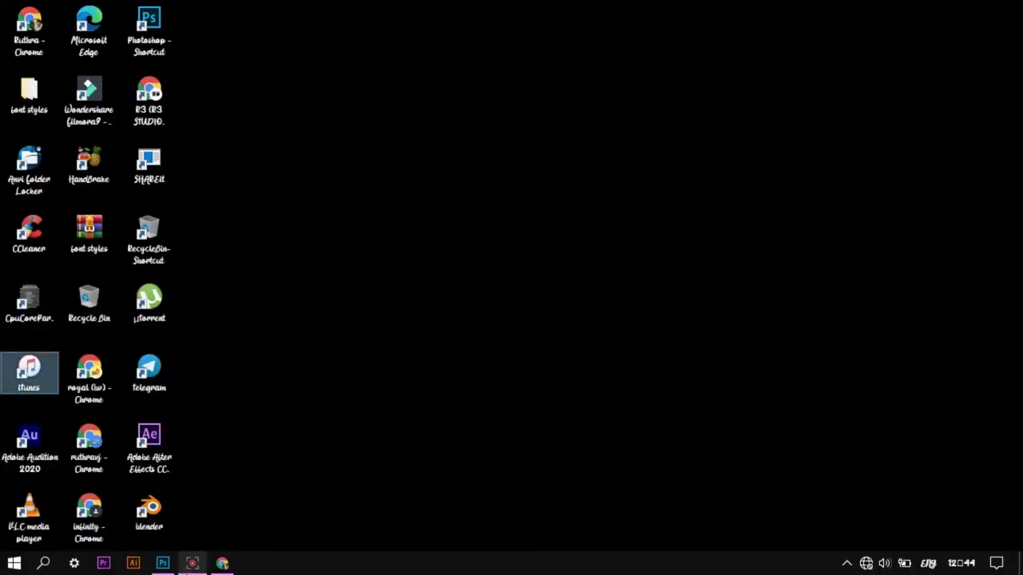
left_click(163, 564)
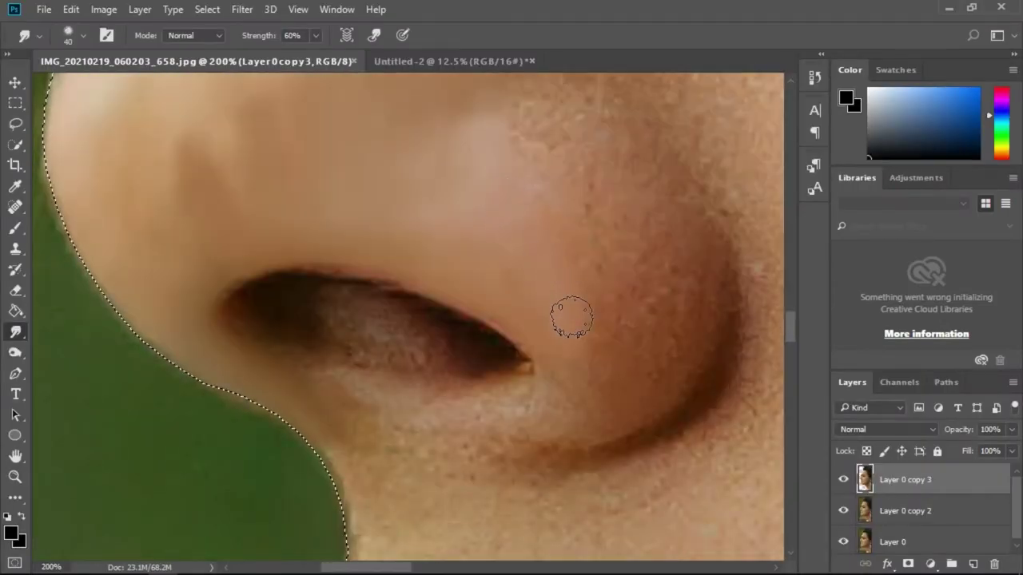
scroll(615, 348, "up", 1)
scroll(588, 350, "up", 2)
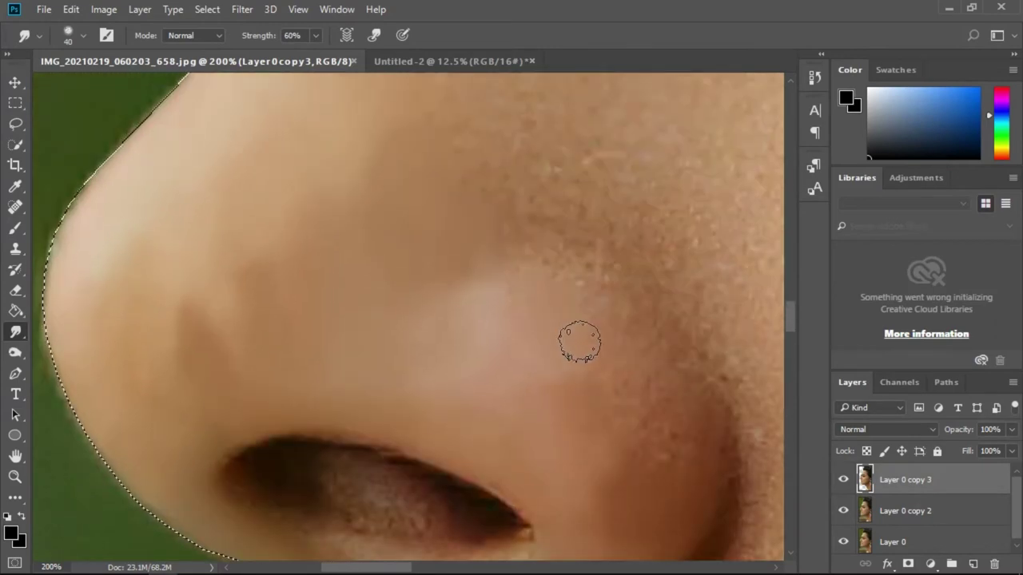
scroll(662, 445, "up", 1)
Set the smudge strength to 50% and enlarge the brush to 45 px
left_click(316, 35)
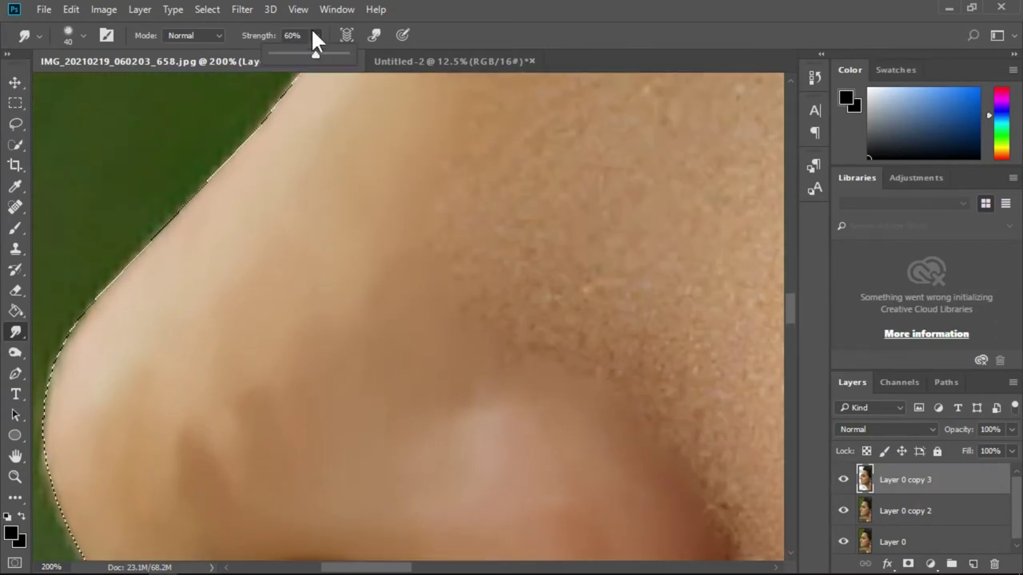
mouse_move(317, 61)
left_mouse_down()
mouse_move(299, 61)
mouse_move(308, 61)
left_mouse_up()
scroll(549, 351, "up", 1)
left_click(316, 36)
scroll(455, 303, "down", 2)
key("]")
Smear the skin along the crease under the nostril
scroll(484, 413, "down", 2)
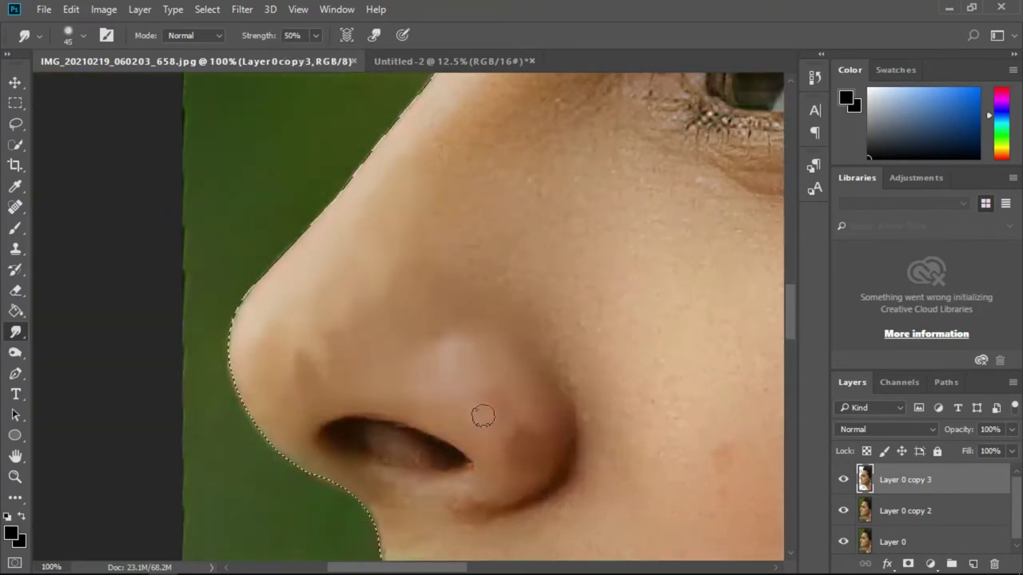
scroll(479, 431, "down", 1)
left_click_drag(495, 432, 389, 456)
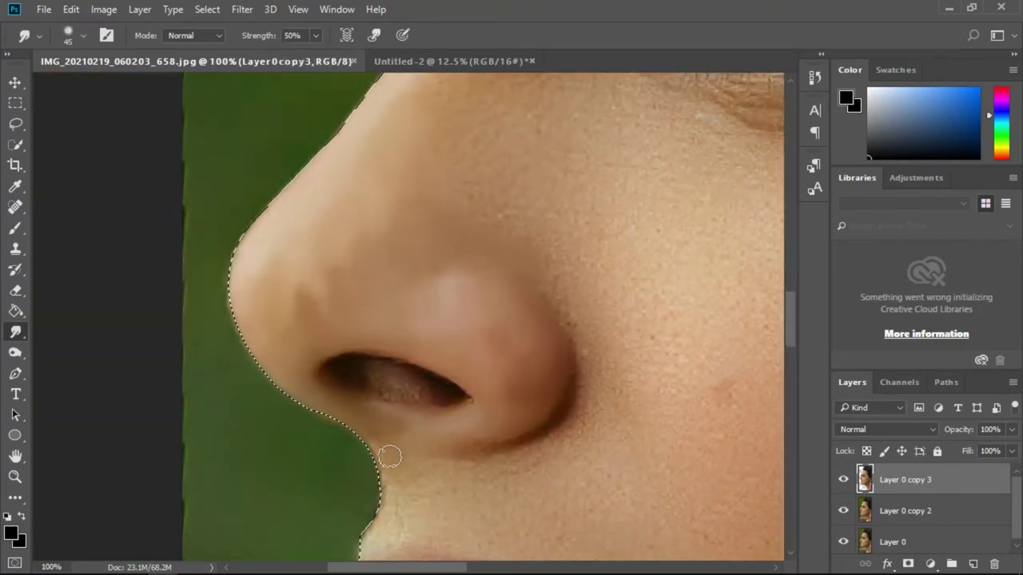
scroll(415, 468, "up", 2)
scroll(485, 375, "up", 1)
scroll(420, 238, "up", 2)
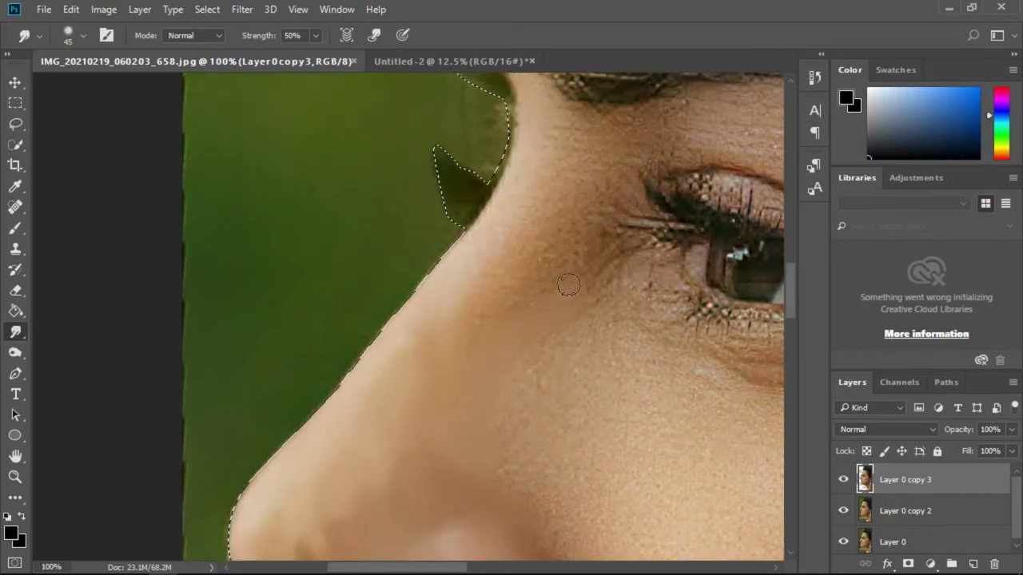
scroll(543, 280, "up", 1)
scroll(519, 274, "up", 1)
scroll(518, 343, "up", 1)
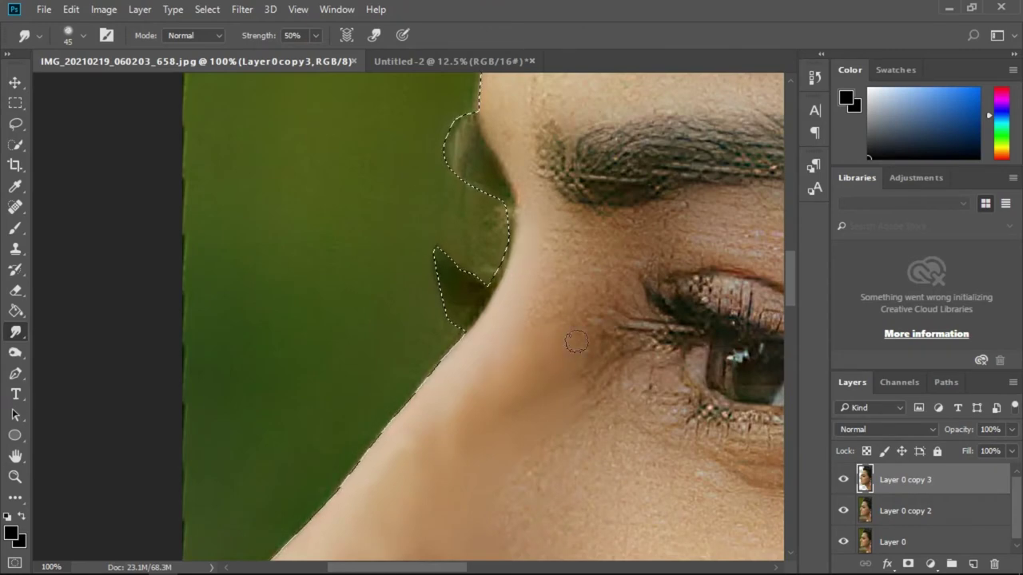
Smooth the nose bridge, inner eye corner and brow-ridge skin
scroll(576, 342, "up", 1, "alt")
scroll(692, 376, "down", 1)
scroll(343, 468, "down", 1)
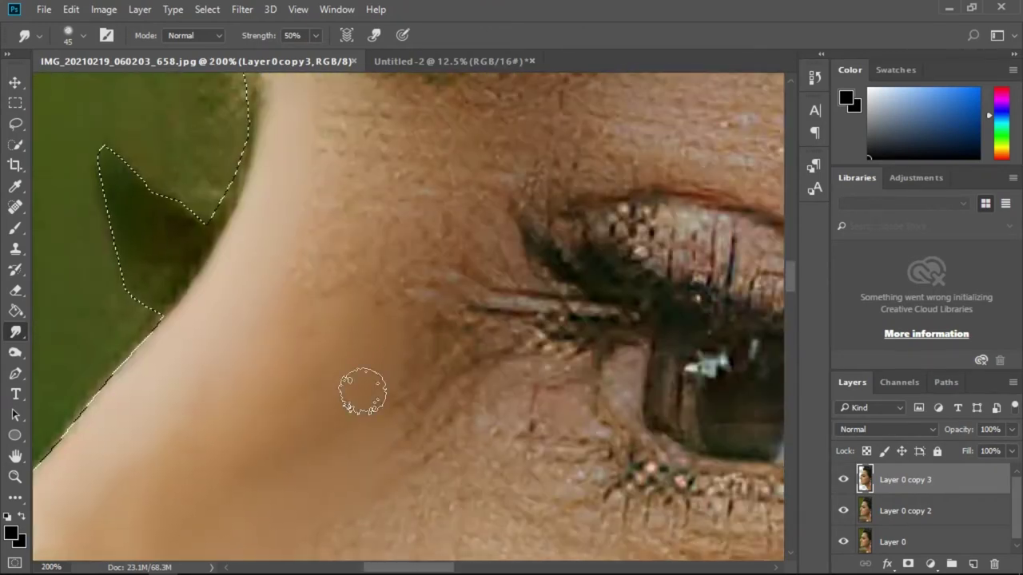
scroll(299, 347, "up", 1)
scroll(380, 311, "up", 1)
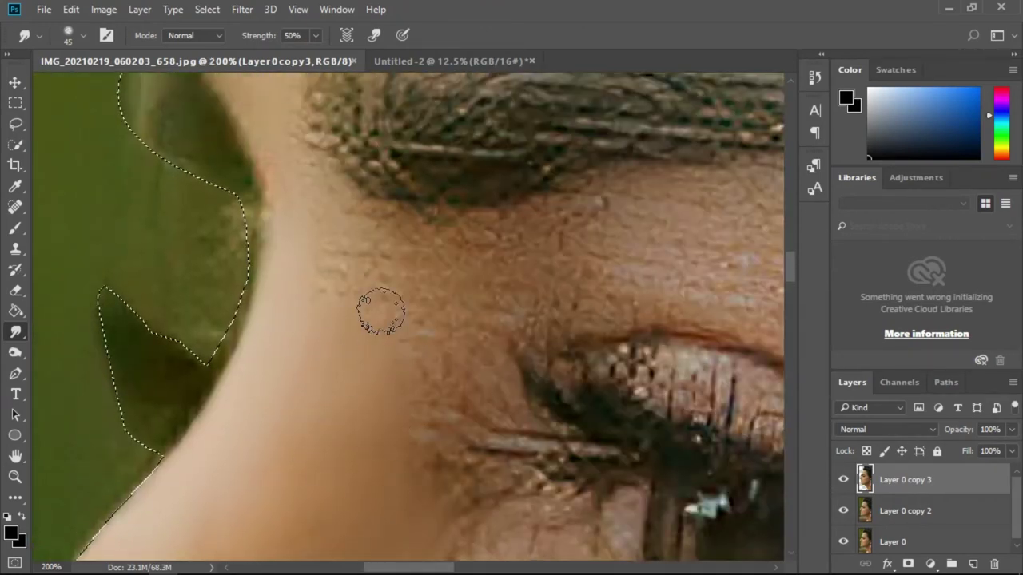
scroll(379, 352, "up", 1)
scroll(292, 346, "up", 1)
scroll(269, 336, "up", 1)
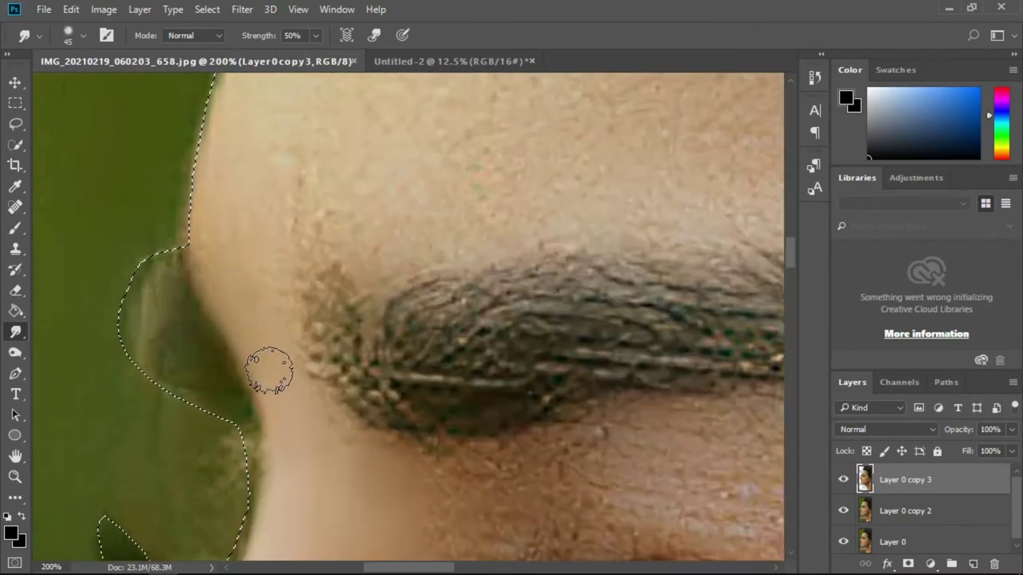
scroll(268, 201, "up", 1)
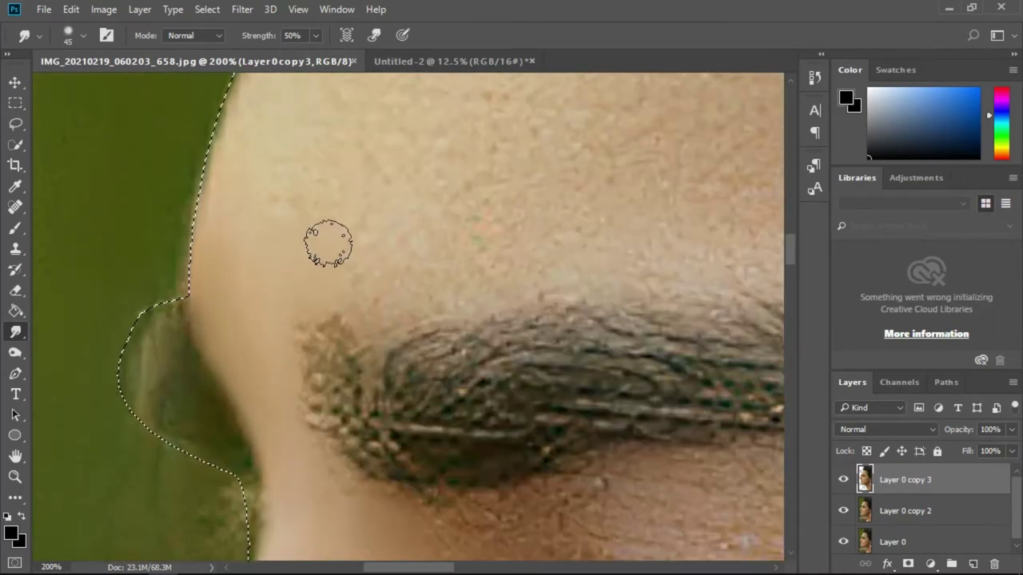
scroll(308, 227, "up", 1)
scroll(275, 272, "up", 1)
scroll(280, 216, "up", 1)
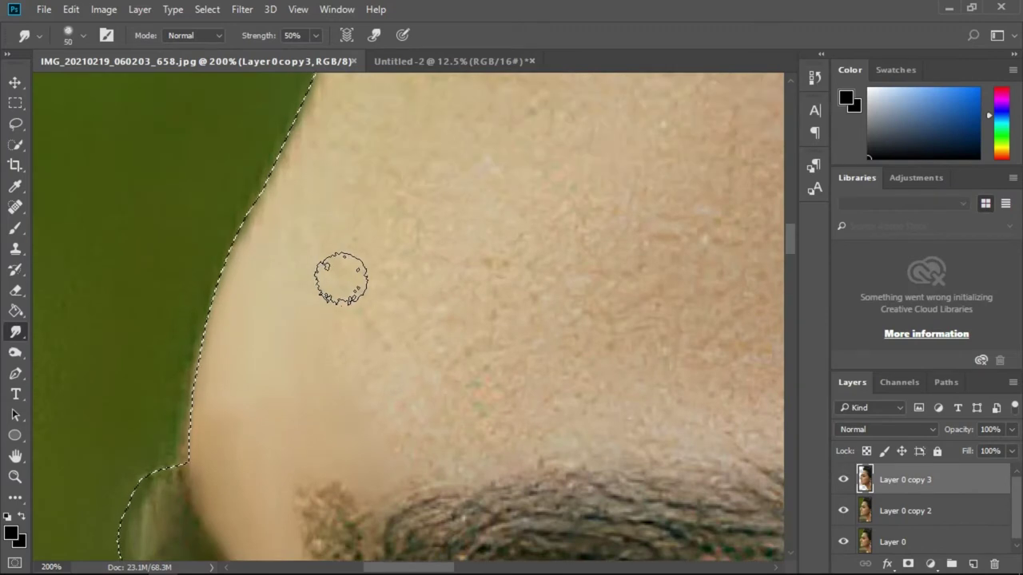
Widen the smudge brush slightly for the forehead above the eyebrow
key("bracketright")
scroll(338, 277, "up", 2)
scroll(330, 336, "down", 2)
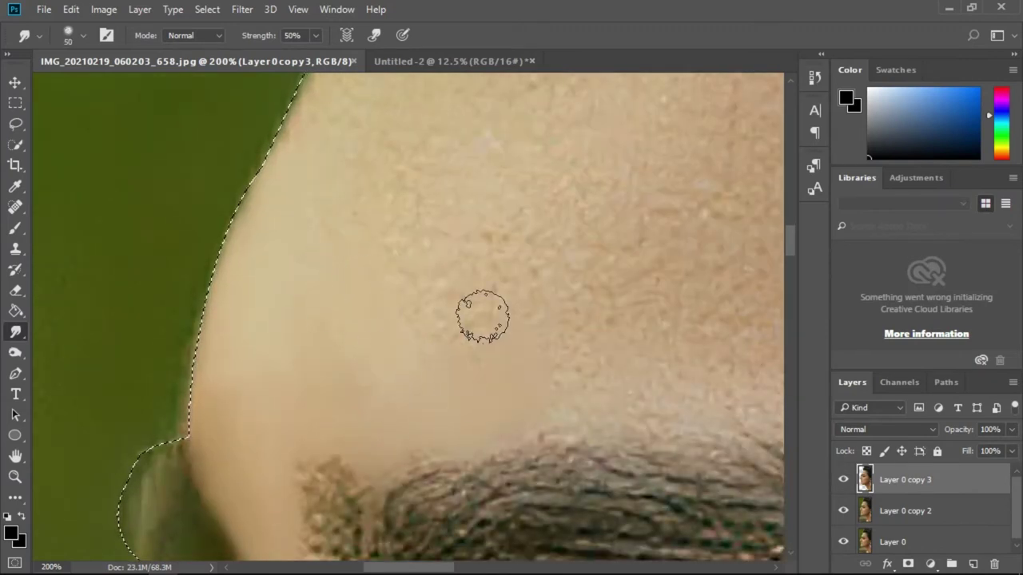
scroll(477, 312, "up", 1)
Zoom out to the forehead and widen the smudge brush to 90 px
key("ctrl+minus")
scroll(516, 303, "up", 2)
key("bracketright")
key("bracketright")
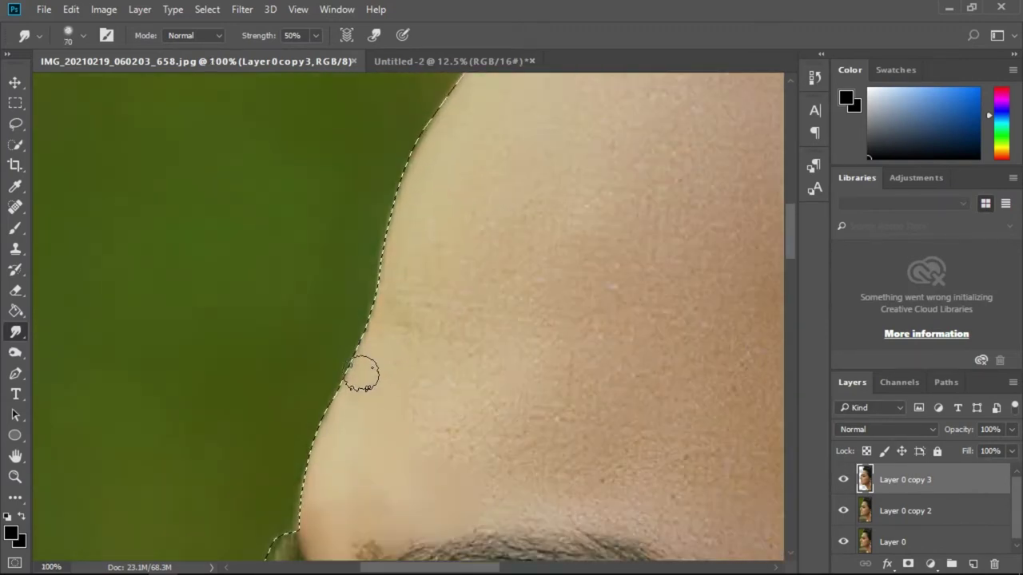
scroll(488, 382, "down", 2)
scroll(507, 338, "up", 2)
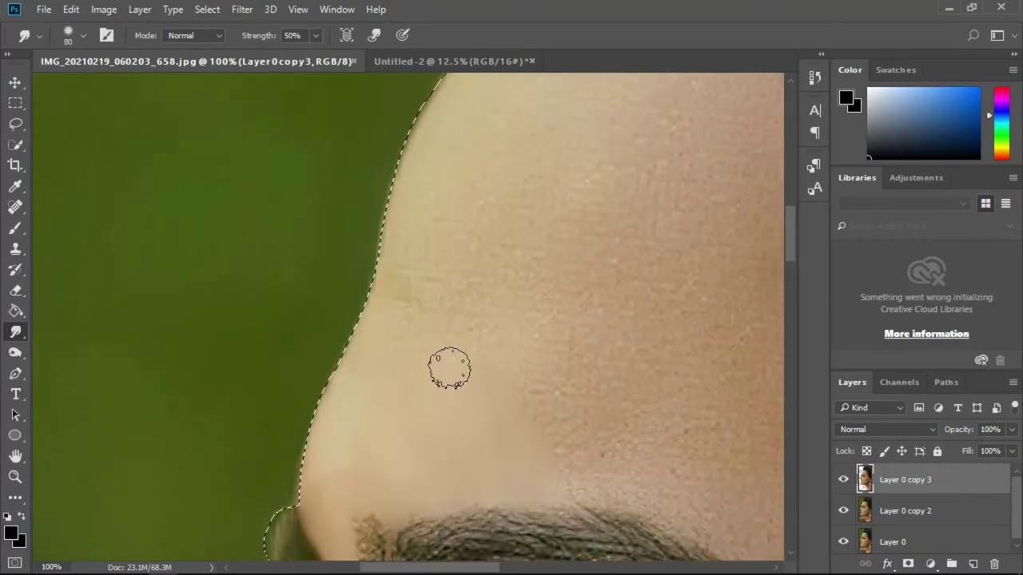
key("bracketright")
key("bracketright")
Smudge across the forehead skin with the 90 px brush
scroll(447, 360, "up", 2)
scroll(484, 309, "up", 2)
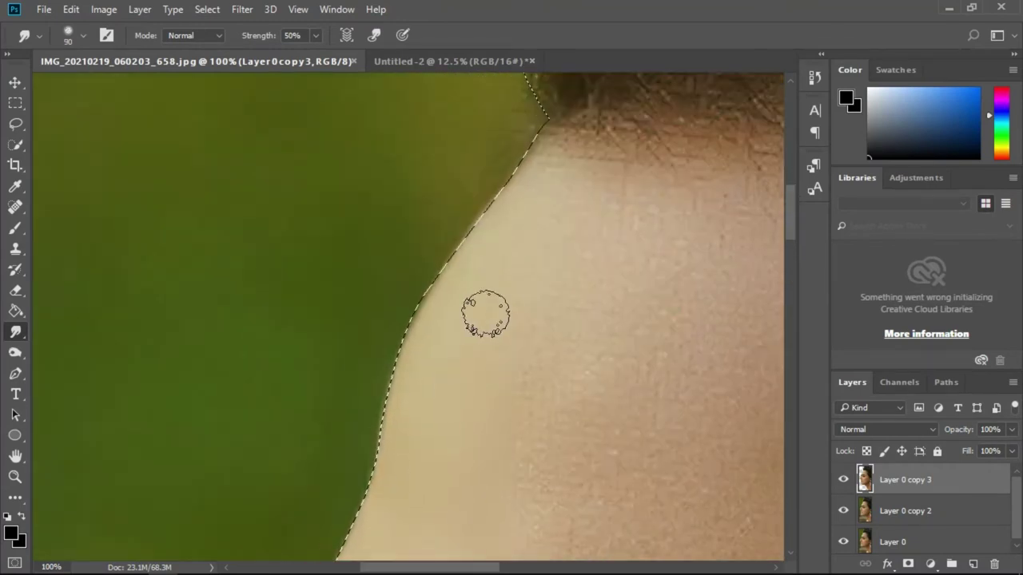
scroll(482, 360, "up", 1)
scroll(511, 407, "down", 2)
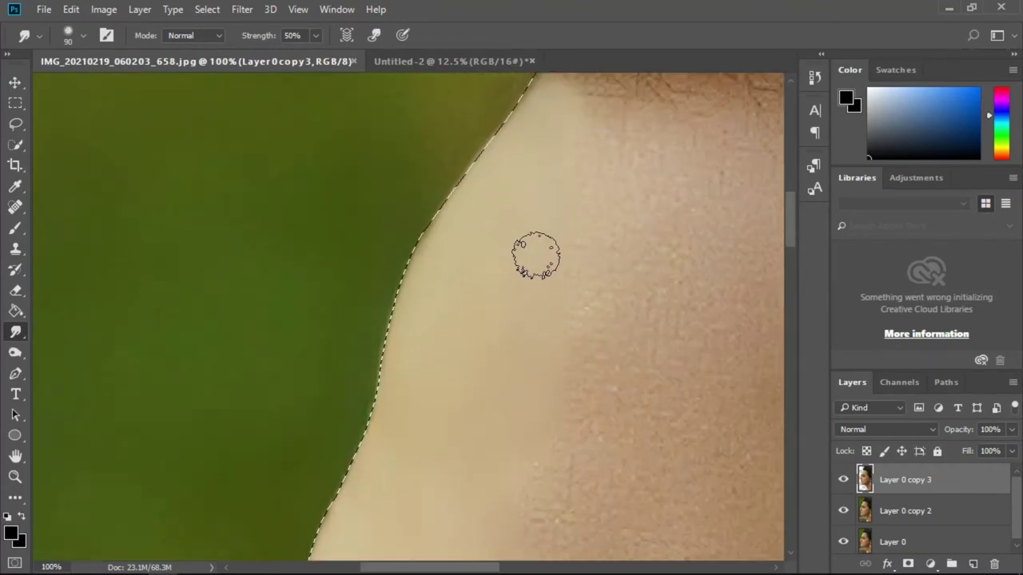
scroll(539, 272, "down", 2)
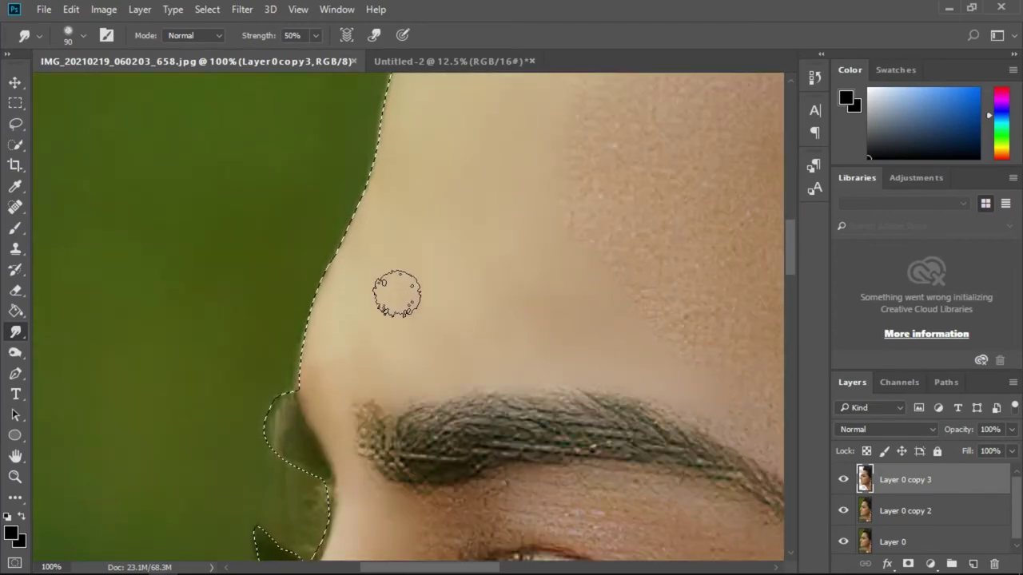
scroll(398, 294, "down", 5)
scroll(397, 294, "right", 2)
scroll(107, 456, "up", 5)
scroll(107, 456, "right", 3)
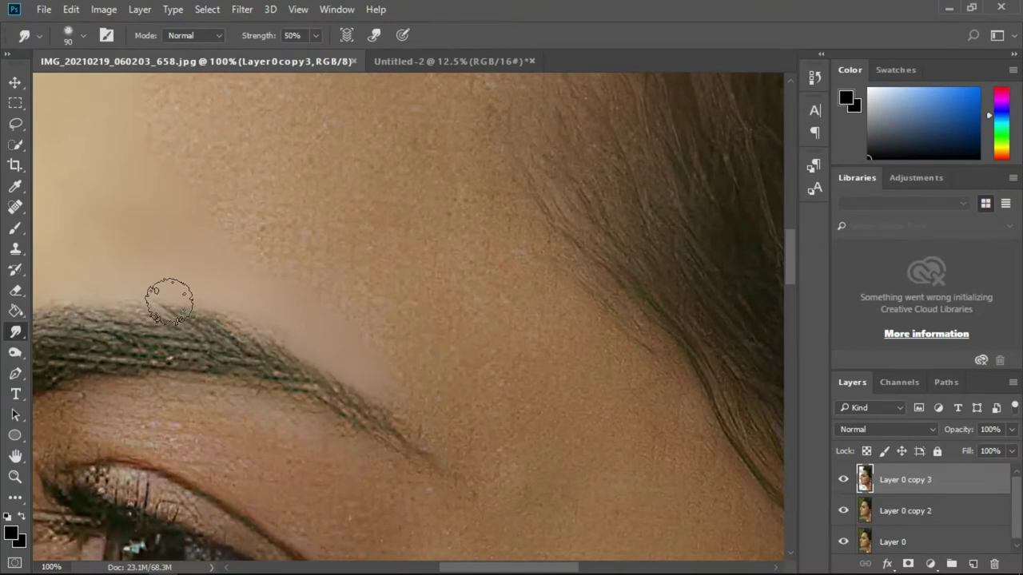
scroll(411, 290, "down", 2)
scroll(264, 226, "up", 3)
scroll(144, 196, "up", 1)
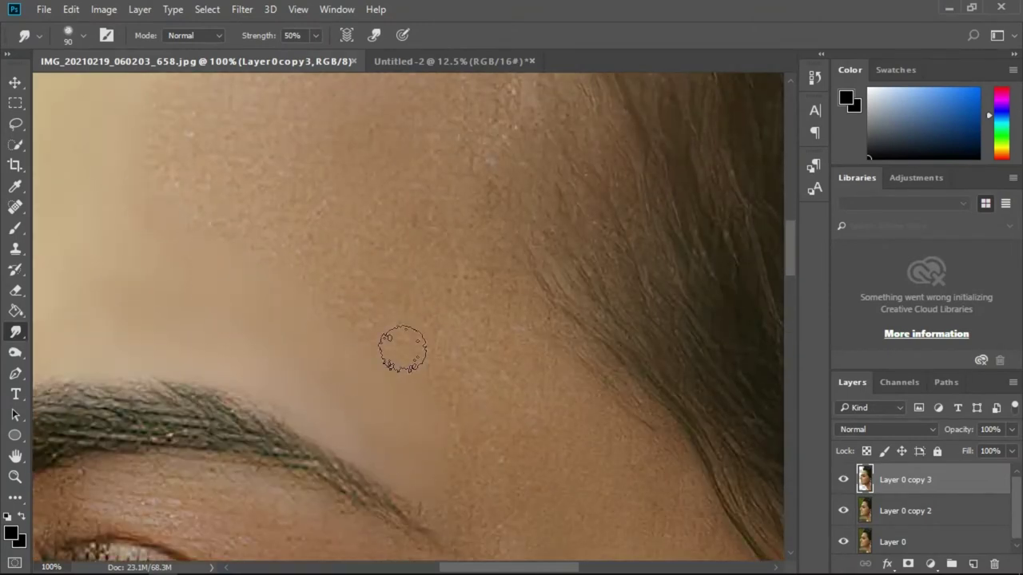
scroll(171, 320, "up", 2)
scroll(171, 210, "right", 3)
scroll(230, 290, "down", 1)
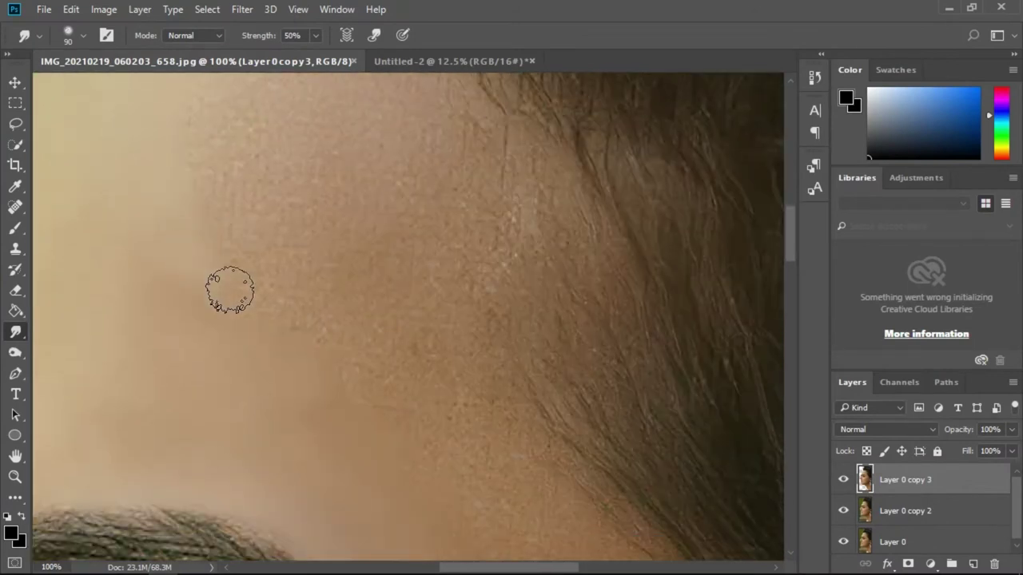
scroll(263, 167, "up", 2)
scroll(370, 296, "up", 2)
scroll(196, 354, "up", 1)
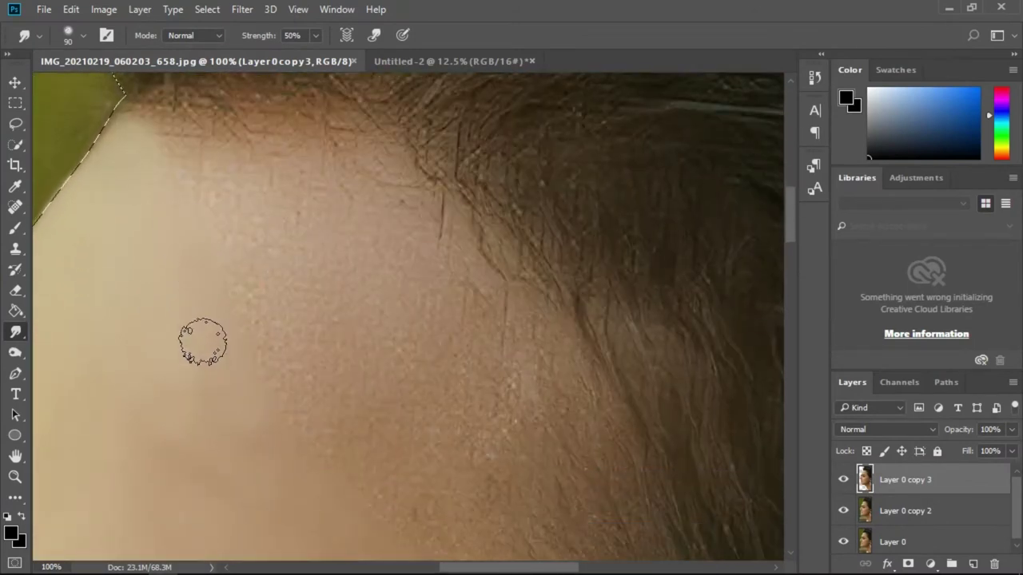
scroll(223, 279, "up", 1)
scroll(168, 188, "up", 1)
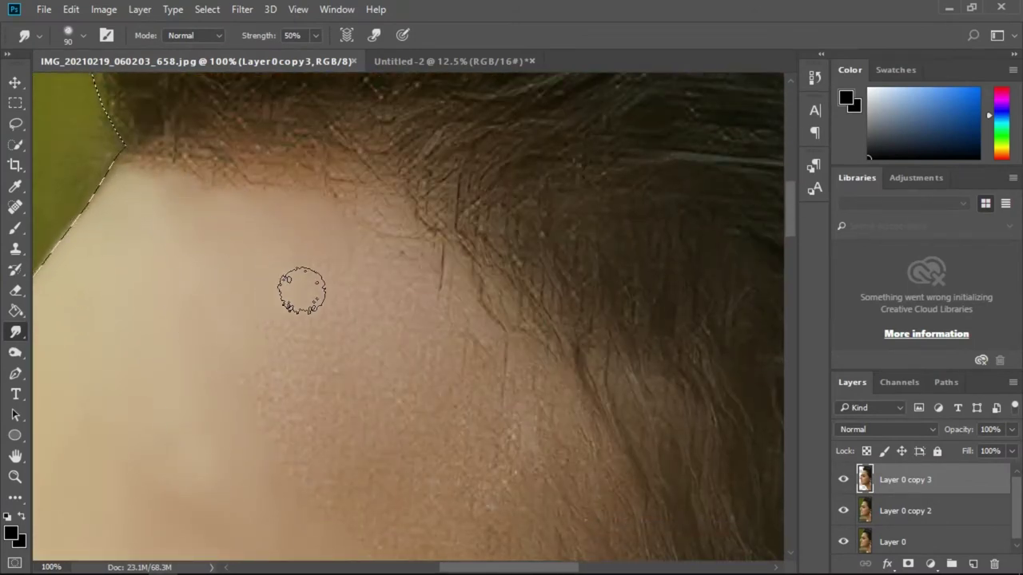
Smudge along the hairline to softly blend the skin-to-hair edge
mouse_move(201, 216)
left_mouse_down()
mouse_move(388, 229)
mouse_move(244, 173)
mouse_move(163, 163)
left_mouse_up()
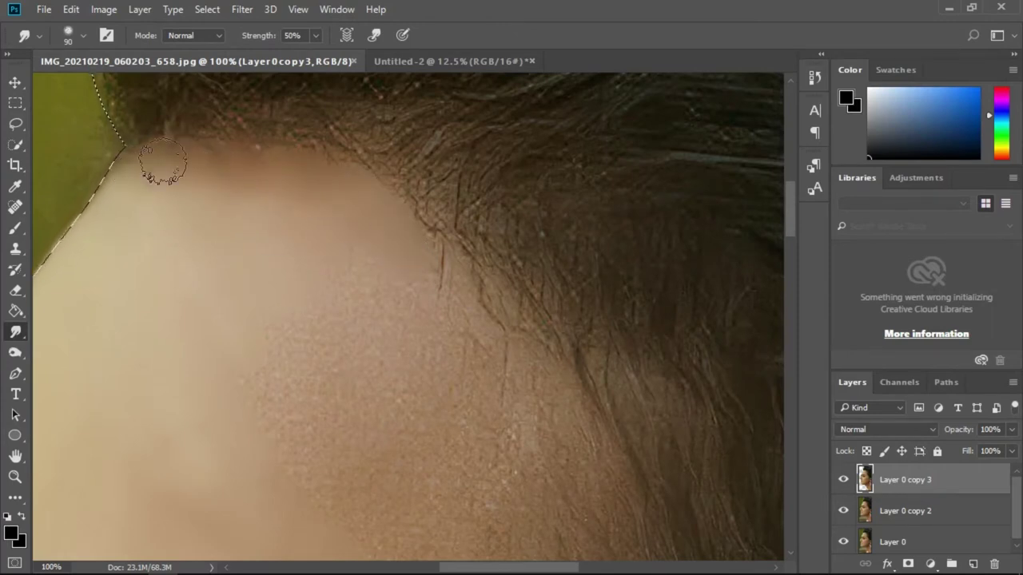
scroll(339, 181, "down", 2)
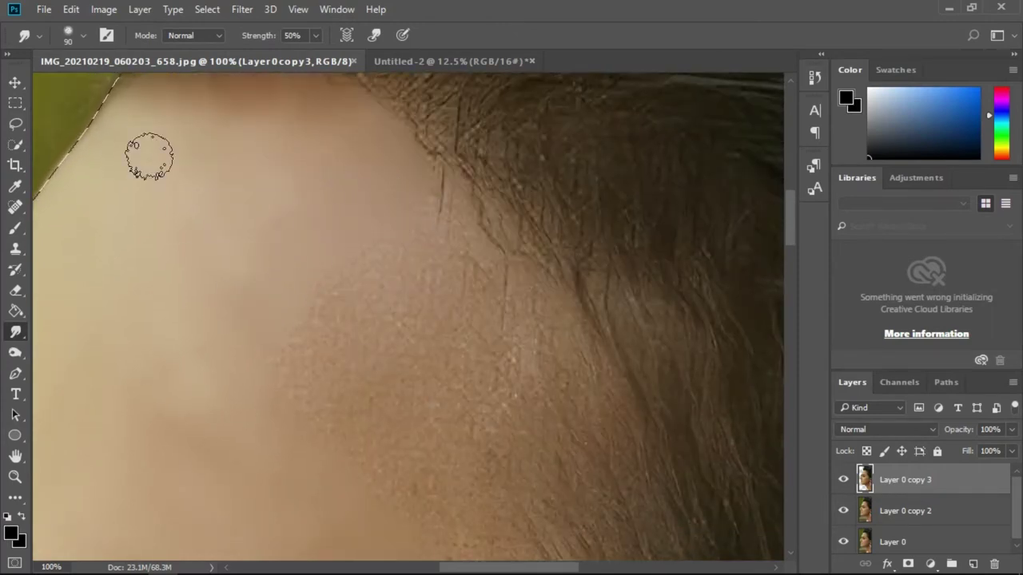
scroll(149, 156, "down", 2)
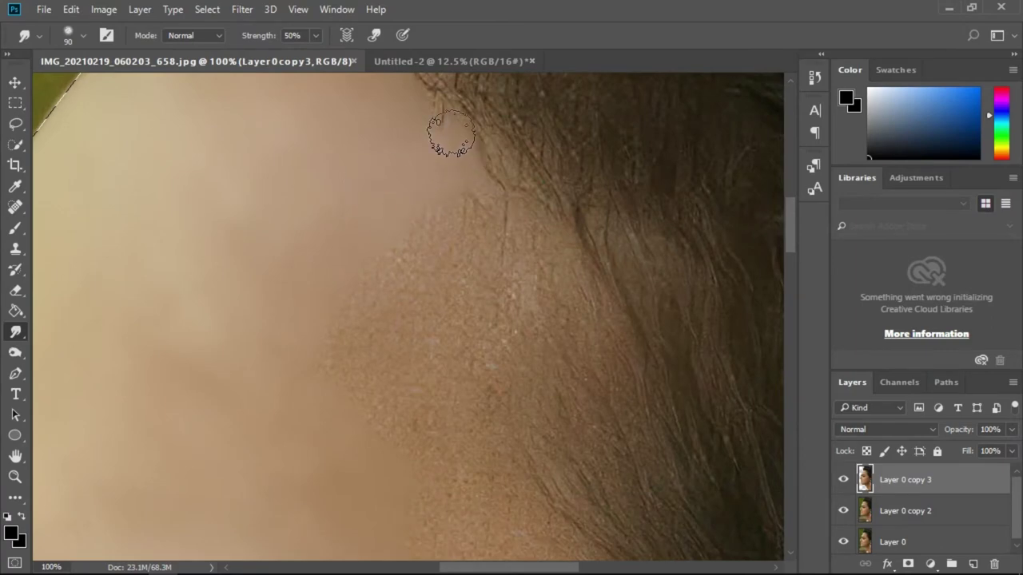
scroll(416, 110, "down", 2)
scroll(383, 200, "down", 2)
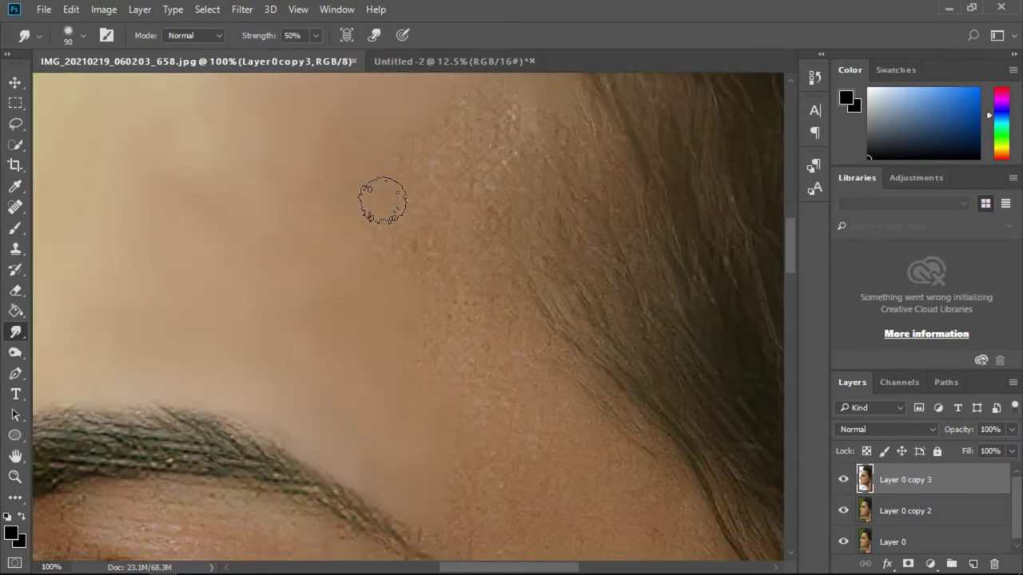
scroll(457, 245, "down", 2)
scroll(444, 293, "down", 2)
scroll(442, 246, "up", 8)
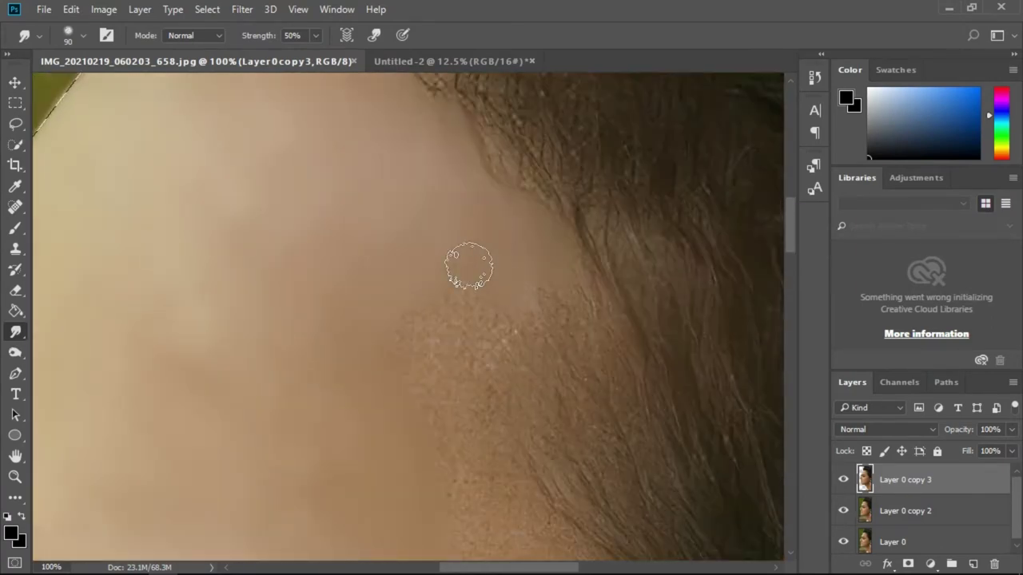
scroll(269, 178, "up", 1)
Smooth the forehead skin near the temple
scroll(399, 296, "down", 1)
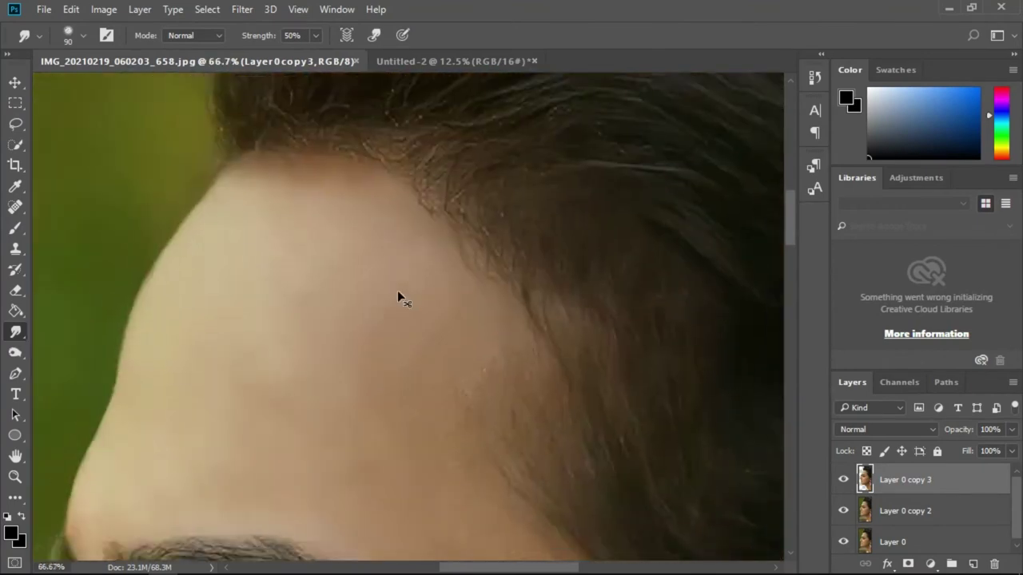
scroll(399, 295, "down", 4)
scroll(399, 295, "up", 5)
left_click_drag(594, 294, 536, 277)
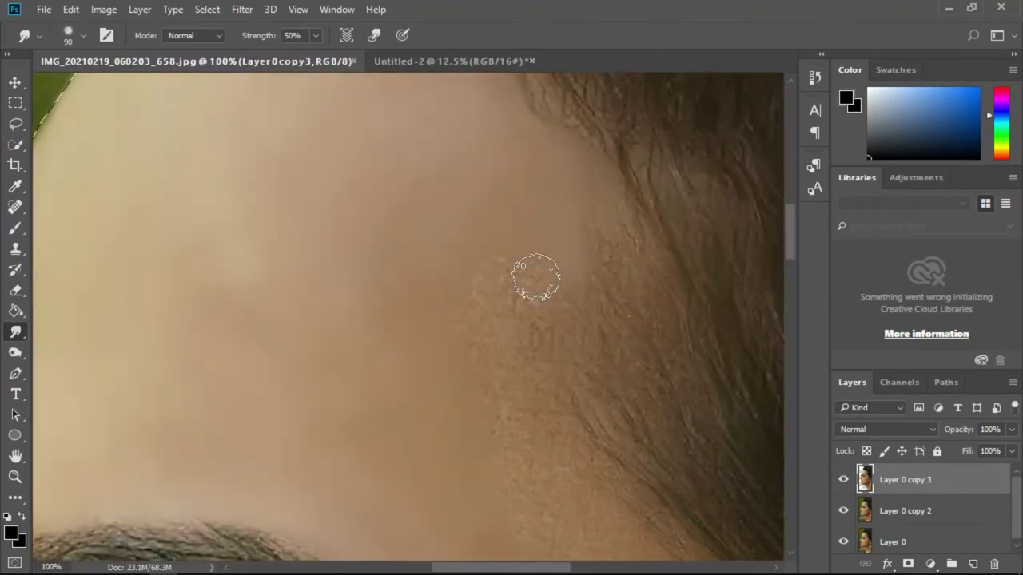
scroll(483, 284, "down", 2)
scroll(511, 271, "down", 4)
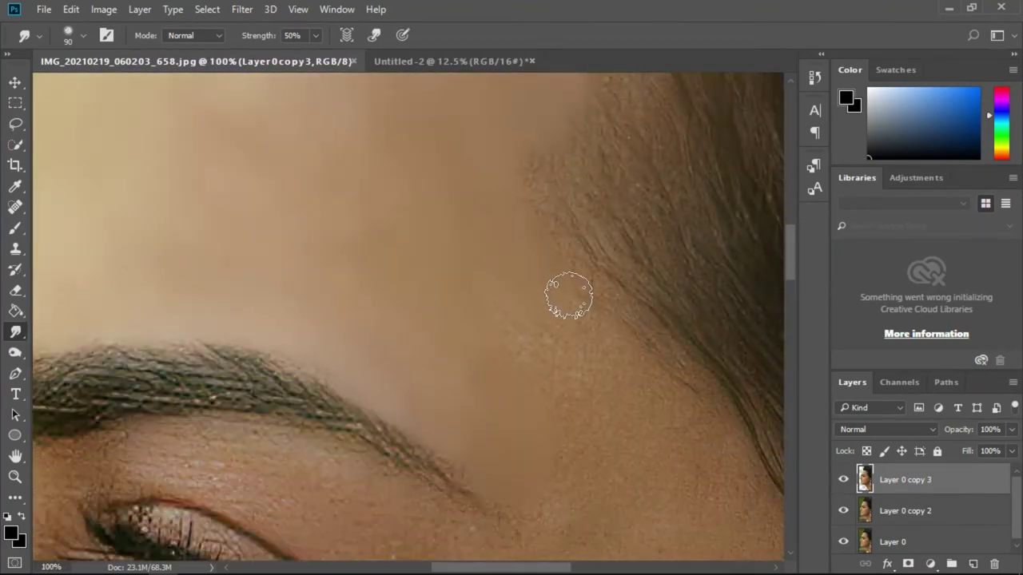
scroll(489, 211, "down", 2)
scroll(597, 272, "down", 3)
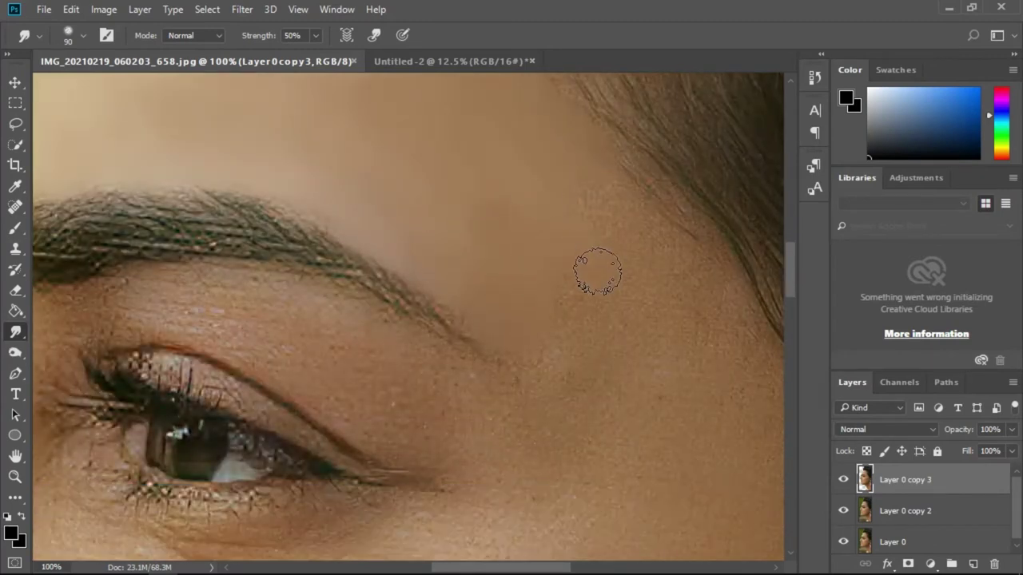
scroll(656, 205, "down", 3)
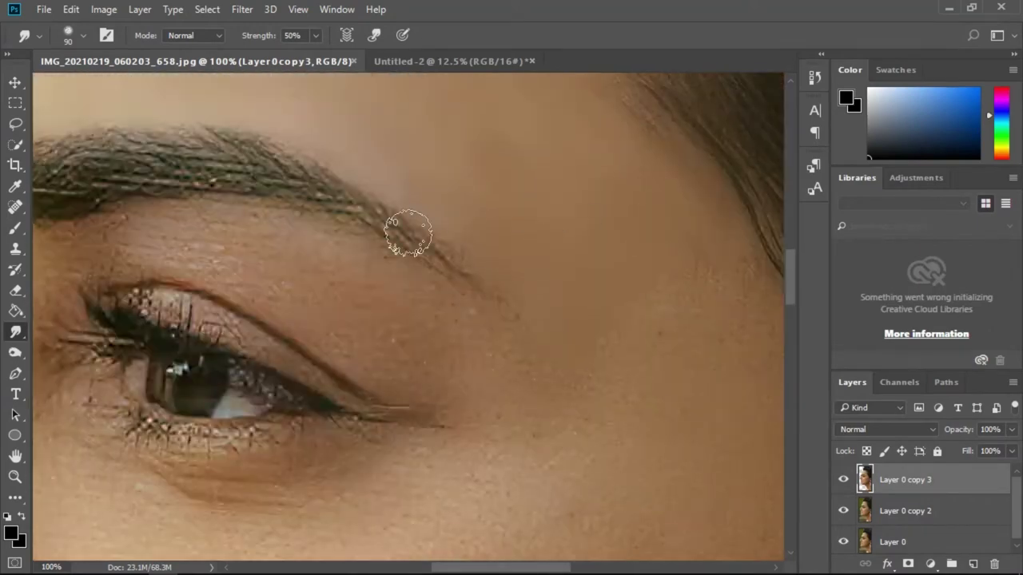
scroll(360, 255, "left", 10)
scroll(359, 255, "down", 7)
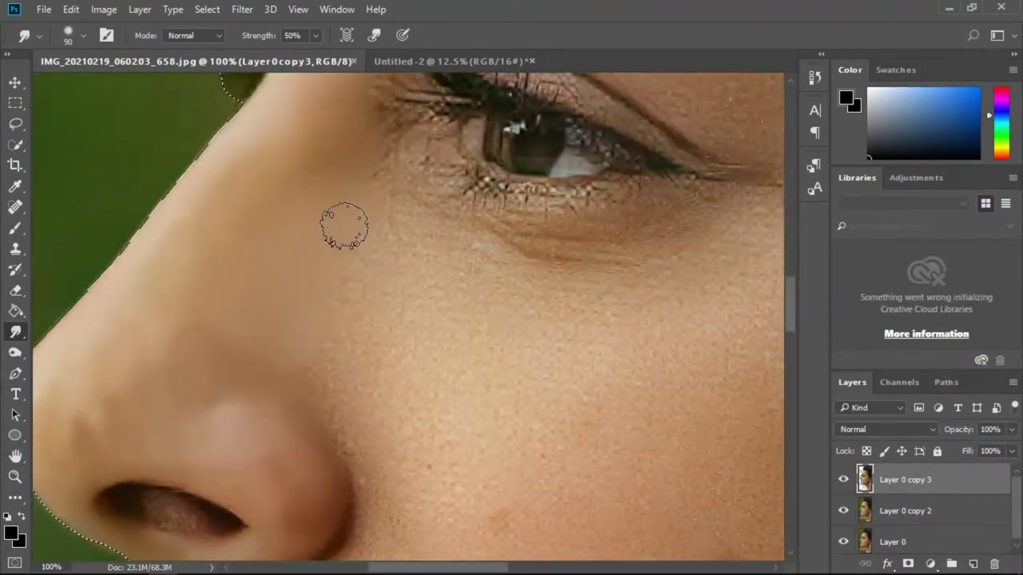
scroll(352, 264, "down", 3)
scroll(357, 275, "down", 3)
scroll(364, 252, "down", 2)
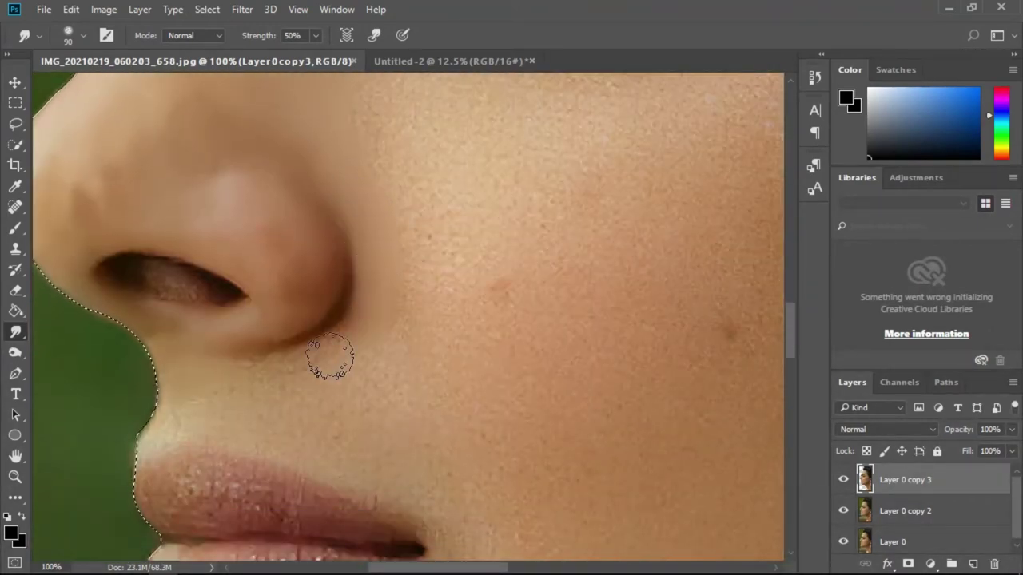
scroll(312, 344, "up", 2)
Zoom in on the nostril and smudge away its speckled interior texture
key("ctrl+plus")
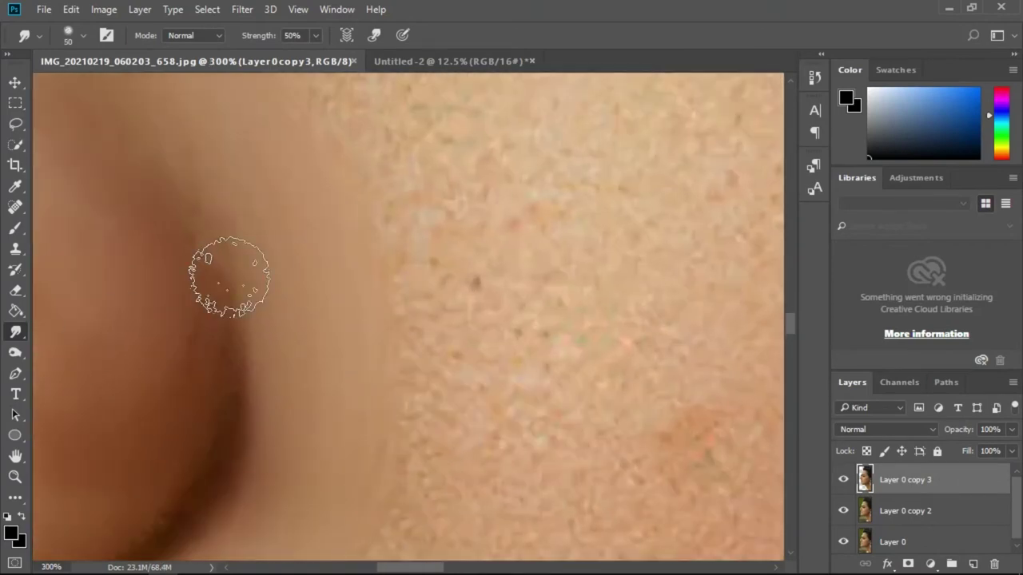
key("ctrl+plus")
scroll(386, 347, "left", 5)
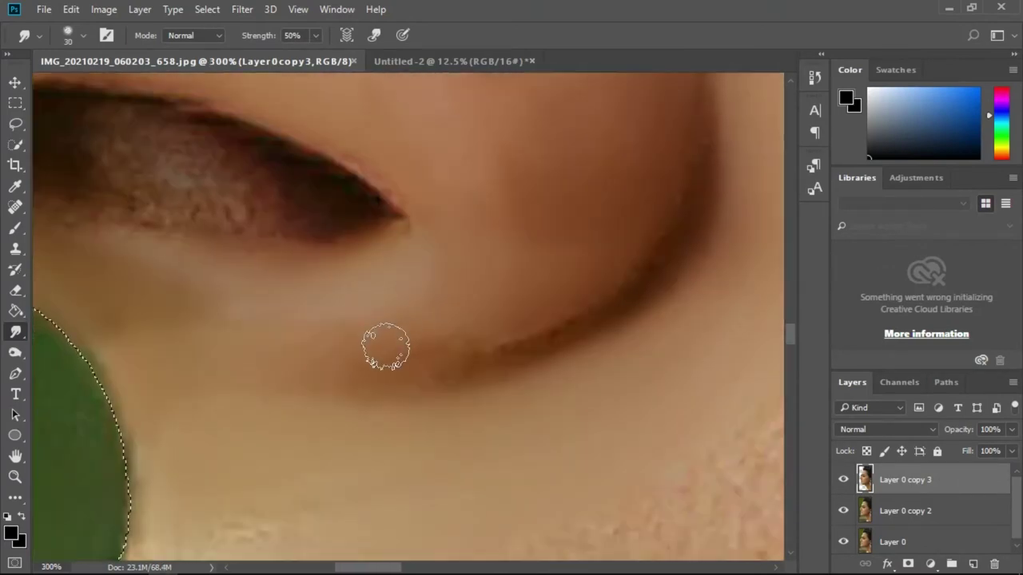
scroll(479, 382, "right", 3)
scroll(441, 345, "up", 1)
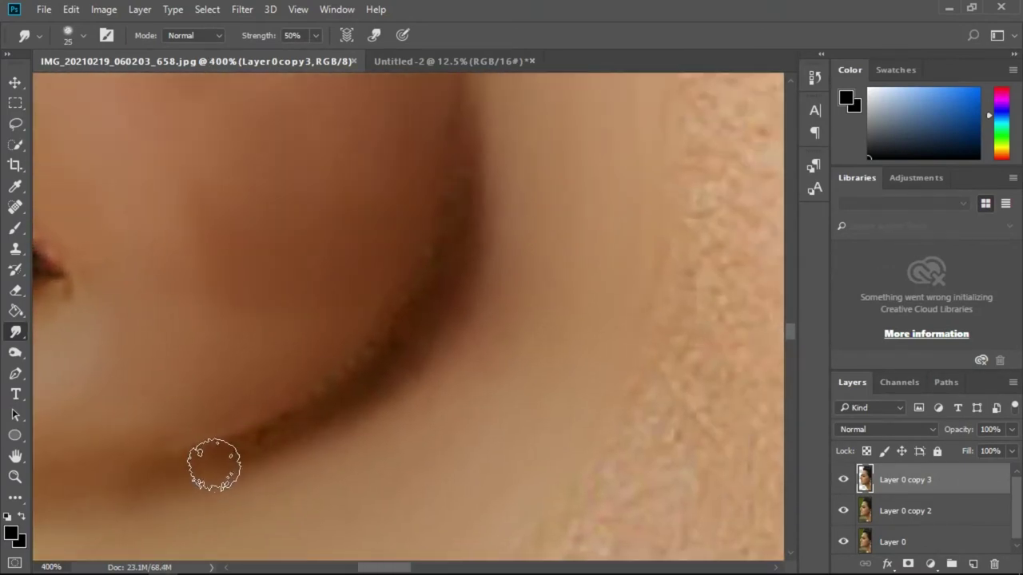
scroll(407, 361, "right", 3)
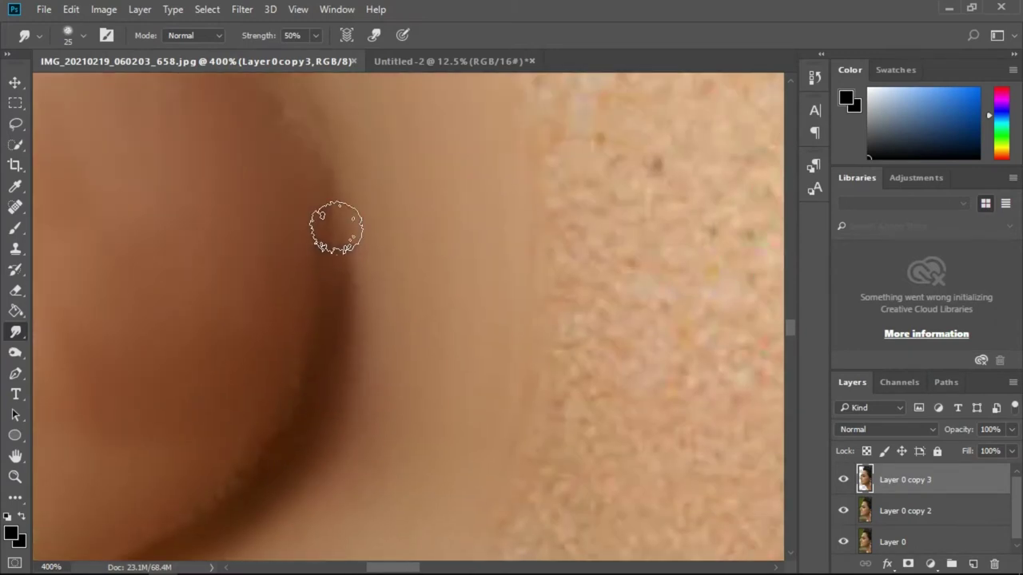
scroll(335, 227, "down", 1)
key("h")
left_click_drag(235, 410, 554, 366)
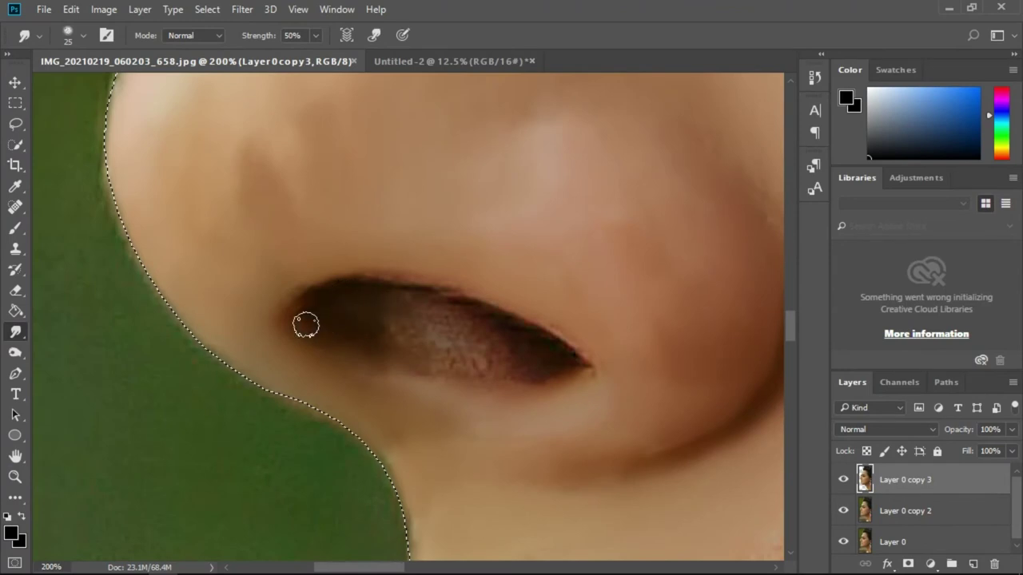
mouse_move(306, 325)
left_mouse_down()
mouse_move(433, 360)
mouse_move(438, 314)
left_mouse_up()
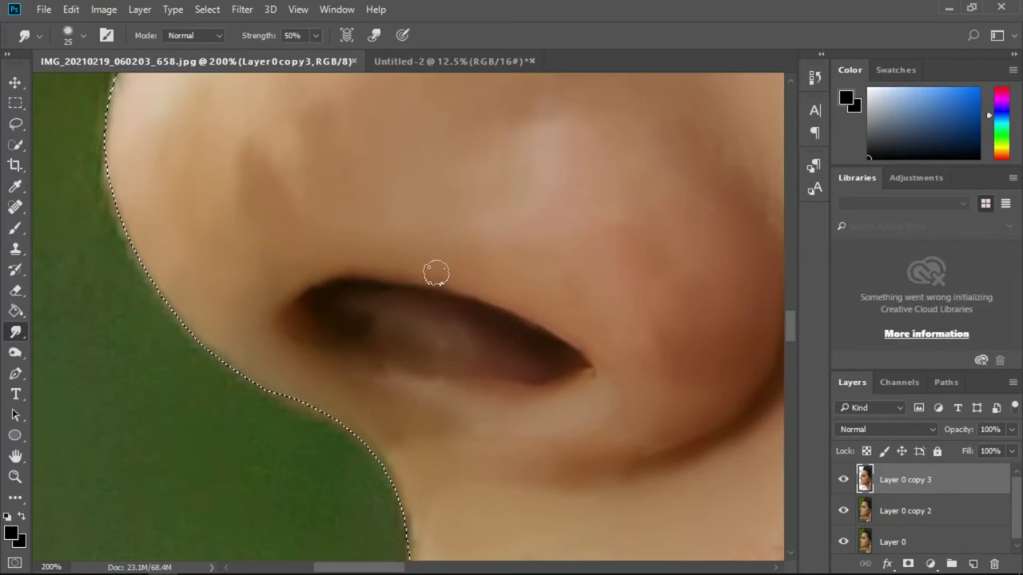
scroll(436, 274, "down", 2)
scroll(525, 291, "down", 2)
scroll(526, 291, "up", 1)
At 300% zoom, set the Smudge brush to 50 px and smooth the skin beside the nostril
scroll(525, 291, "up", 3)
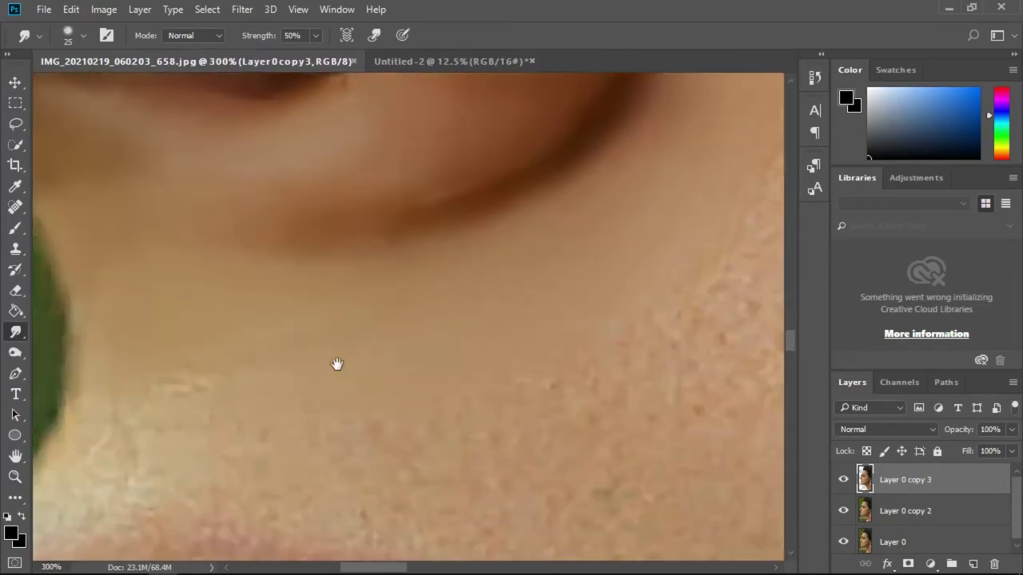
scroll(336, 364, "down", 2)
key("bracketleft")
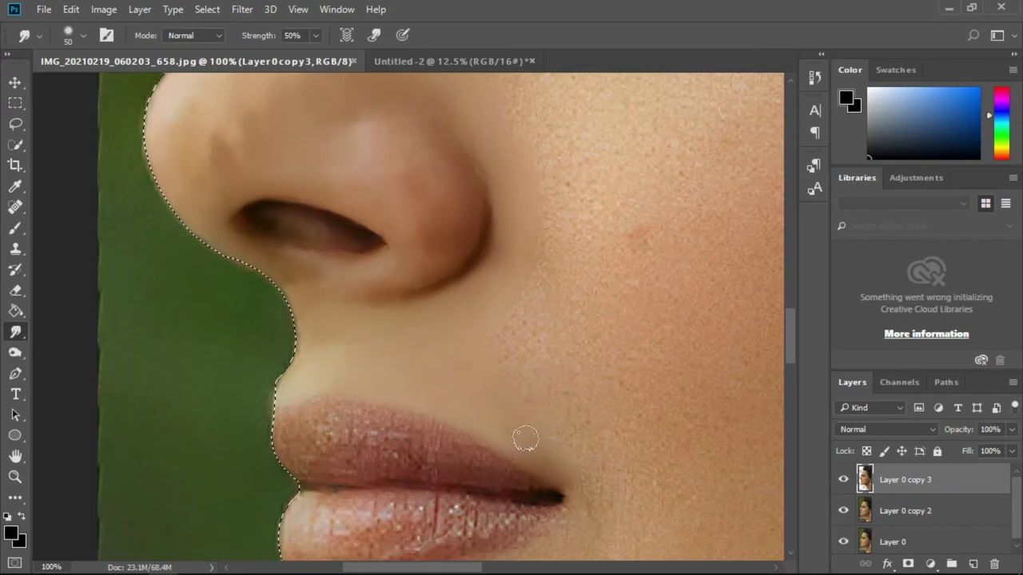
scroll(598, 355, "up", 2)
scroll(431, 437, "up", 1)
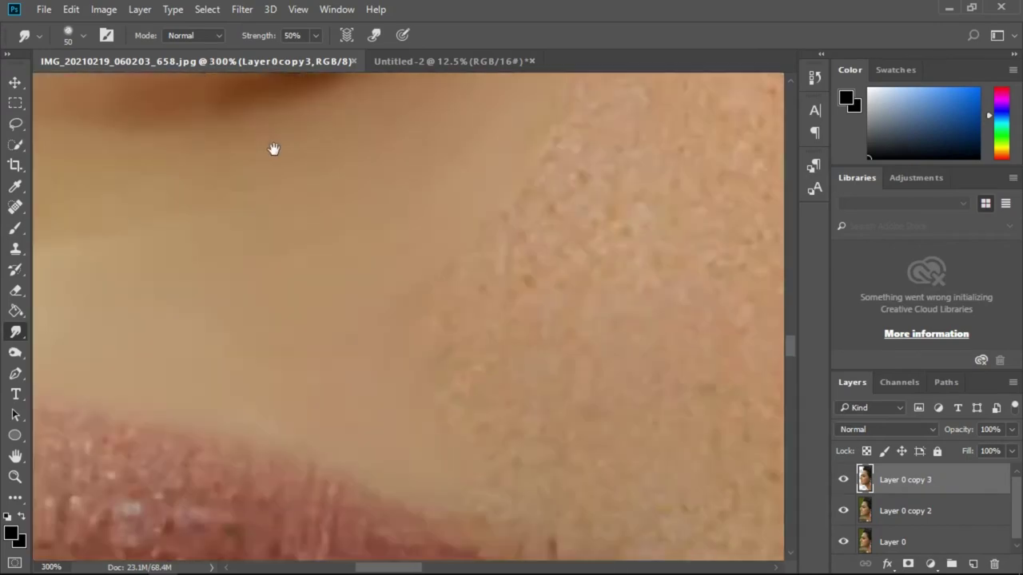
scroll(374, 295, "left", 3)
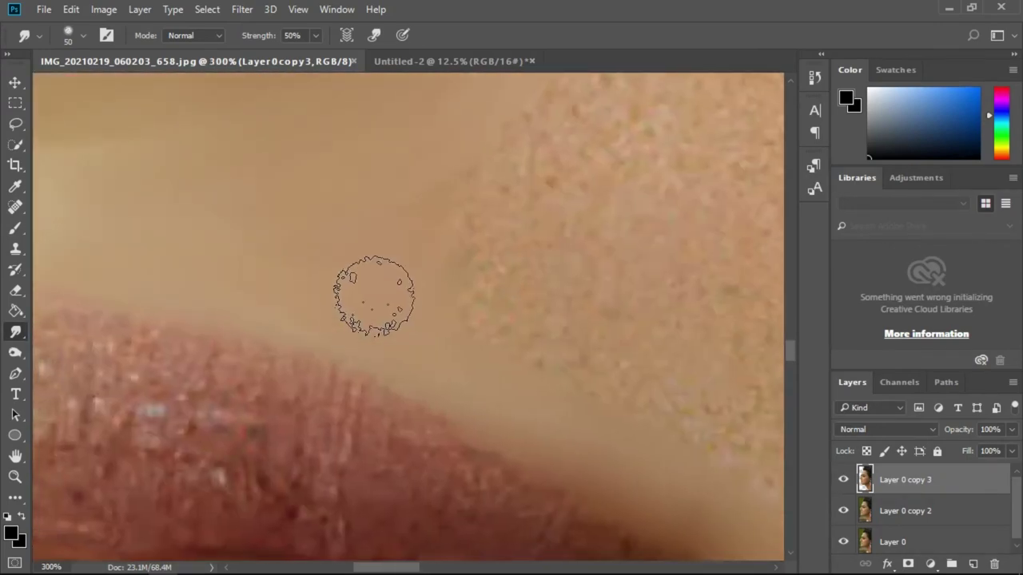
scroll(462, 236, "up", 3)
scroll(399, 238, "right", 3)
scroll(364, 362, "down", 2)
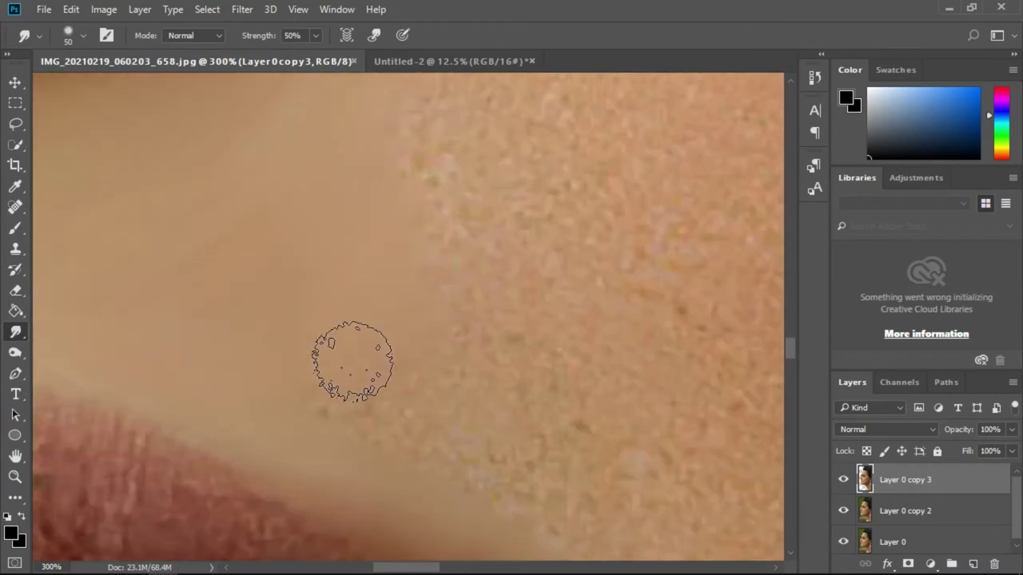
scroll(407, 363, "down", 2)
scroll(514, 299, "down", 1)
scroll(434, 309, "up", 1)
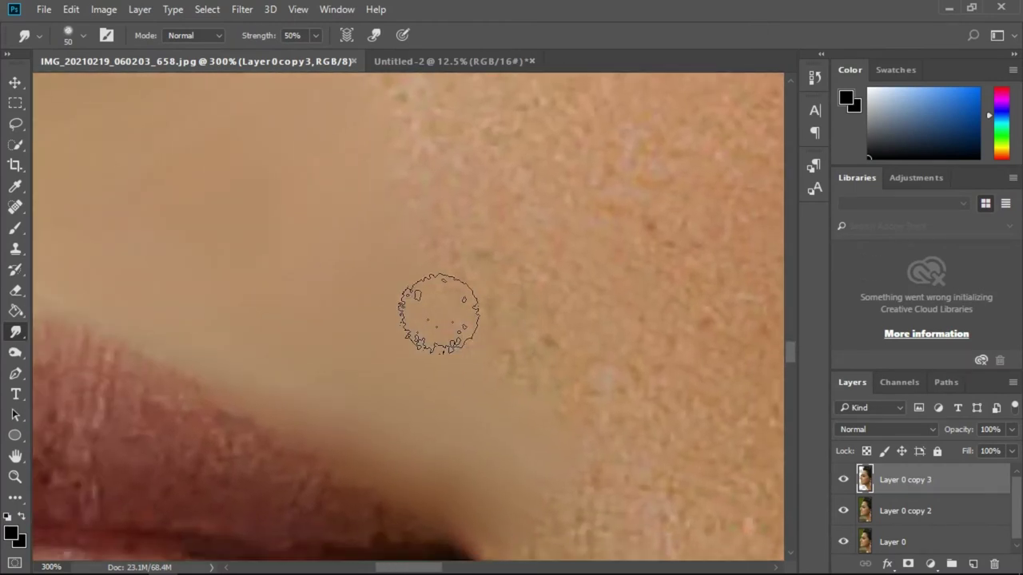
scroll(475, 320, "up", 2)
scroll(425, 296, "up", 2)
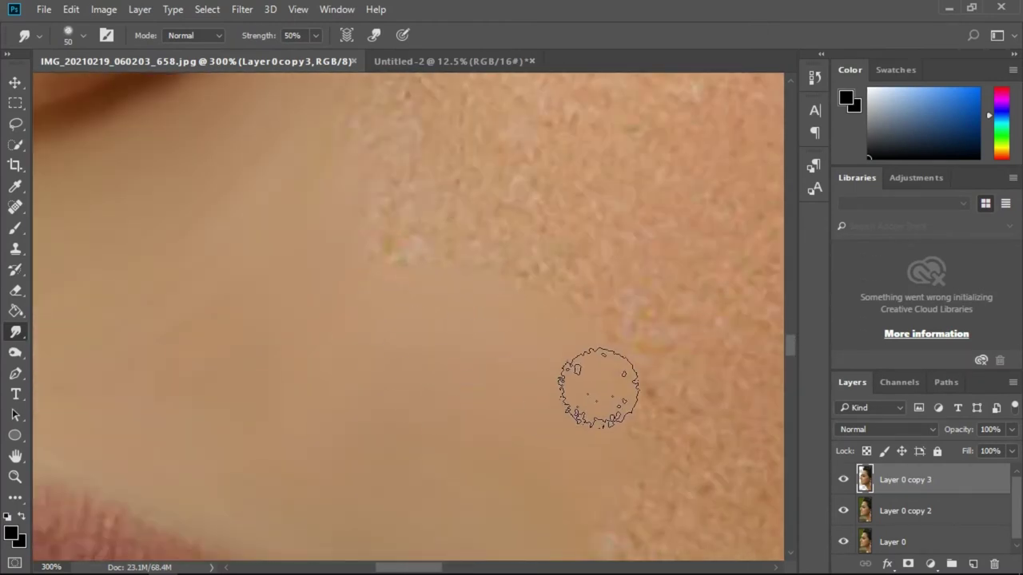
scroll(598, 388, "up", 2)
scroll(285, 359, "up", 2)
scroll(473, 274, "up", 2)
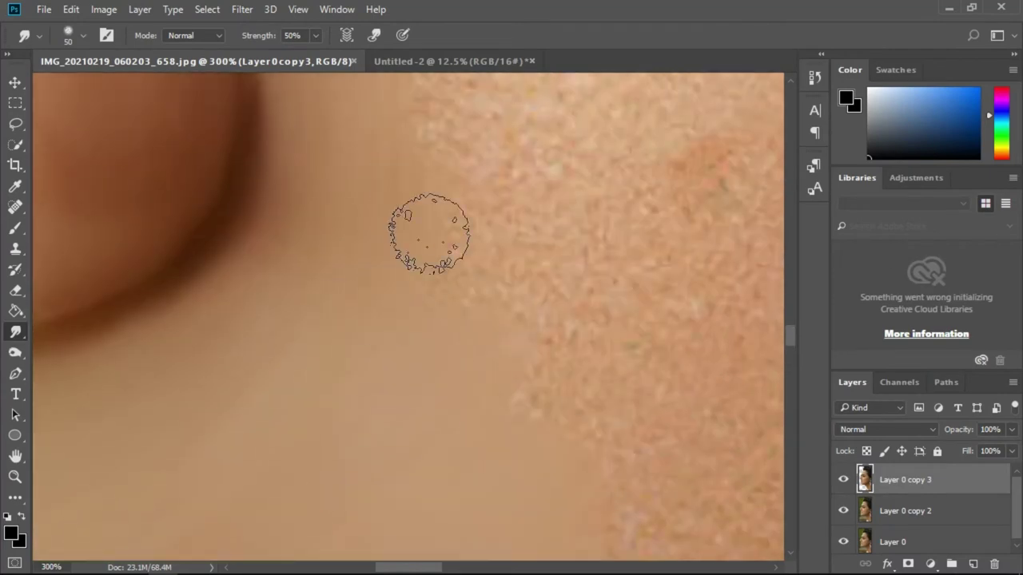
scroll(479, 280, "up", 2)
scroll(407, 258, "up", 2)
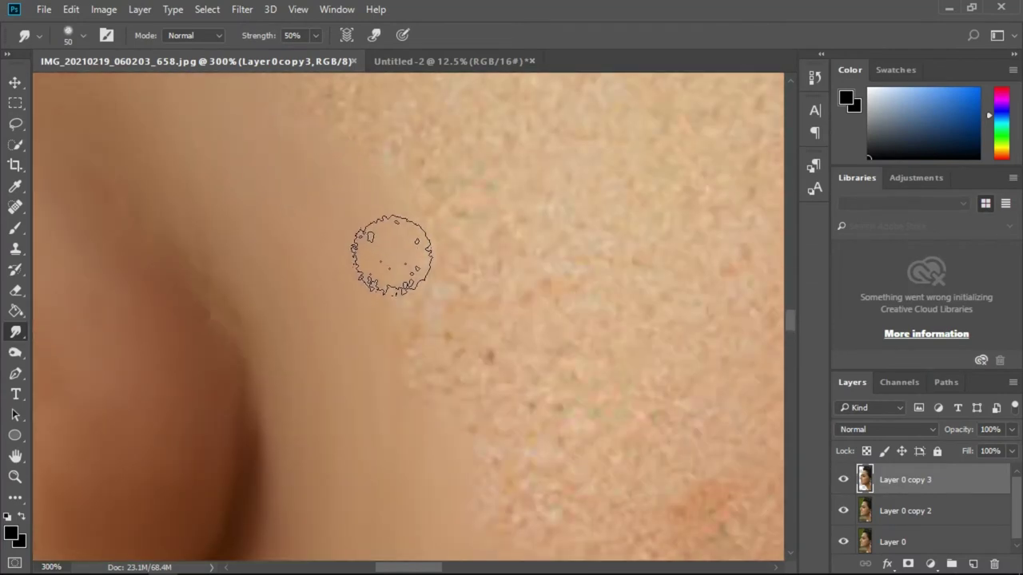
scroll(379, 263, "up", 1)
scroll(320, 231, "up", 2)
Smudge the skin above the upper lip smooth, leaving the cheek further right textured
scroll(398, 336, "down", 2)
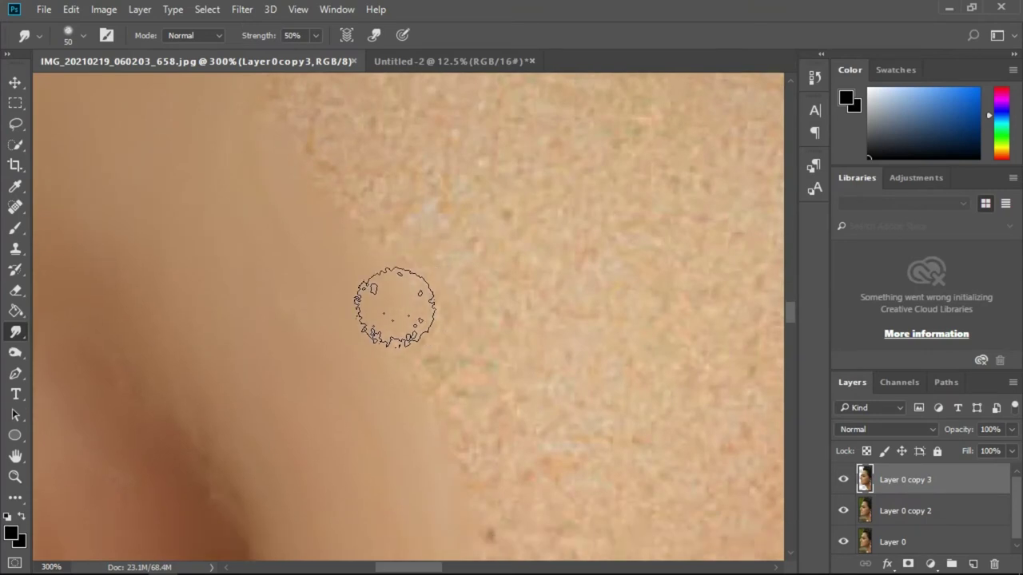
scroll(447, 342, "down", 2)
scroll(498, 376, "down", 1)
scroll(507, 416, "down", 1)
scroll(431, 368, "right", 3)
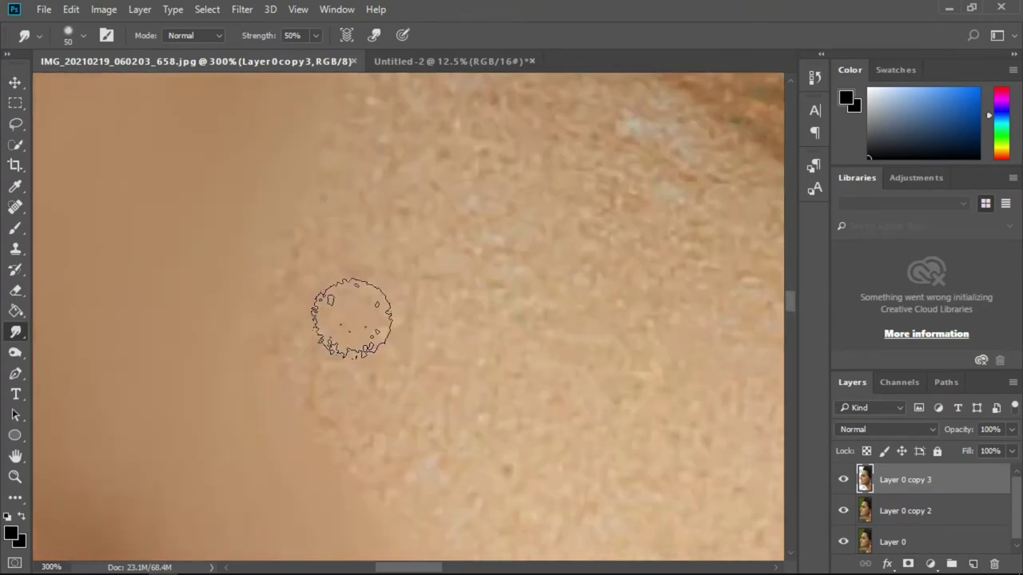
scroll(336, 344, "up", 2)
scroll(319, 378, "up", 2)
scroll(351, 263, "up", 2)
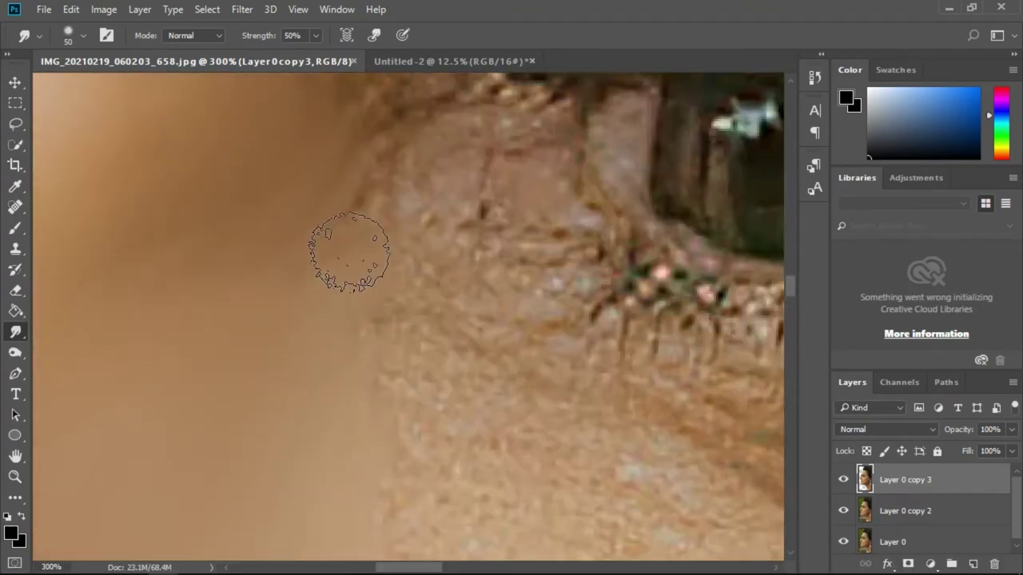
scroll(480, 384, "down", 1)
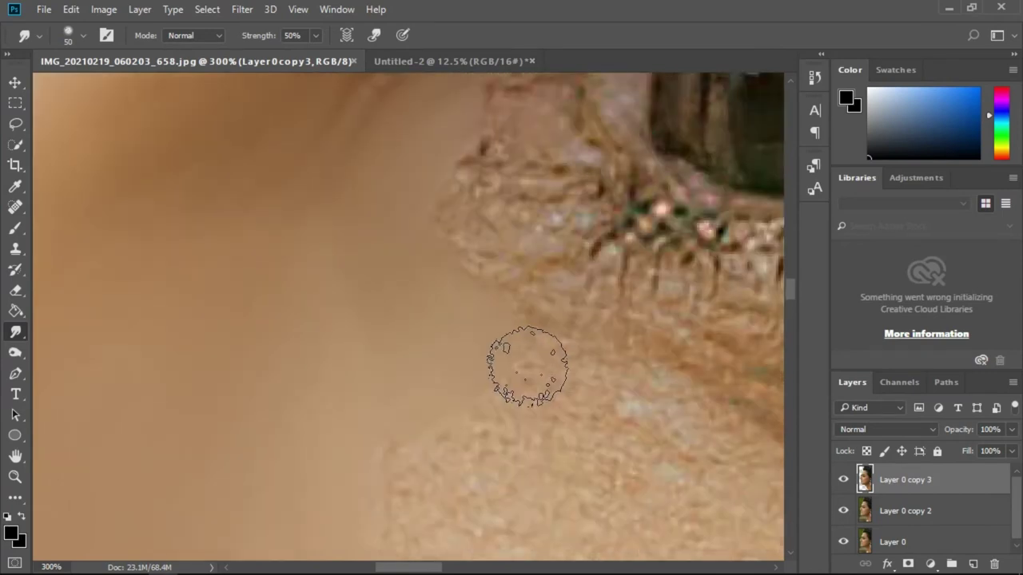
scroll(447, 355, "down", 2)
scroll(416, 368, "down", 1)
scroll(407, 383, "down", 1)
scroll(434, 468, "down", 1)
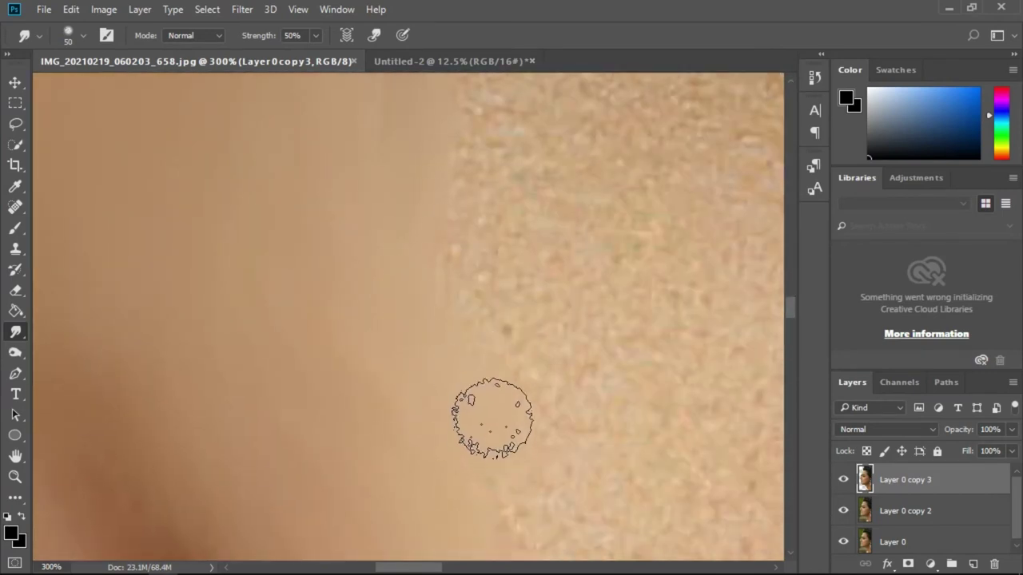
scroll(490, 422, "down", 1)
scroll(479, 335, "down", 1)
scroll(343, 281, "up", 2)
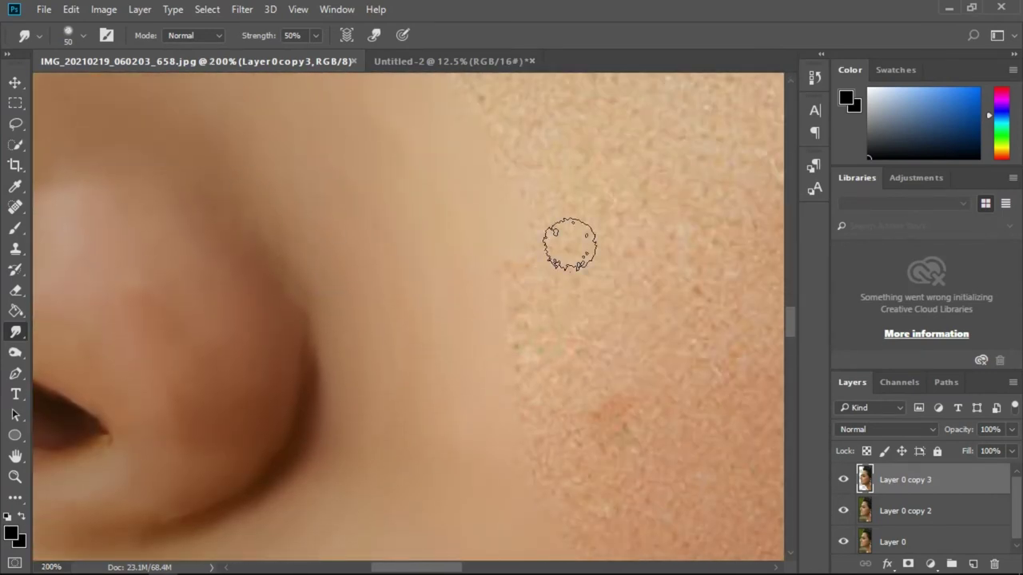
scroll(548, 332, "down", 1)
scroll(567, 351, "down", 2)
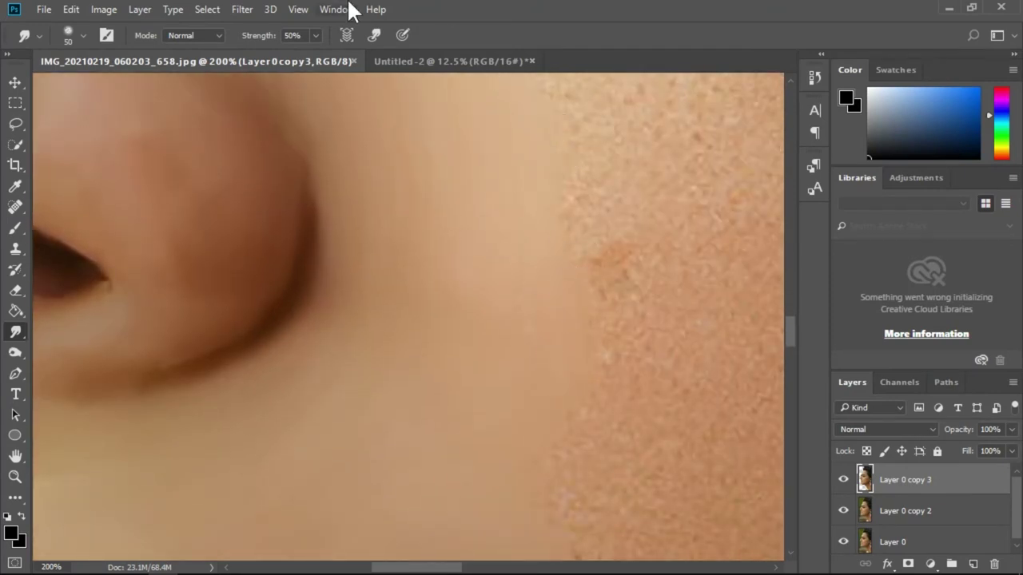
scroll(565, 337, "down", 2)
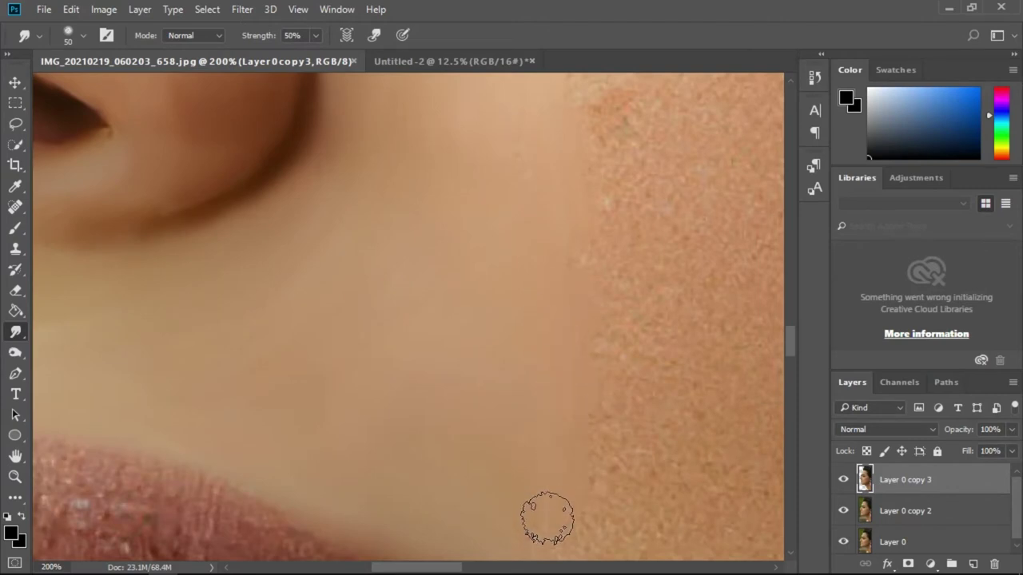
scroll(547, 518, "down", 2)
Zoom out to 66.7% and enlarge the Smudge brush to 200 px
key("ctrl+minus")
key("ctrl+minus")
key("bracketright")
key("bracketright")
key("bracketright")
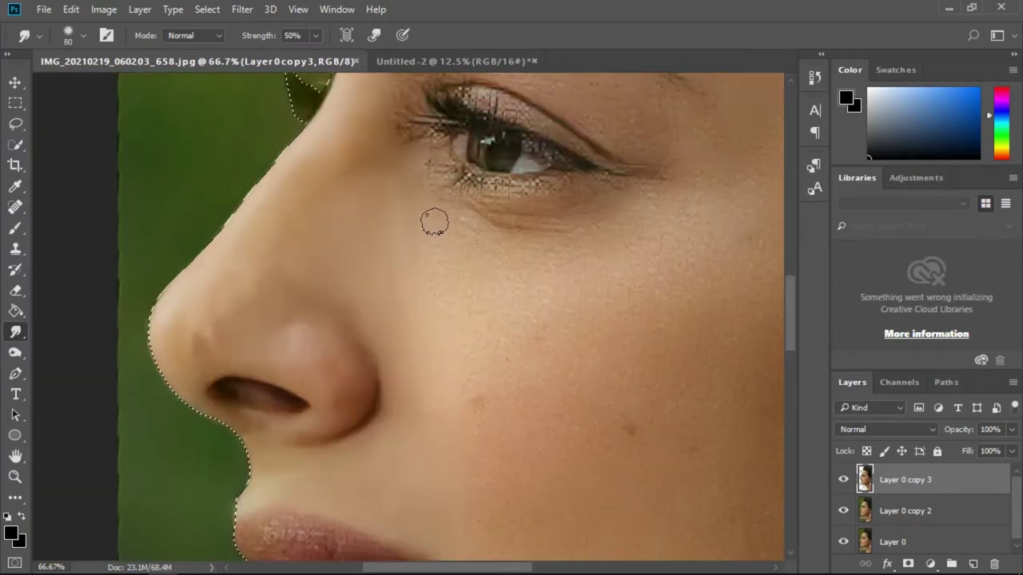
scroll(461, 236, "down", 1)
scroll(470, 286, "up", 1)
key("bracketright")
key("bracketright")
key("bracketright")
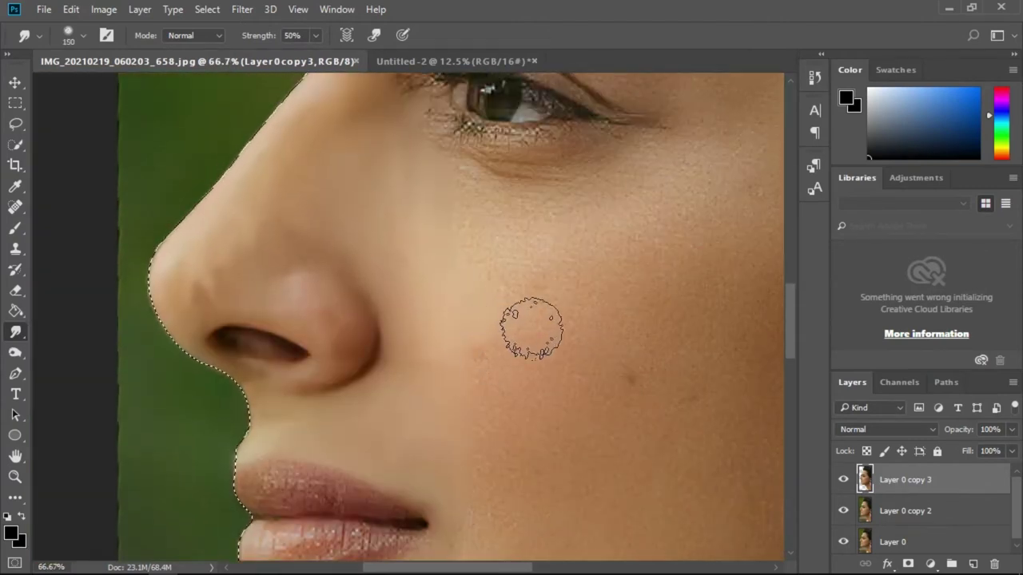
scroll(530, 327, "up", 1)
Smudge the cheek between the eye, nose and lips until no pores show
scroll(491, 383, "down", 1)
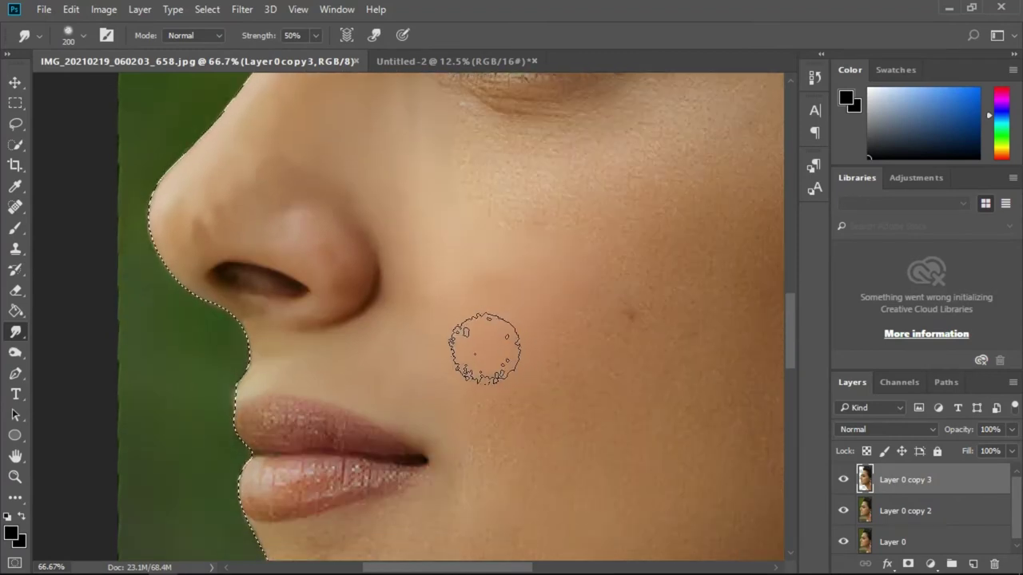
scroll(447, 388, "up", 1)
scroll(400, 384, "right", 3)
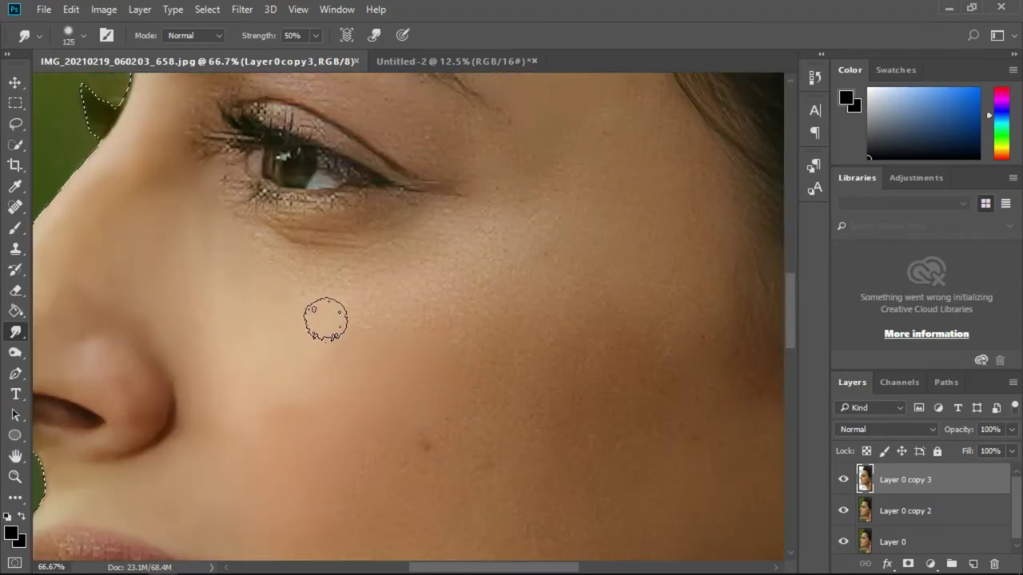
scroll(274, 325, "up", 1)
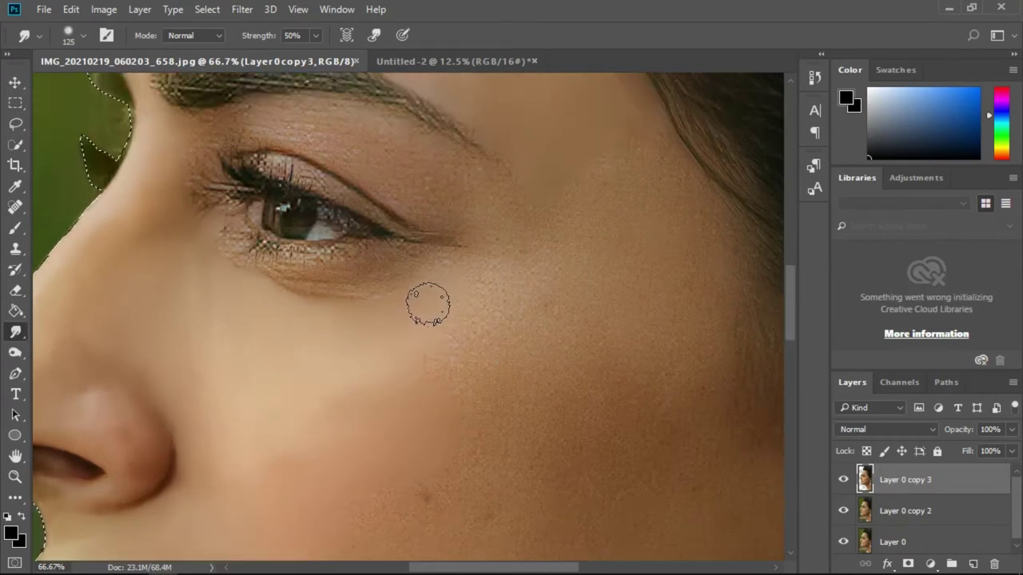
scroll(442, 324, "down", 2)
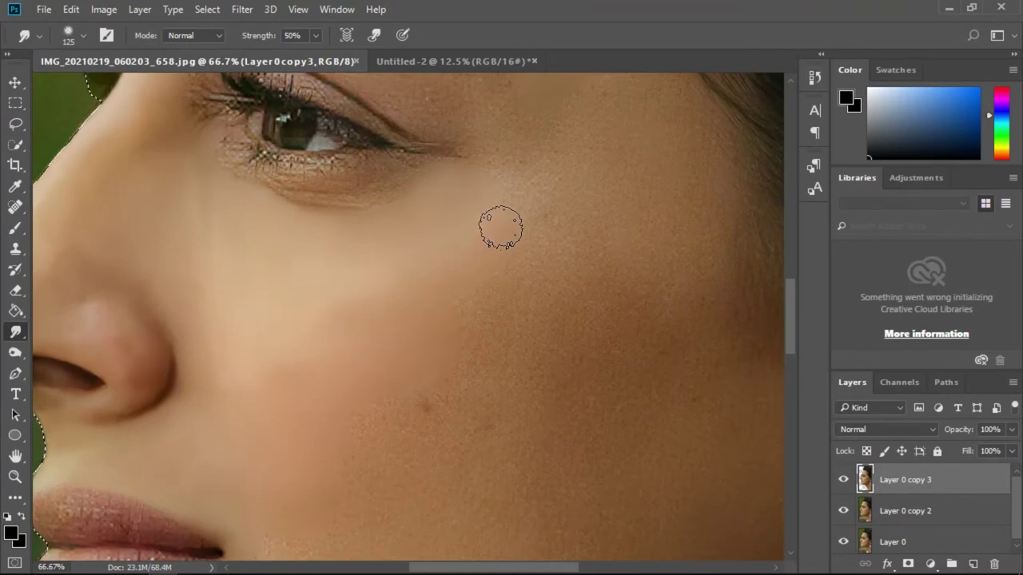
scroll(525, 212, "down", 1)
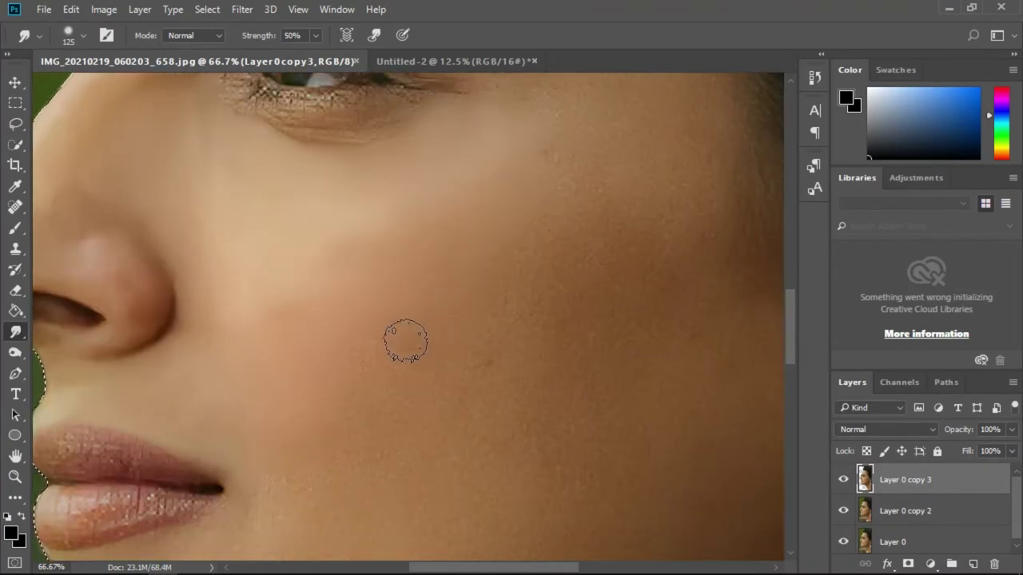
scroll(405, 342, "down", 2)
scroll(280, 317, "down", 1)
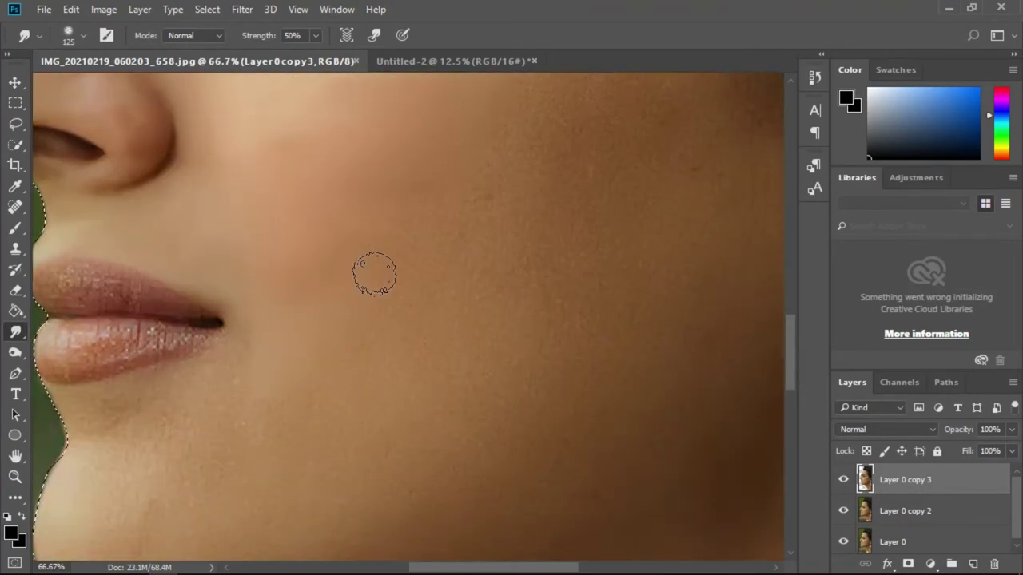
scroll(566, 244, "up", 2)
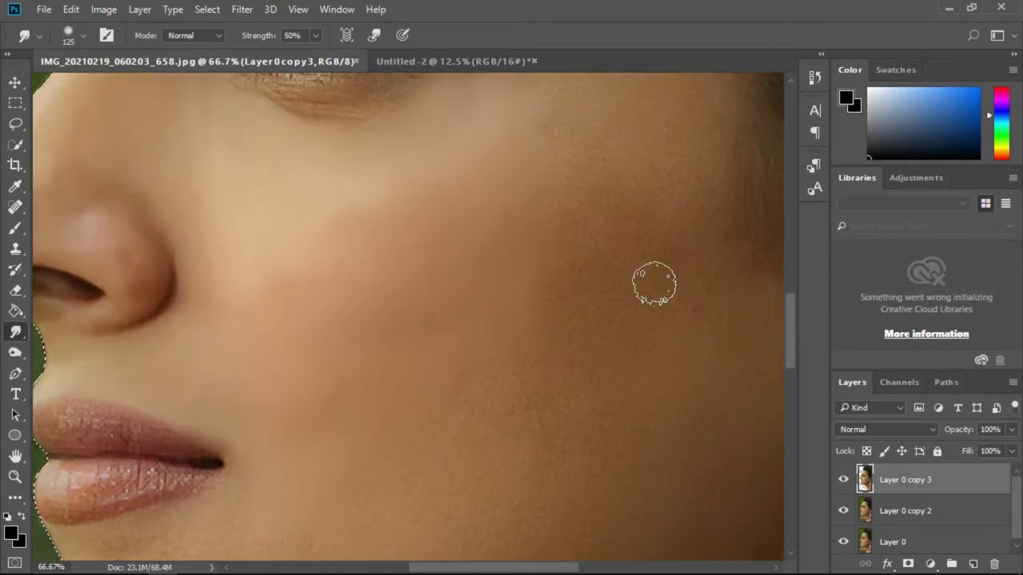
left_click_drag(653, 284, 331, 371)
Enlarge the Smudge brush to 250 and smooth the outer cheek and temple skin
key("bracketright")
key("bracketright")
key("bracketright")
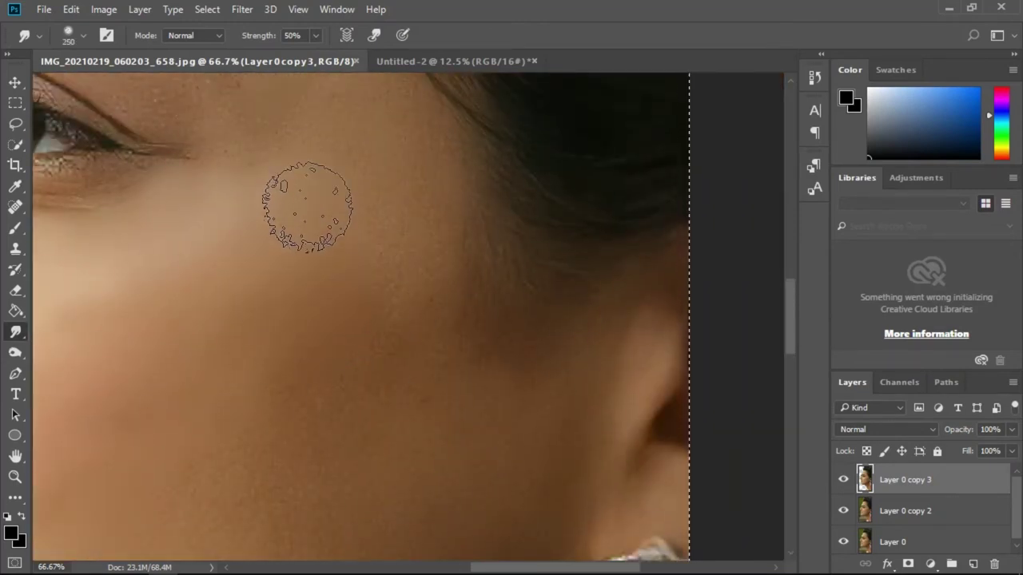
scroll(325, 314, "down", 1)
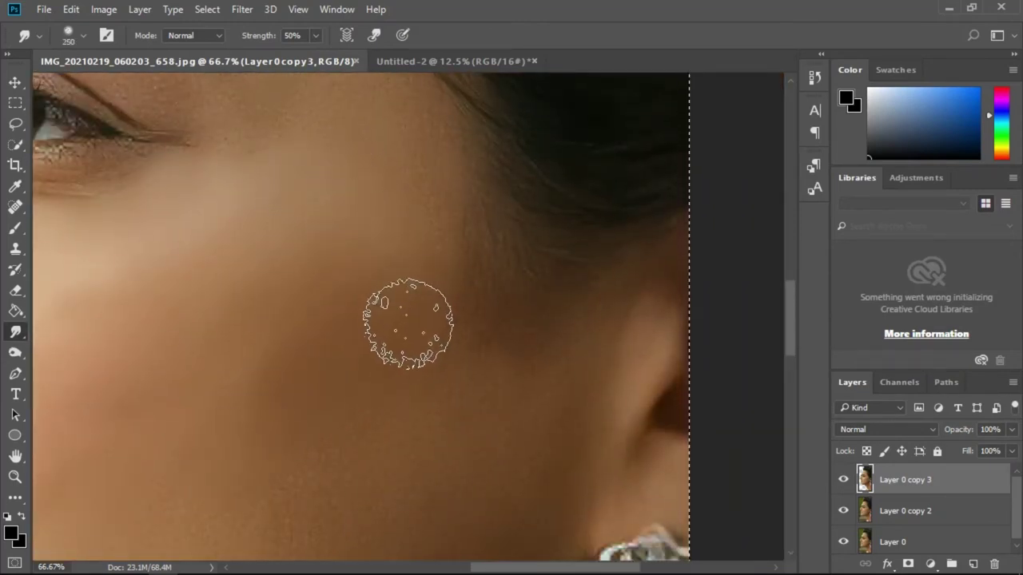
scroll(408, 323, "down", 2)
scroll(361, 338, "up", 4)
scroll(407, 269, "down", 1)
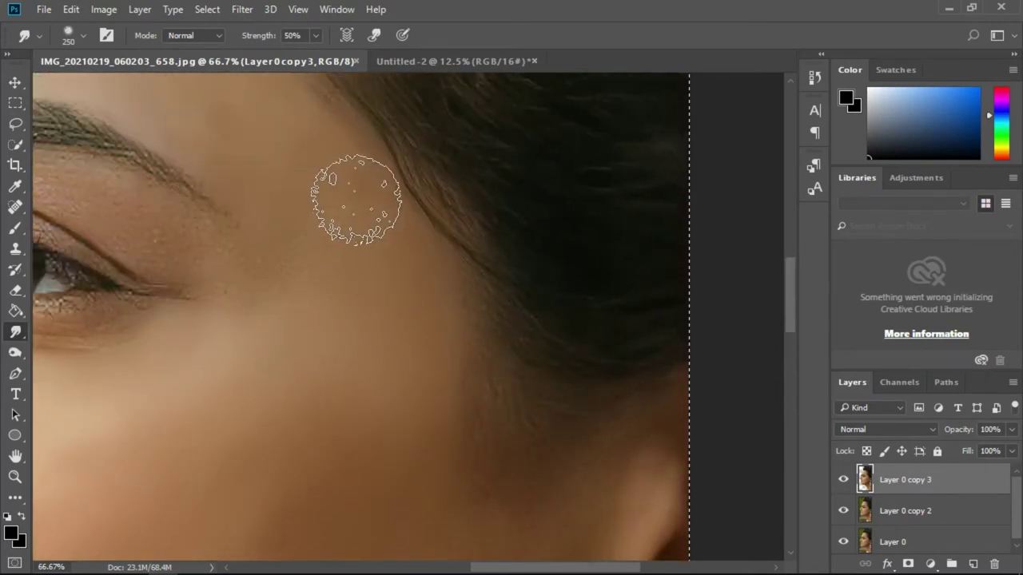
scroll(340, 240, "down", 1)
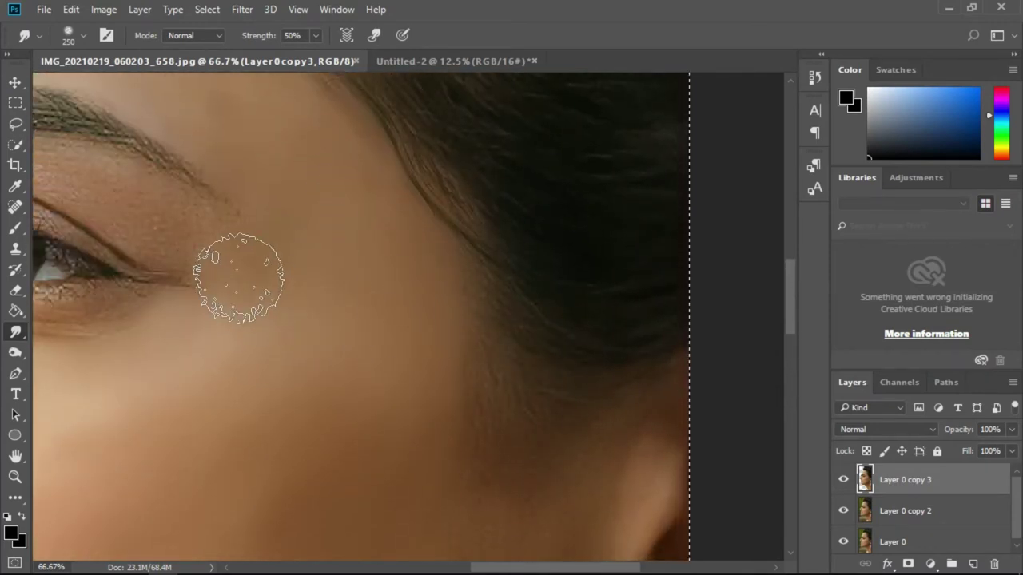
scroll(406, 306, "down", 3)
scroll(415, 240, "down", 4)
scroll(368, 207, "down", 2)
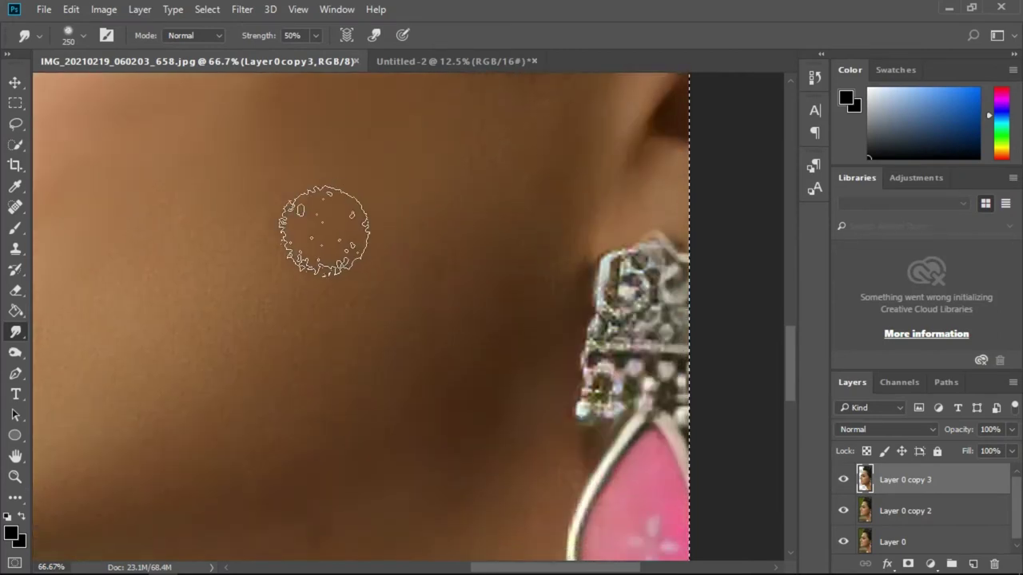
scroll(452, 240, "up", 3)
scroll(257, 335, "left", 4)
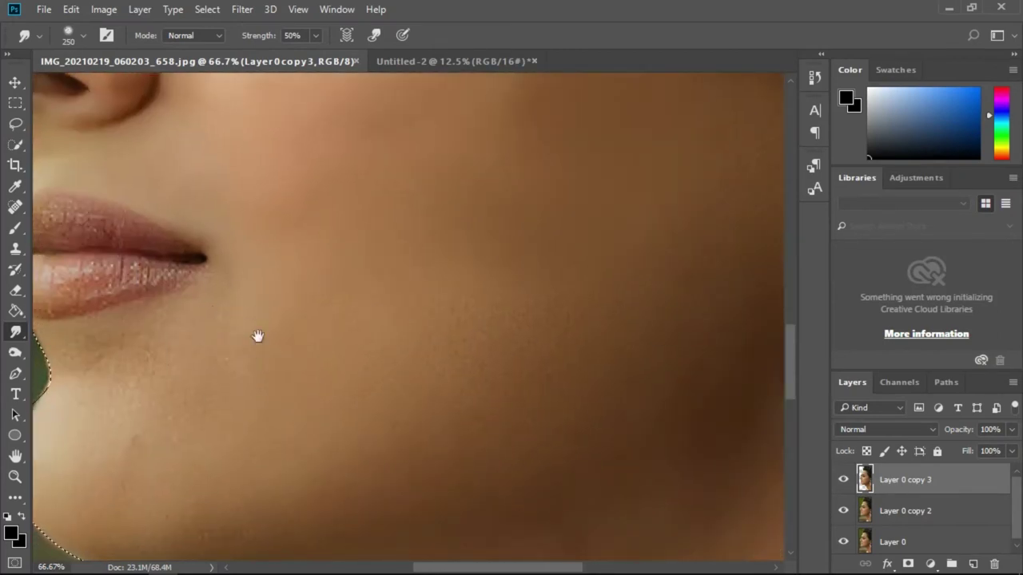
scroll(257, 335, "left", 5)
scroll(479, 262, "down", 3)
scroll(388, 285, "right", 8)
scroll(388, 285, "up", 2)
scroll(438, 325, "up", 2)
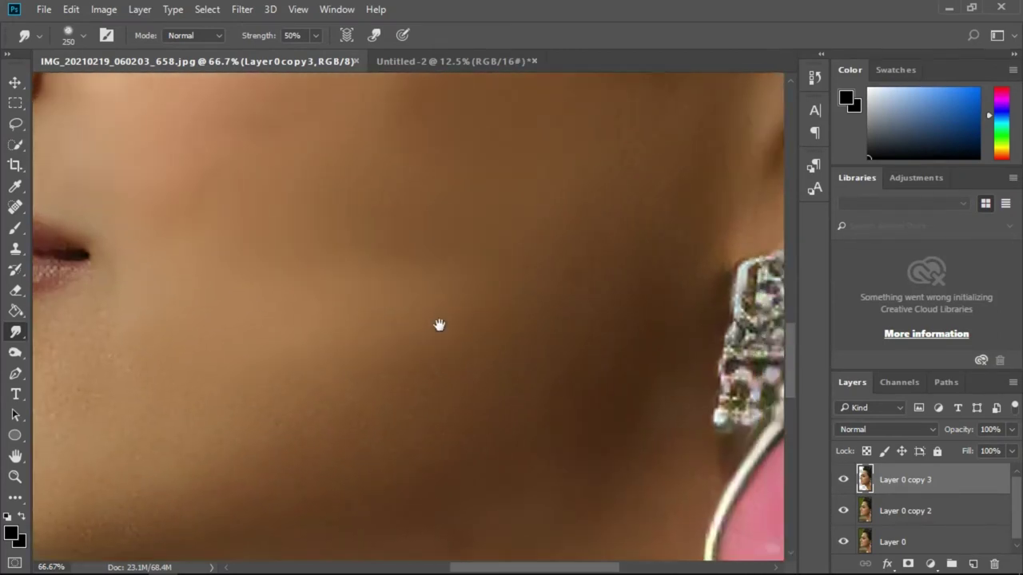
scroll(438, 324, "right", 4)
scroll(411, 301, "up", 4)
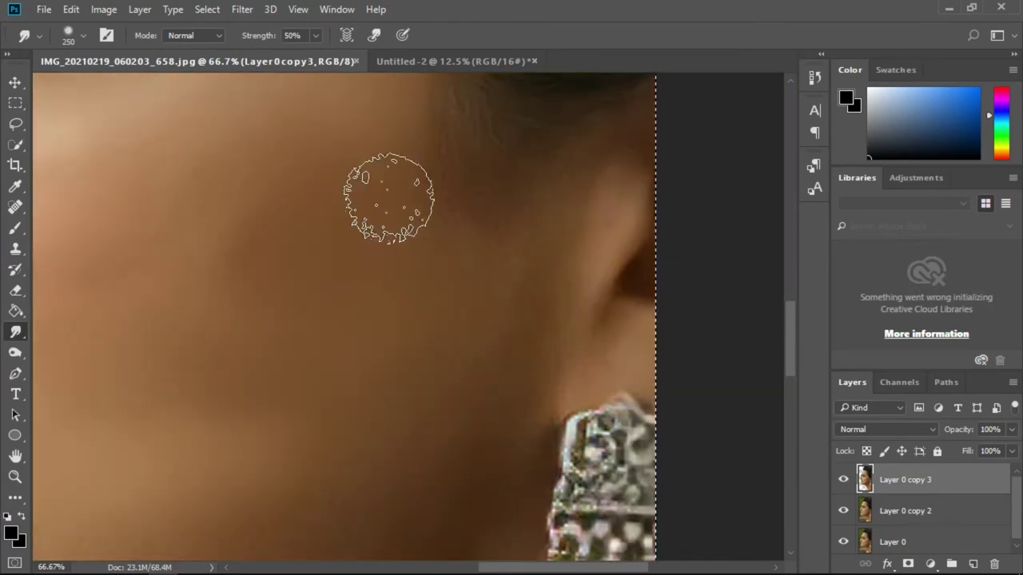
scroll(332, 308, "right", 5)
Reduce the brush from 175 to 100 and smudge around the ear above the earring
key("bracketleft")
key("bracketleft")
scroll(356, 339, "down", 2)
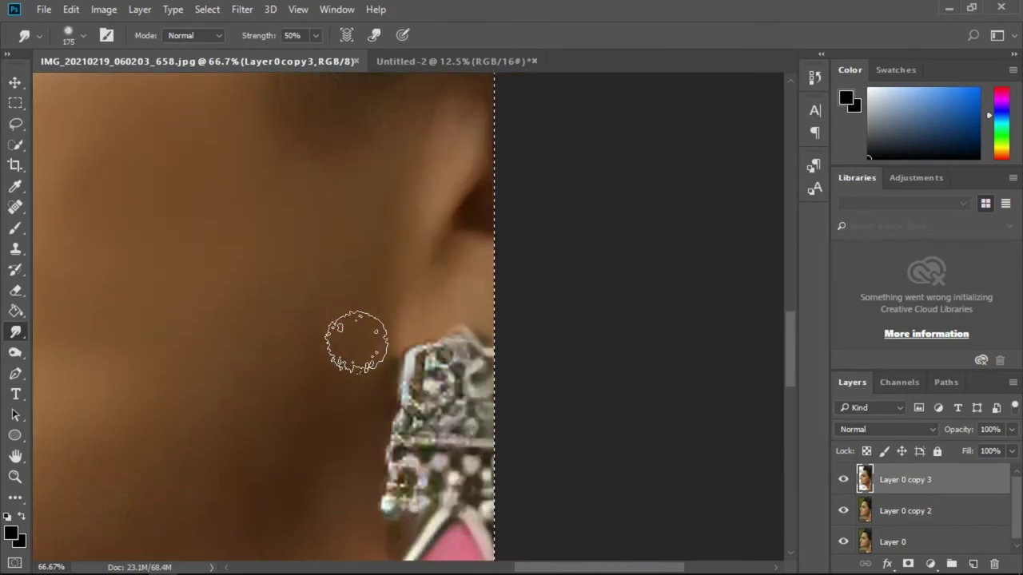
key("bracketleft")
scroll(375, 296, "up", 3)
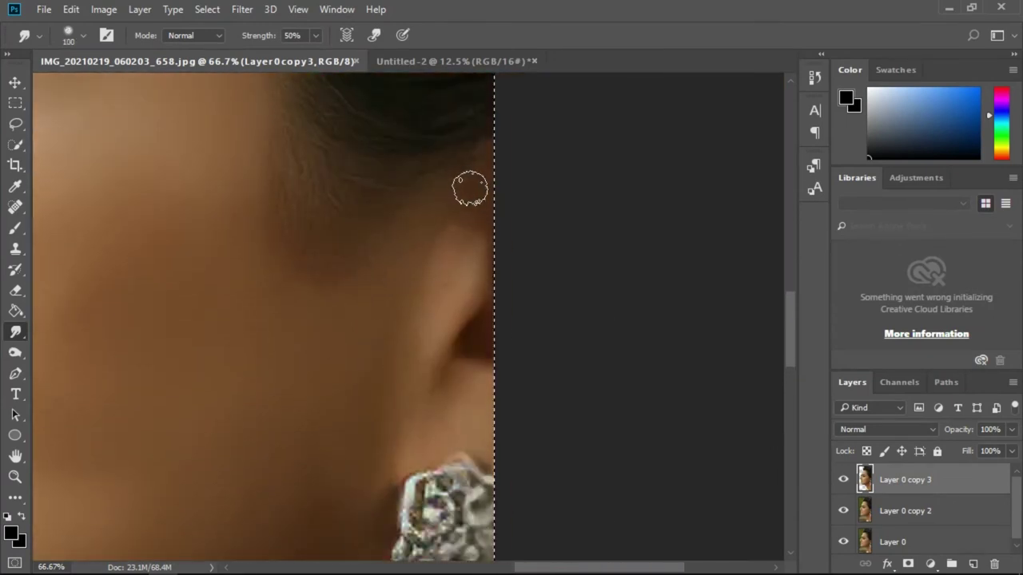
scroll(356, 184, "up", 2)
scroll(335, 204, "down", 6)
Return the Smudge brush to 175 and smooth the jaw and neck beside the earring
scroll(411, 222, "down", 8)
scroll(448, 263, "left", 8)
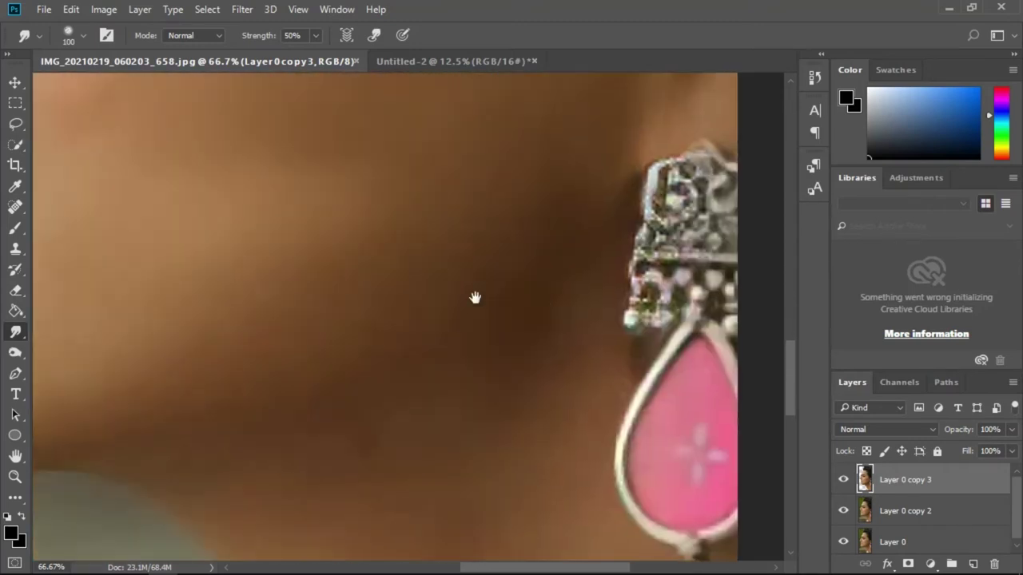
scroll(475, 295, "up", 3)
key("bracketright")
key("bracketright")
key("bracketright")
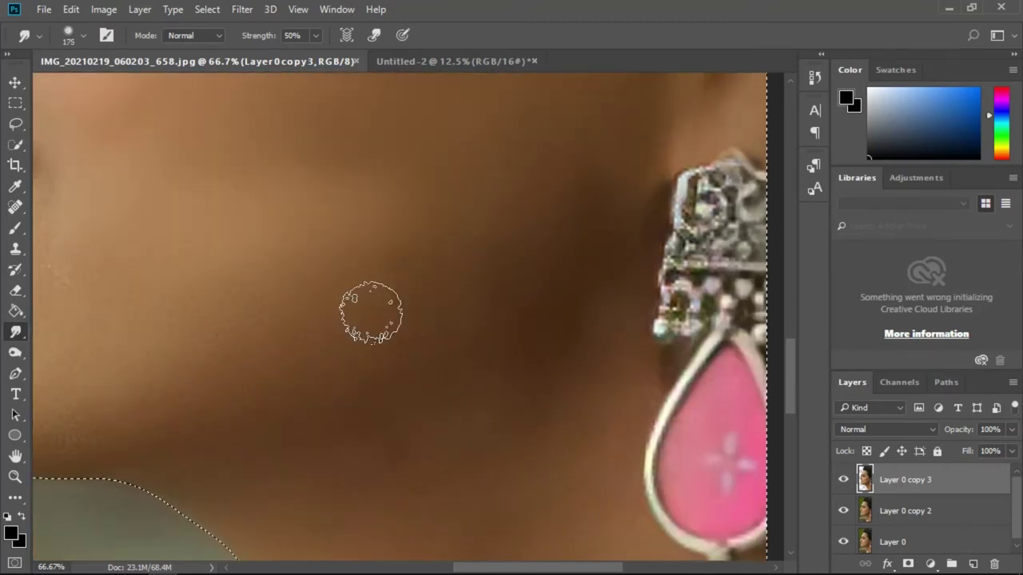
scroll(365, 308, "left", 6)
scroll(506, 315, "right", 5)
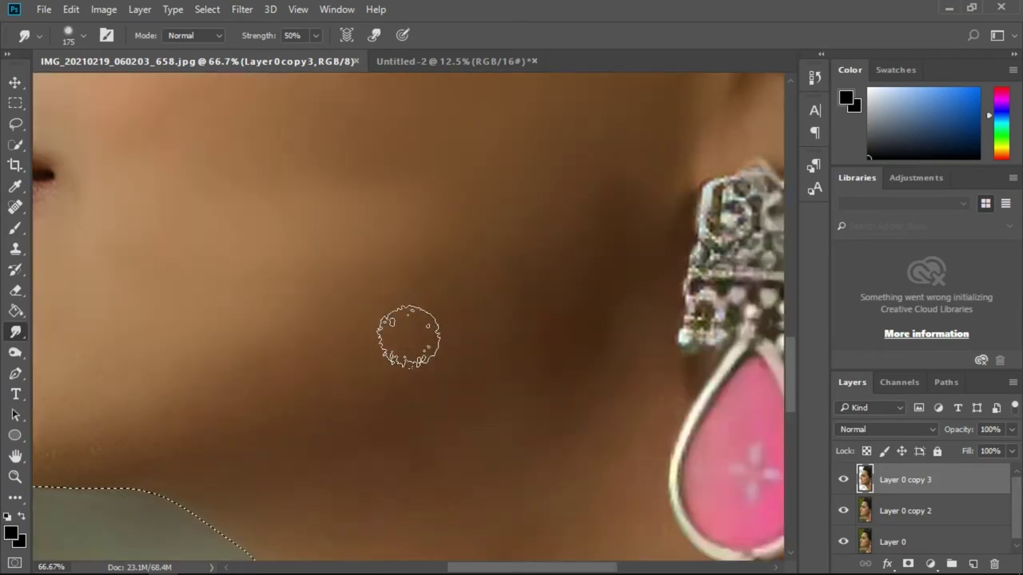
scroll(406, 338, "left", 3)
scroll(406, 338, "down", 1)
scroll(422, 348, "left", 2)
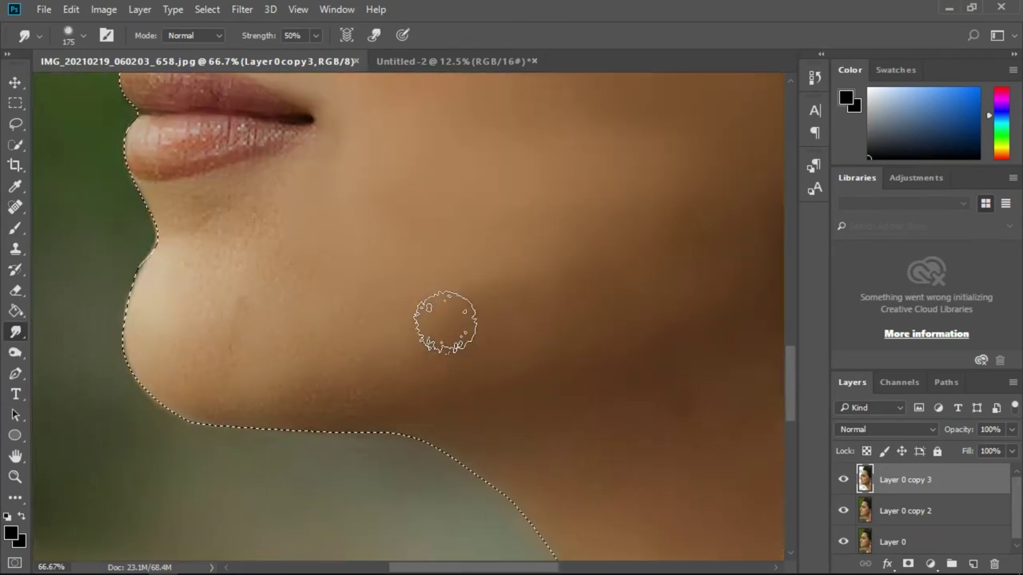
scroll(342, 297, "up", 4)
scroll(387, 415, "right", 5)
scroll(513, 358, "down", 3)
scroll(513, 358, "down", 2)
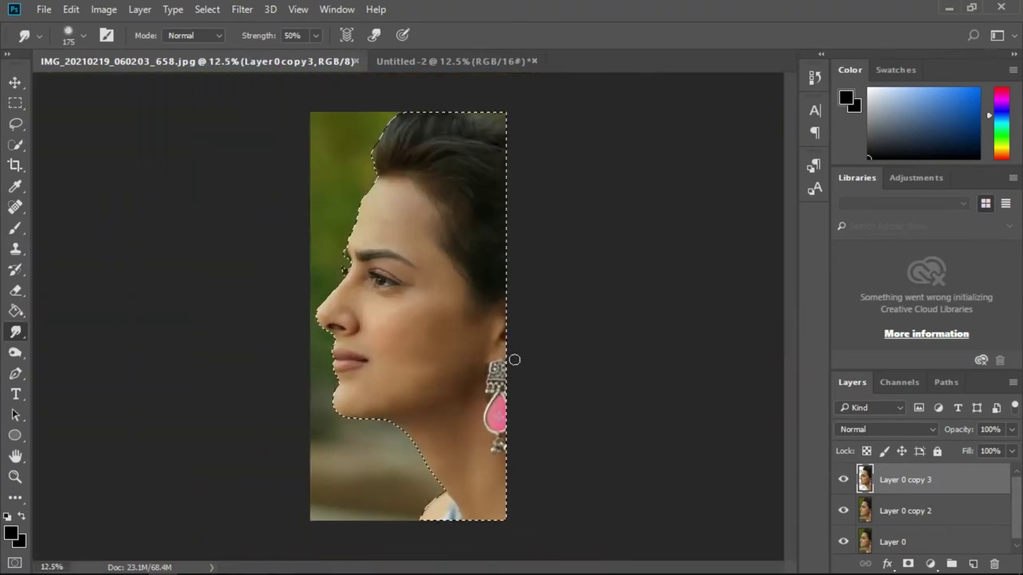
scroll(514, 358, "up", 4)
scroll(285, 406, "down", 4)
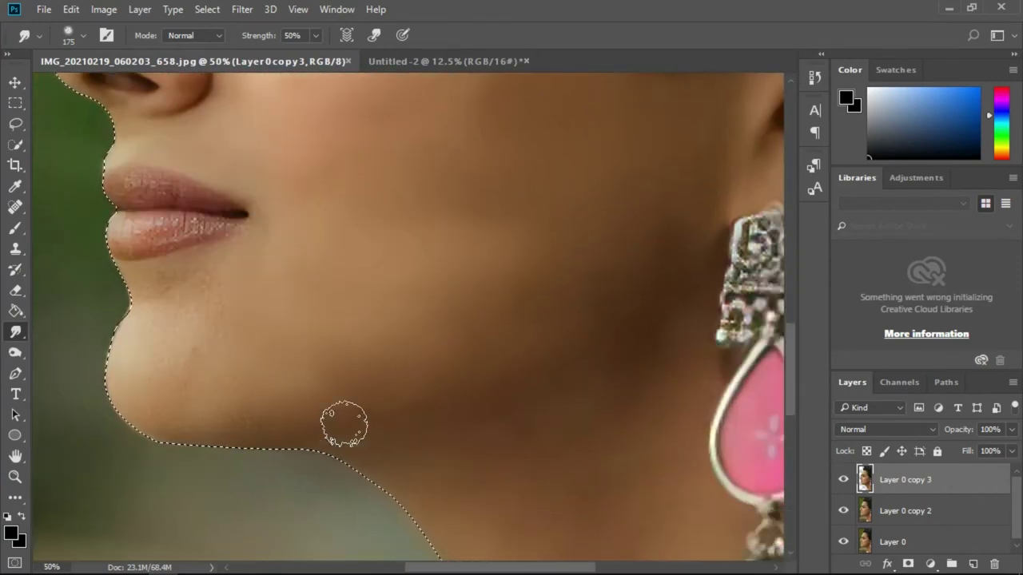
scroll(217, 393, "down", 1)
Shrink the brush to 100 and smooth the chin and skin under the lower lip
key("bracketleft")
key("bracketleft")
key("bracketleft")
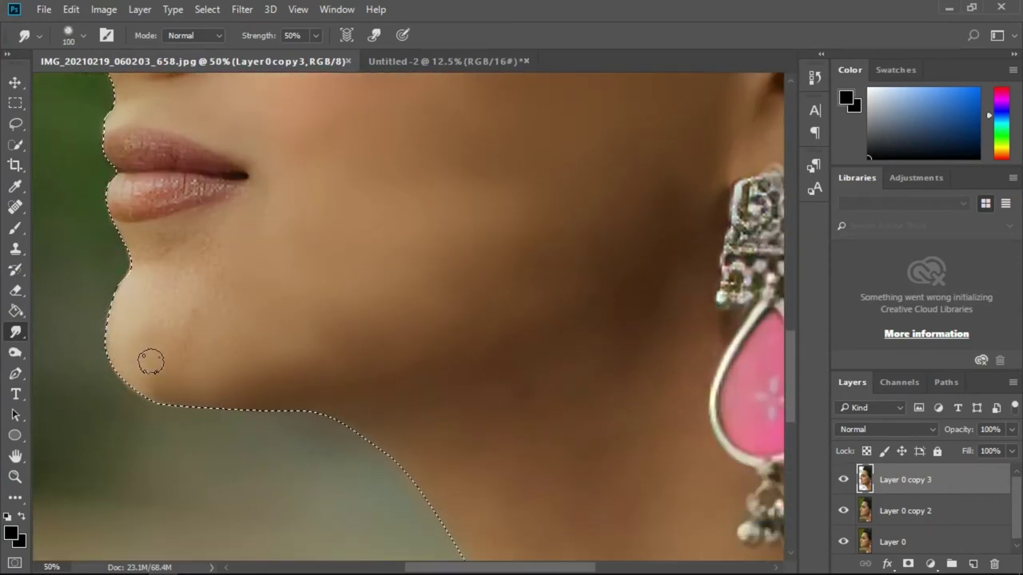
scroll(151, 362, "up", 2)
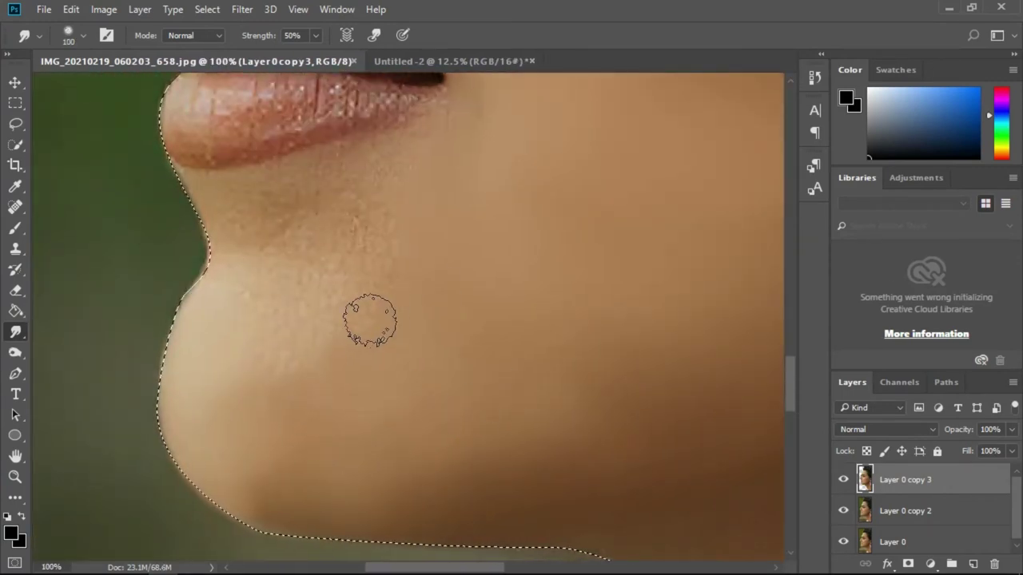
scroll(240, 368, "up", 2)
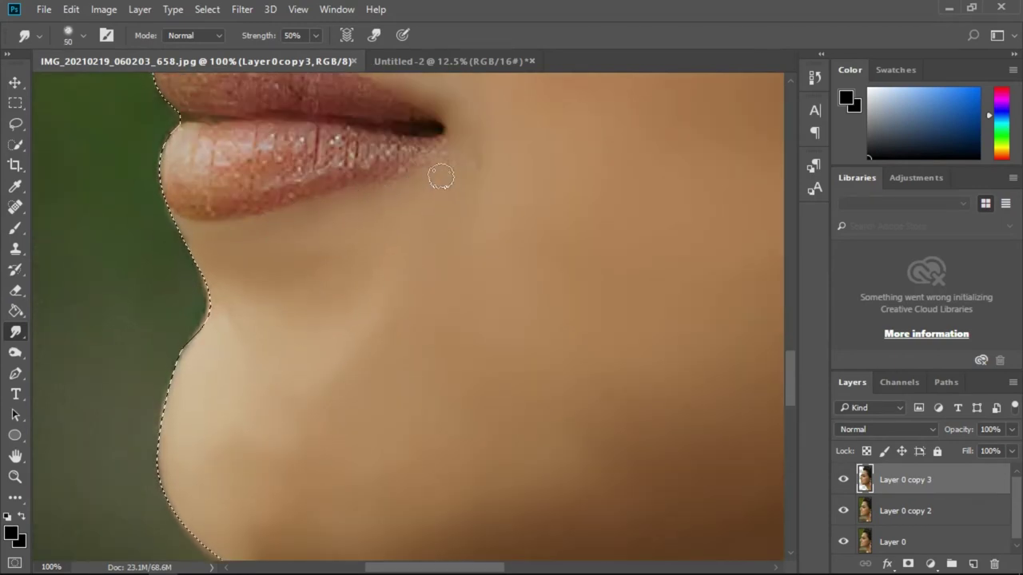
scroll(258, 251, "up", 2)
key("b")
scroll(203, 265, "up", 2)
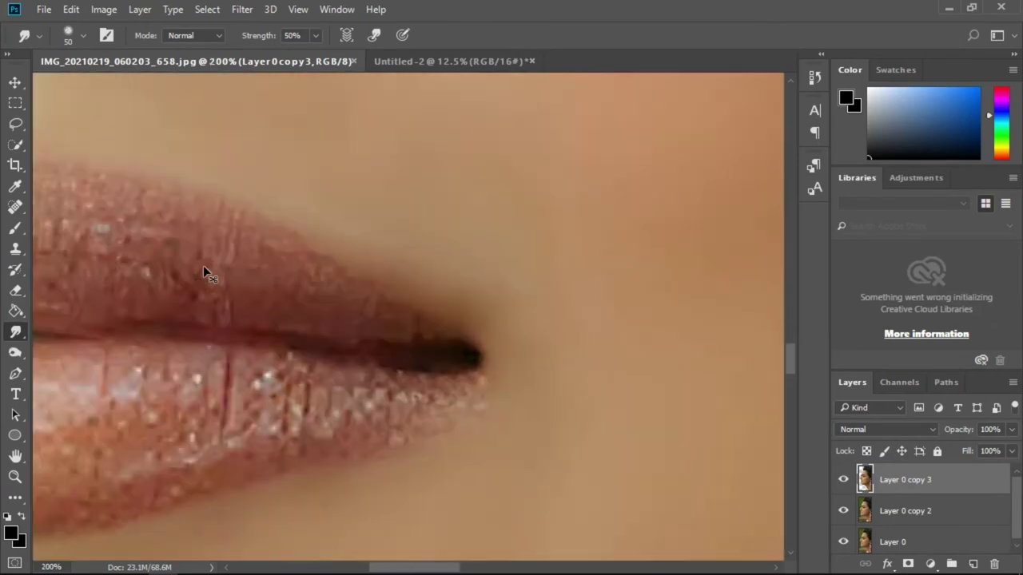
Browse the brush presets, then go back to the Smudge tool at size 20
left_click(39, 35)
scroll(920, 324, "down", 3)
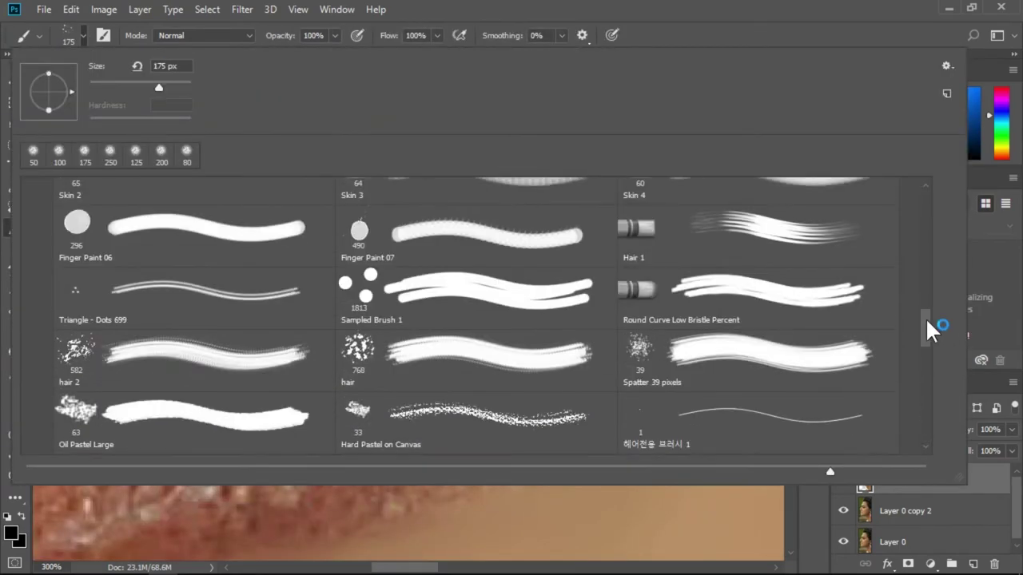
scroll(925, 329, "down", 2)
scroll(927, 328, "down", 5)
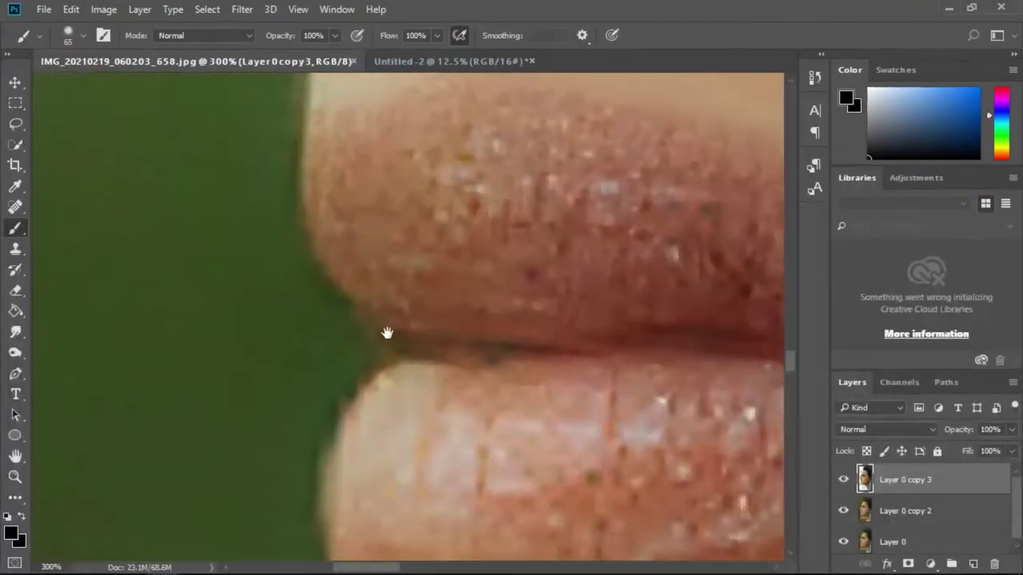
left_click(15, 330)
Blend the upper lip's left edge into the skin and smooth its glittery texture
scroll(206, 251, "right", 2)
scroll(162, 216, "up", 2)
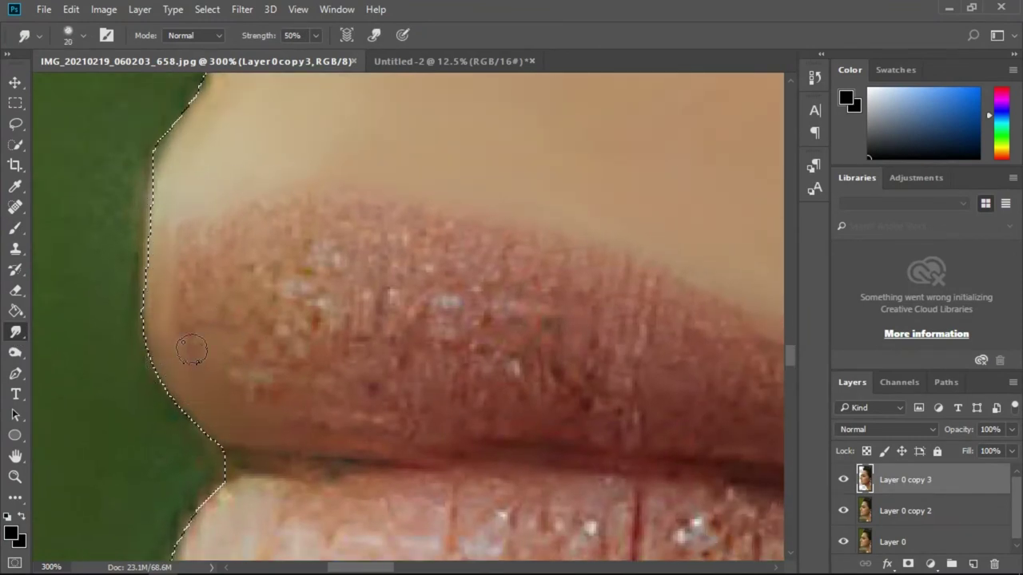
left_click_drag(192, 349, 211, 254)
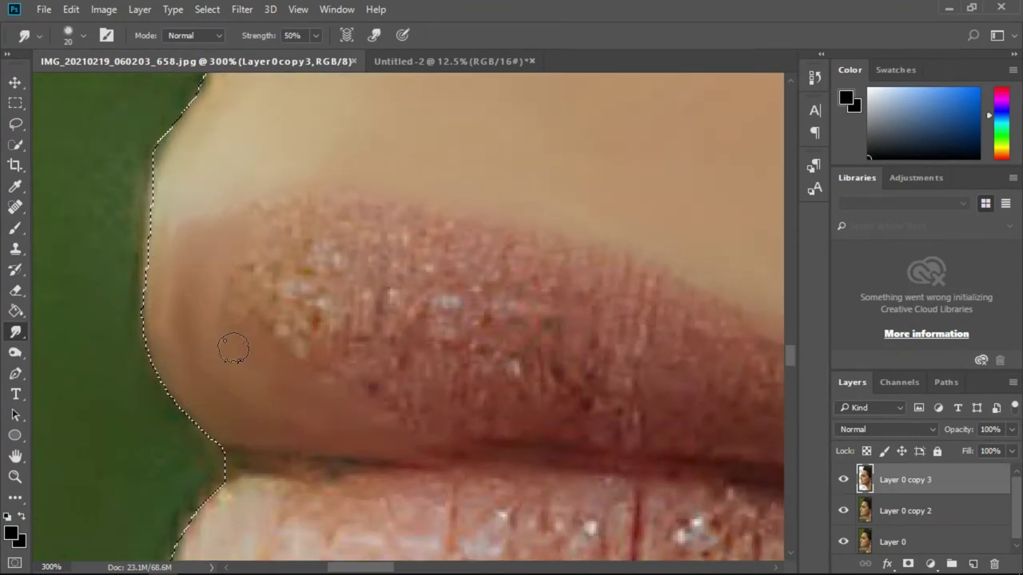
mouse_move(233, 349)
left_mouse_down()
mouse_move(254, 244)
mouse_move(333, 226)
left_mouse_up()
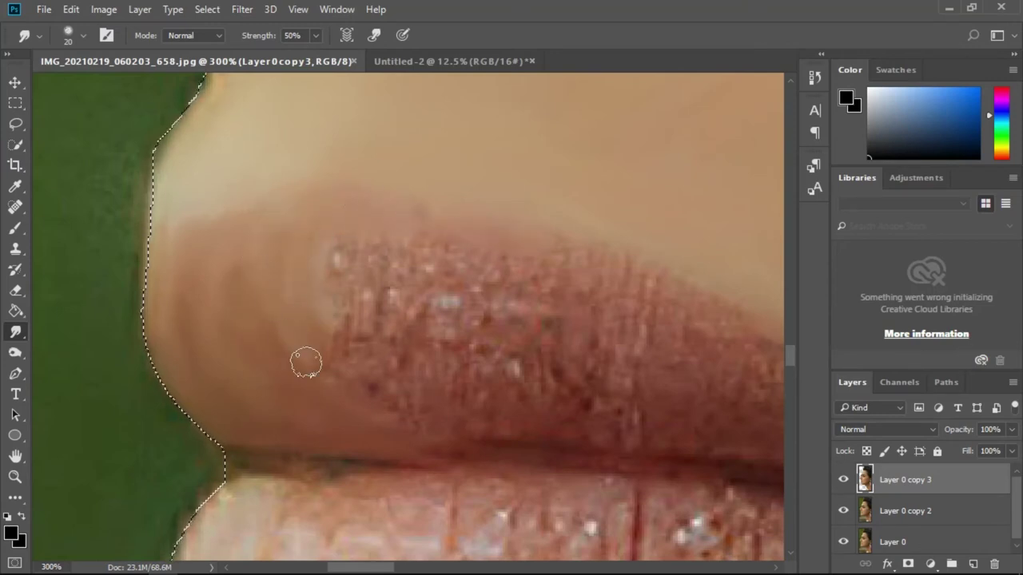
Zoom out to check the whole lips, then keep smudging the upper lip into smooth streaks
key("ctrl+1")
key("ctrl+minus")
key("ctrl+plus")
key("ctrl+plus")
key("ctrl+plus")
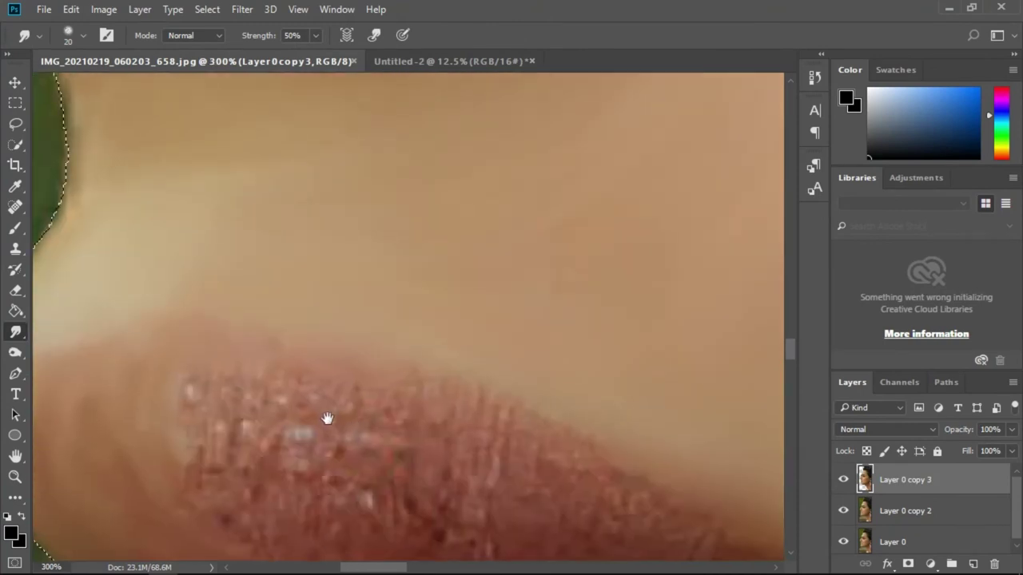
scroll(277, 485, "up", 1)
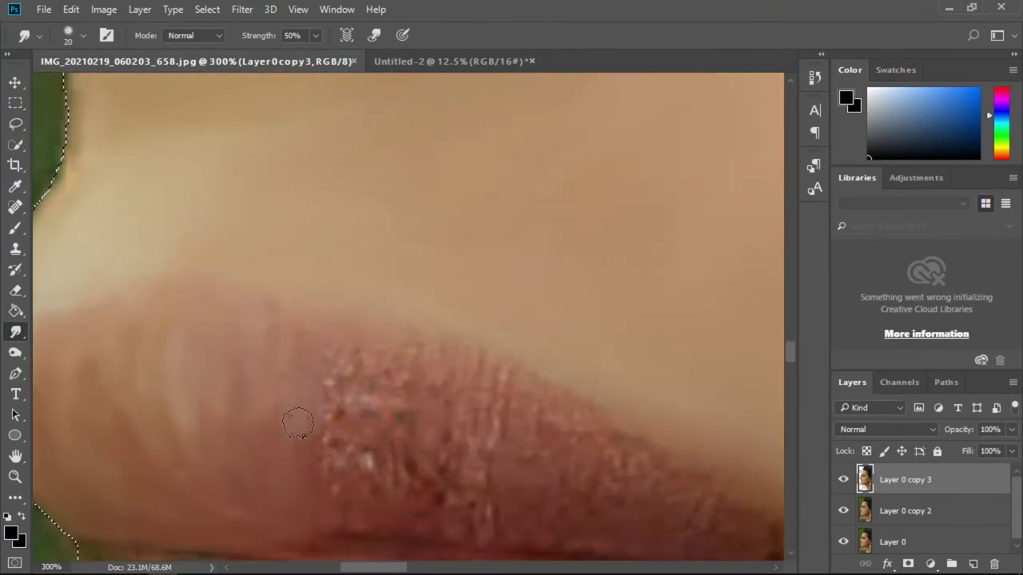
scroll(298, 424, "down", 2)
scroll(223, 442, "right", 2)
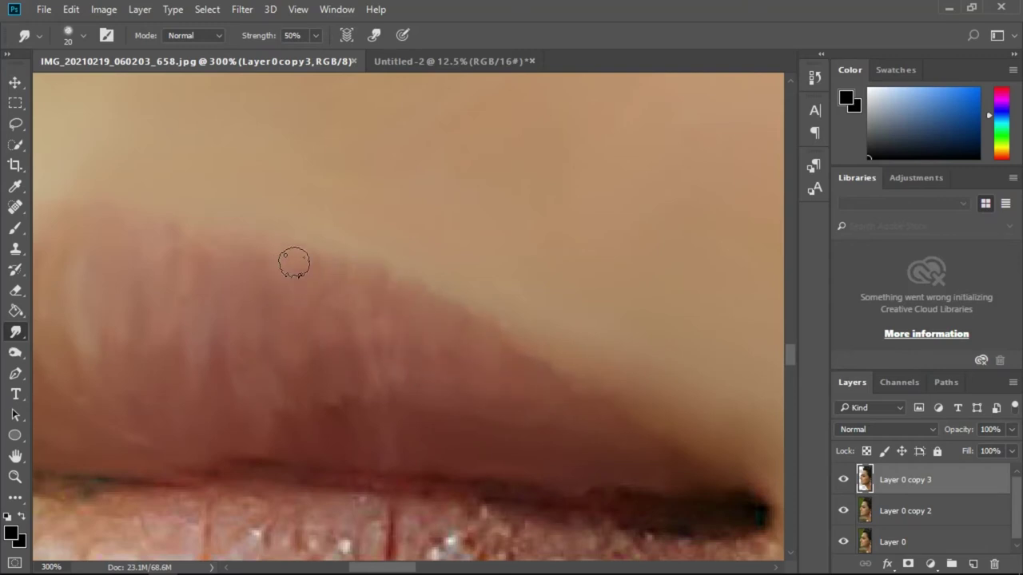
scroll(197, 372, "down", 2)
scroll(197, 372, "left", 3)
scroll(229, 358, "right", 1)
scroll(515, 382, "right", 2)
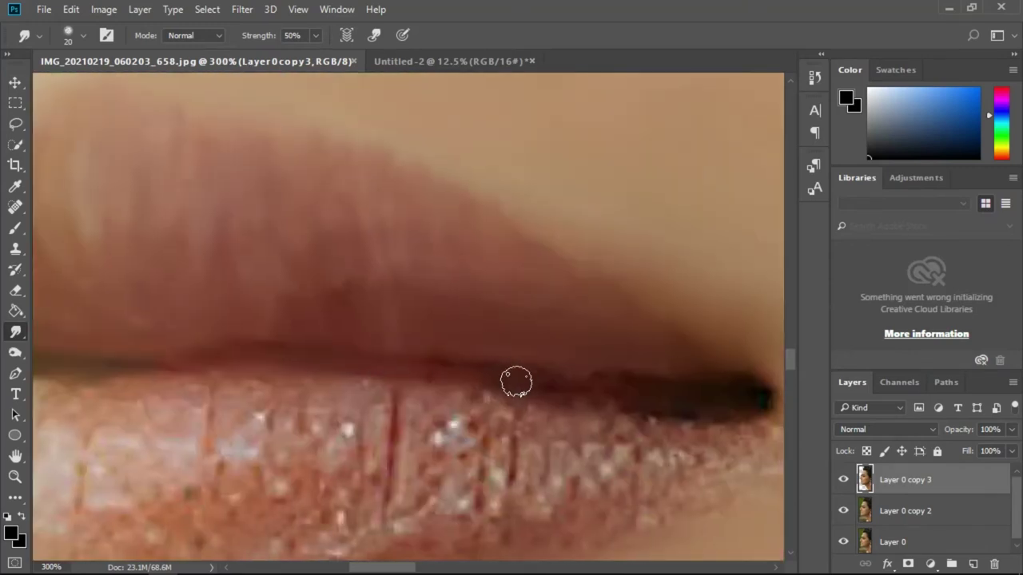
scroll(328, 351, "left", 5)
scroll(328, 351, "down", 1)
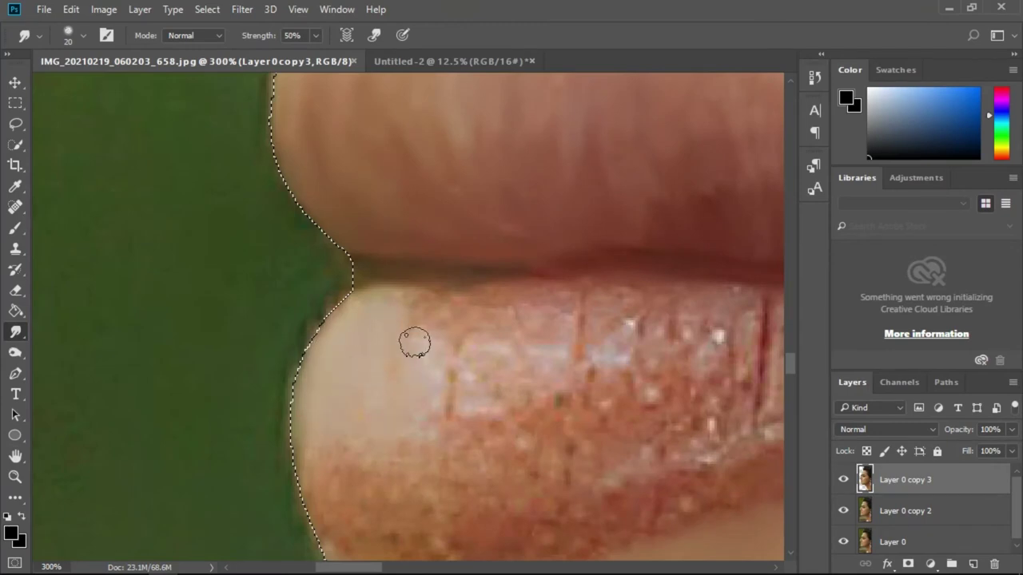
Zoom out to frame the lips and smudge the glitter along the lower lip
key("ctrl+minus")
key("ctrl+minus")
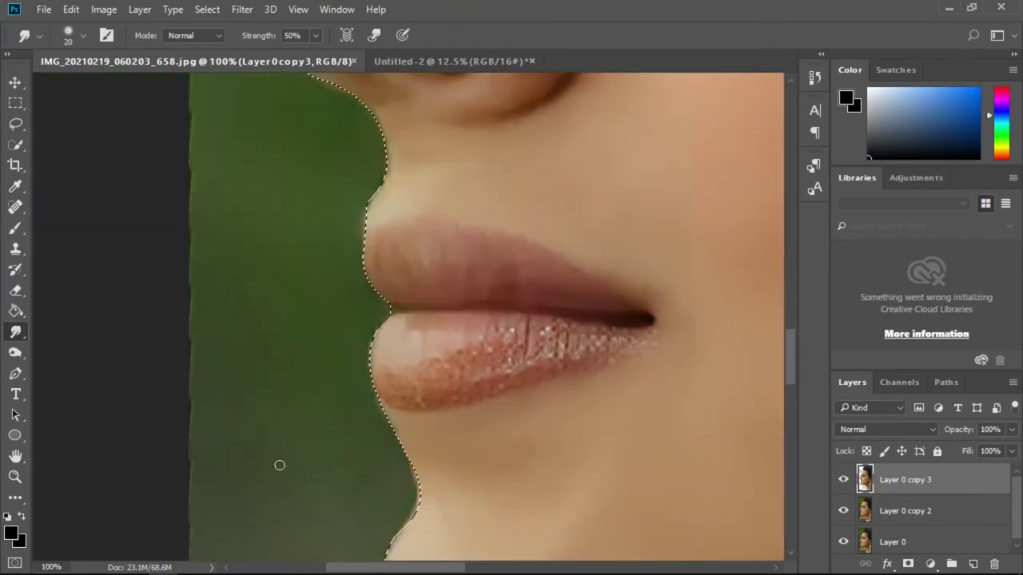
scroll(383, 383, "up", 4)
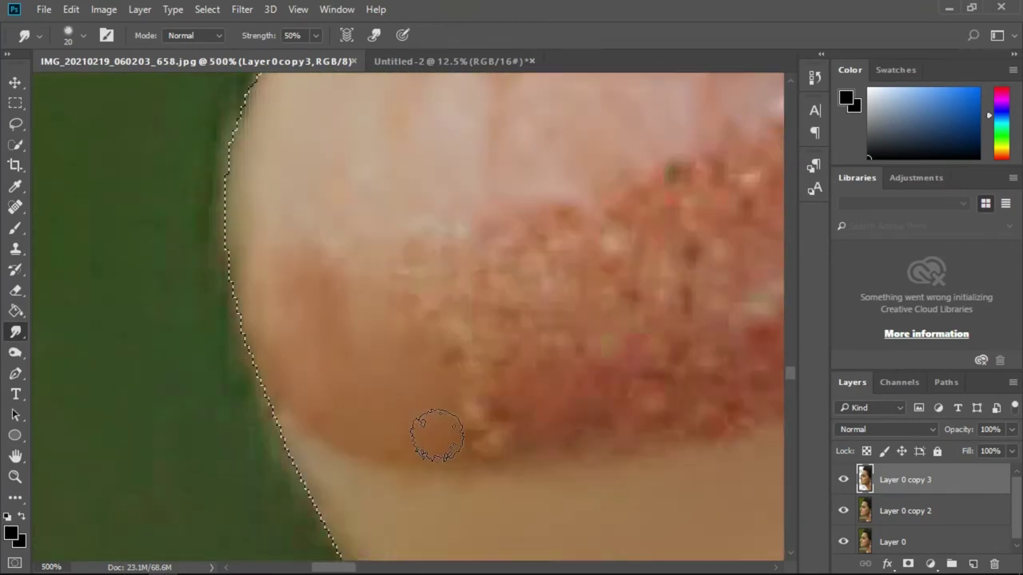
scroll(494, 314, "right", 3)
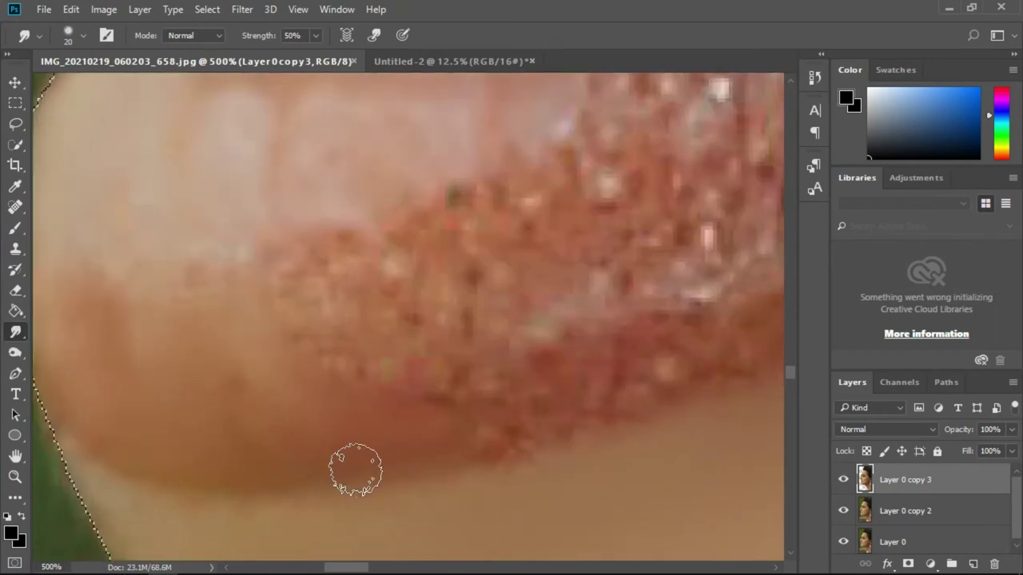
scroll(575, 399, "right", 3)
scroll(436, 413, "down", 2)
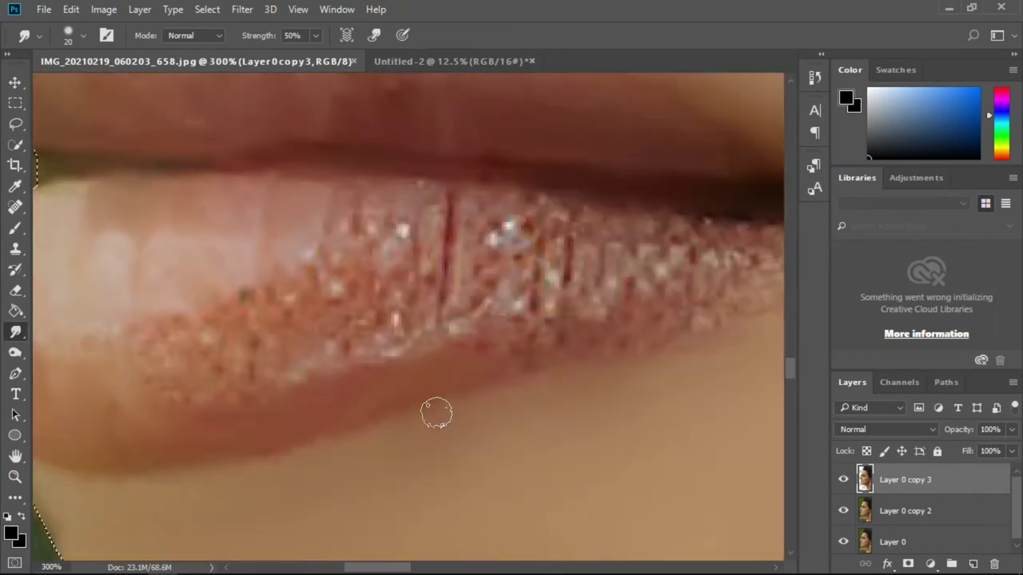
scroll(551, 350, "right", 3)
scroll(504, 382, "up", 1)
scroll(563, 318, "left", 3)
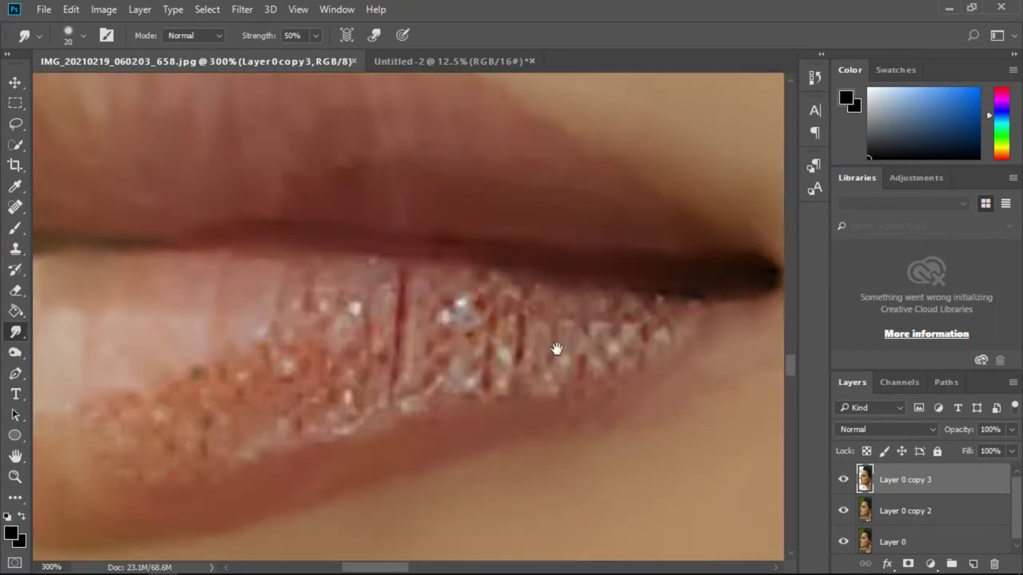
scroll(232, 306, "left", 3)
mouse_move(324, 261)
left_mouse_down()
mouse_move(434, 319)
mouse_move(305, 481)
left_mouse_up()
Smudge the remaining lower-lip glitter toward the lip line with a 20 px brush
scroll(421, 415, "right", 1)
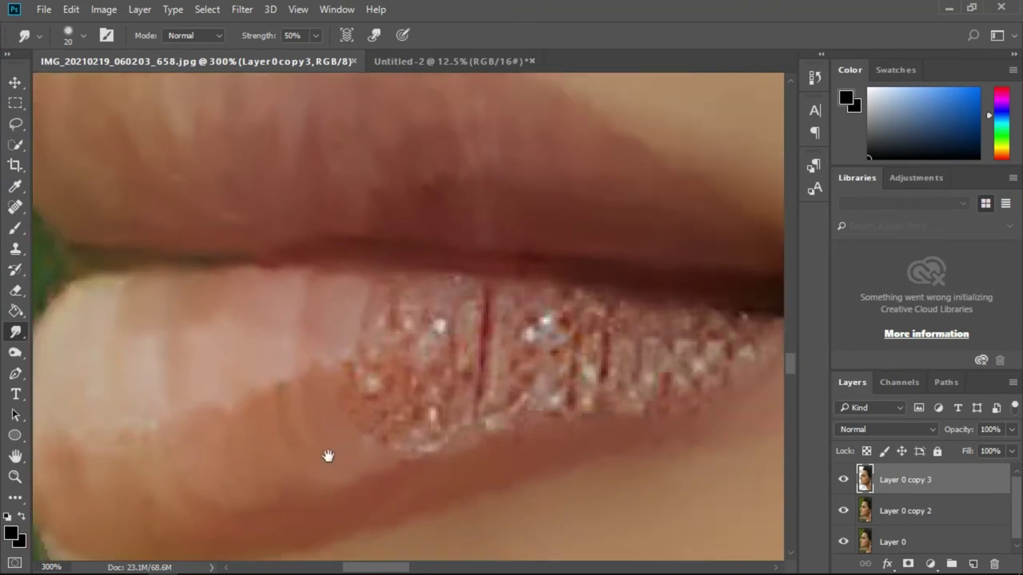
scroll(329, 456, "left", 2)
scroll(237, 392, "right", 3)
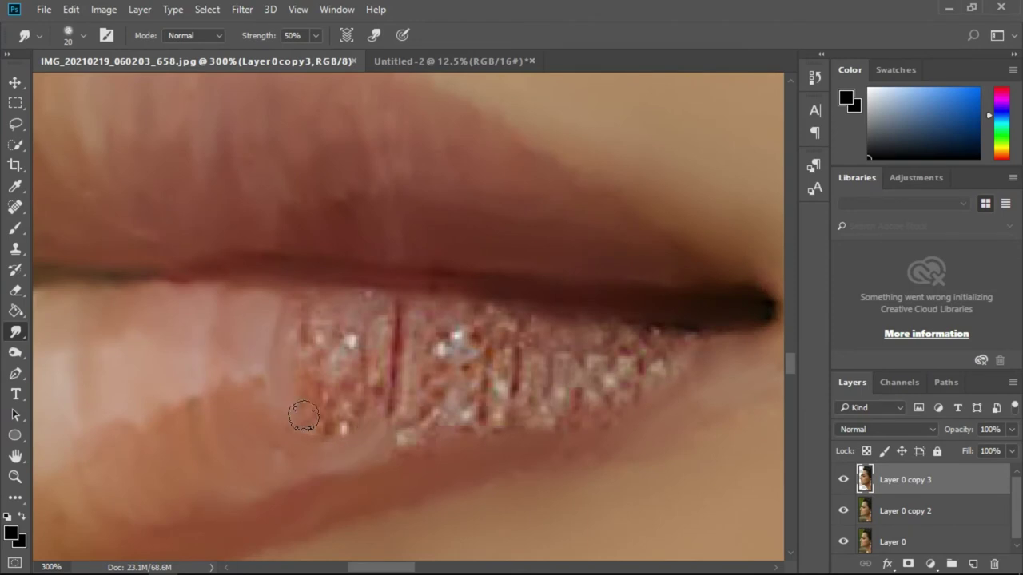
left_click_drag(416, 319, 466, 363)
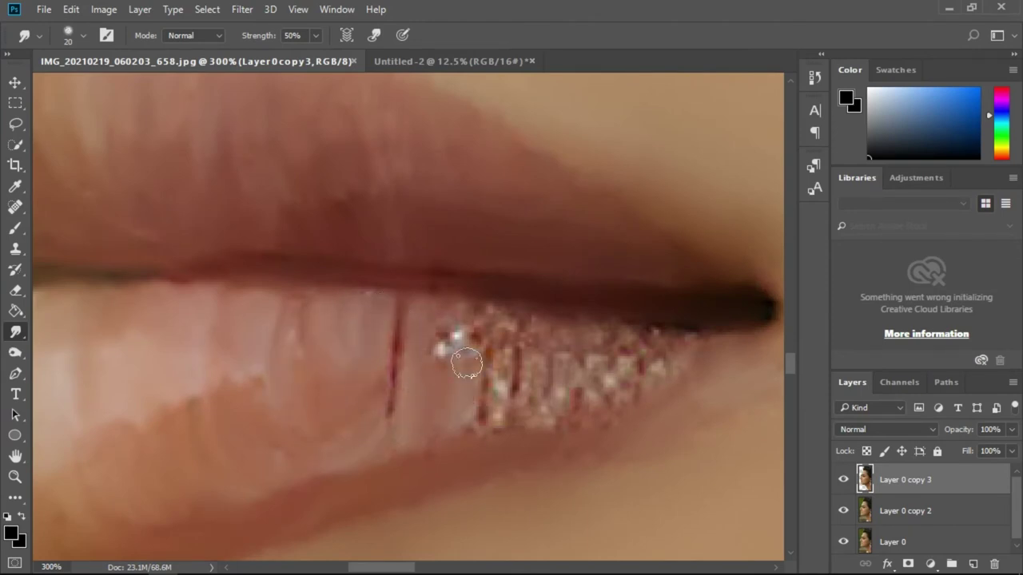
key("bracketright")
key("bracketright")
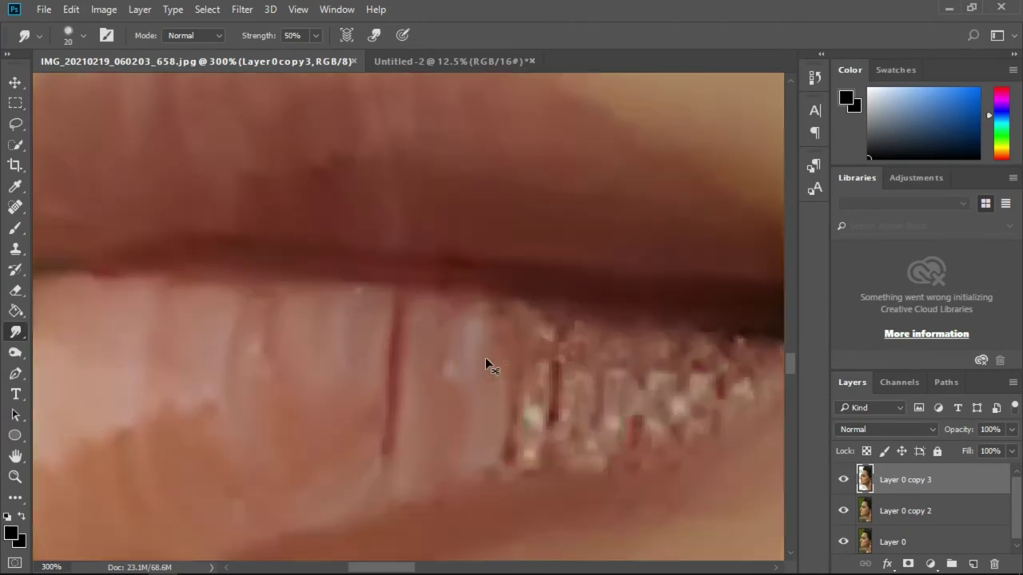
scroll(485, 357, "up", 2)
mouse_move(328, 466)
left_mouse_down()
mouse_move(516, 384)
mouse_move(626, 320)
mouse_move(555, 306)
mouse_move(484, 319)
mouse_move(365, 404)
left_mouse_up()
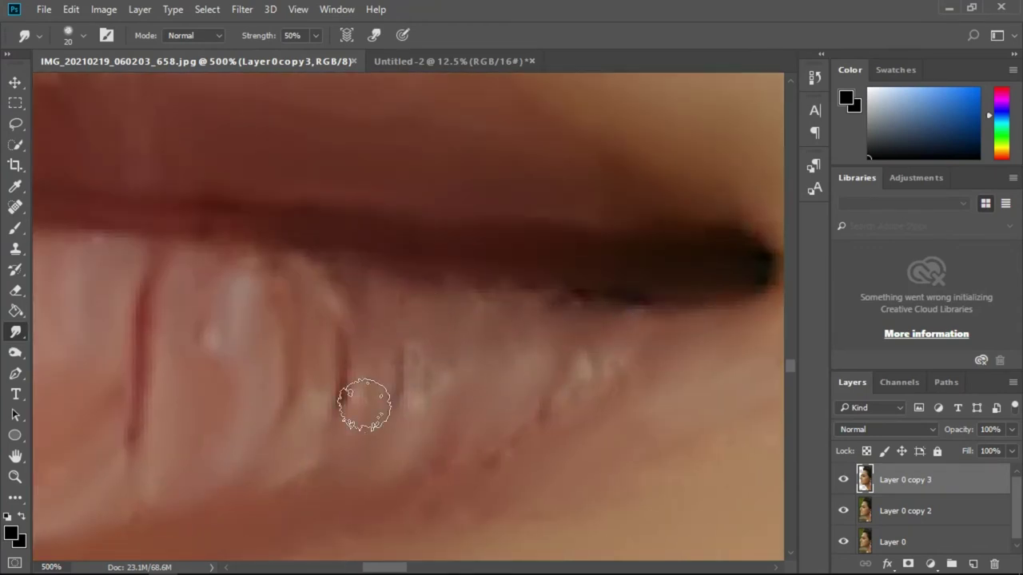
scroll(224, 388, "down", 6)
scroll(221, 387, "down", 2)
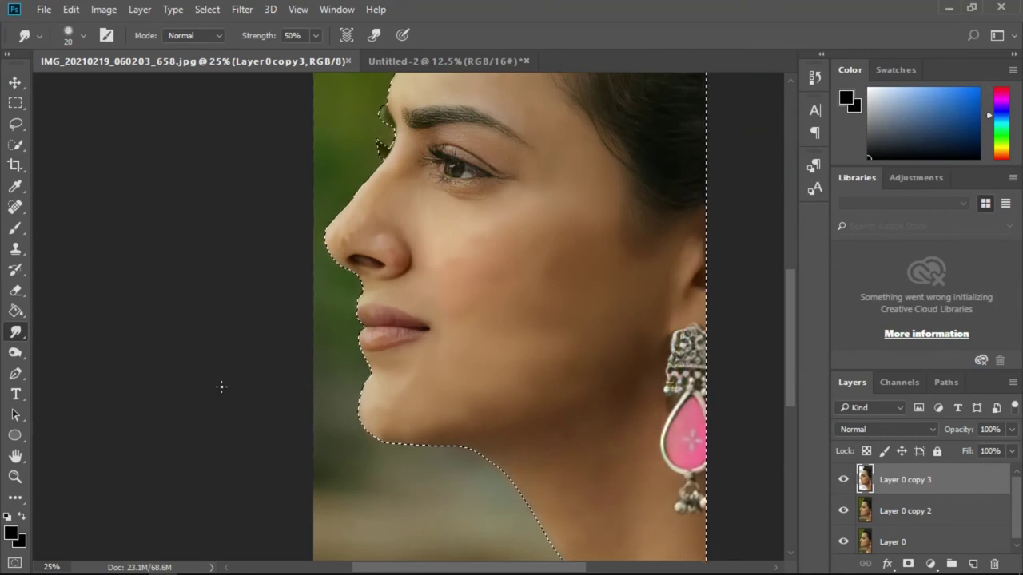
key("bracketright")
key("bracketright")
key("bracketright")
scroll(207, 402, "up", 1)
scroll(392, 388, "up", 1)
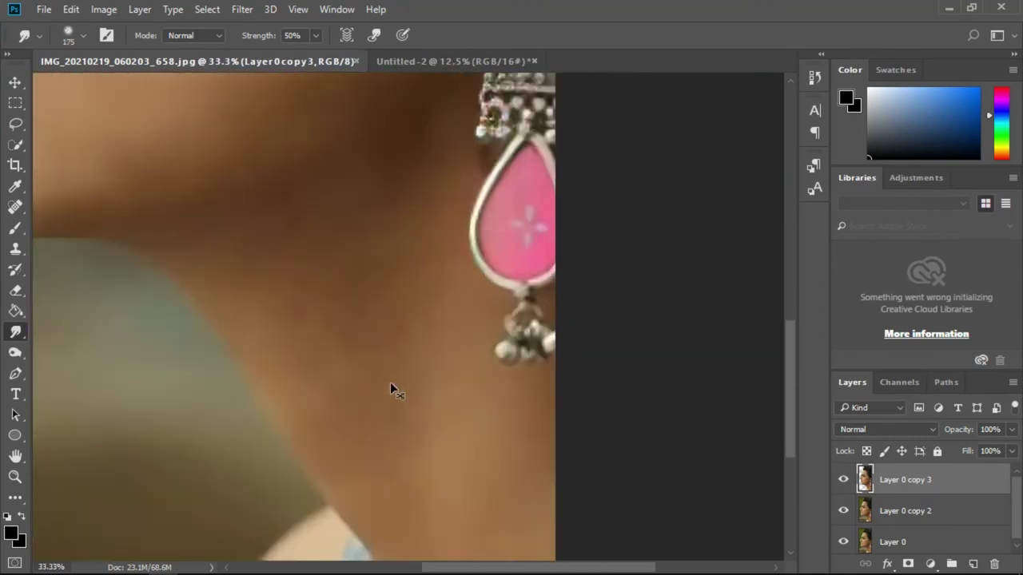
scroll(220, 258, "left", 2)
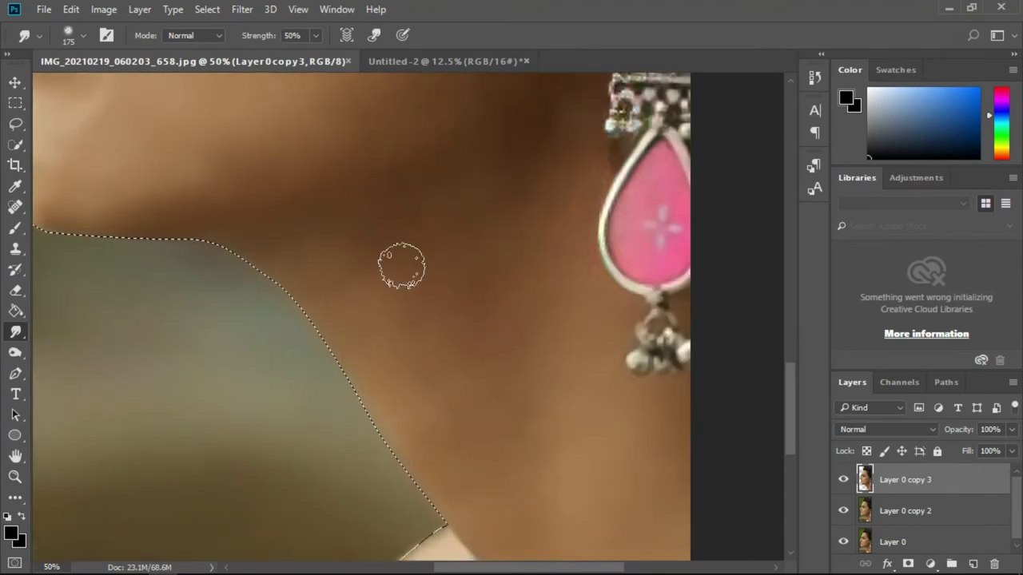
scroll(479, 289, "up", 3)
scroll(559, 264, "down", 2)
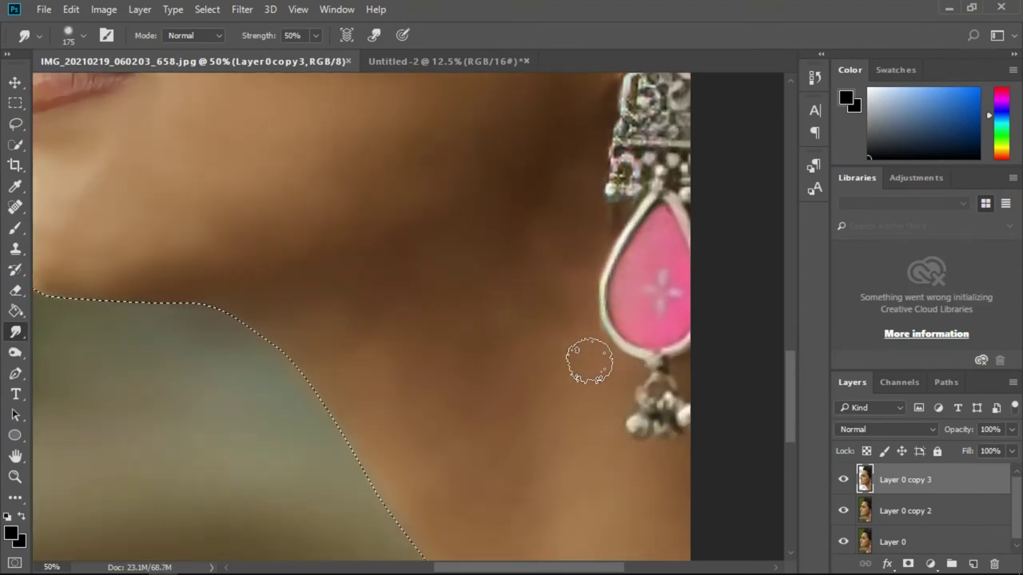
scroll(376, 336, "down", 2)
scroll(352, 329, "down", 2)
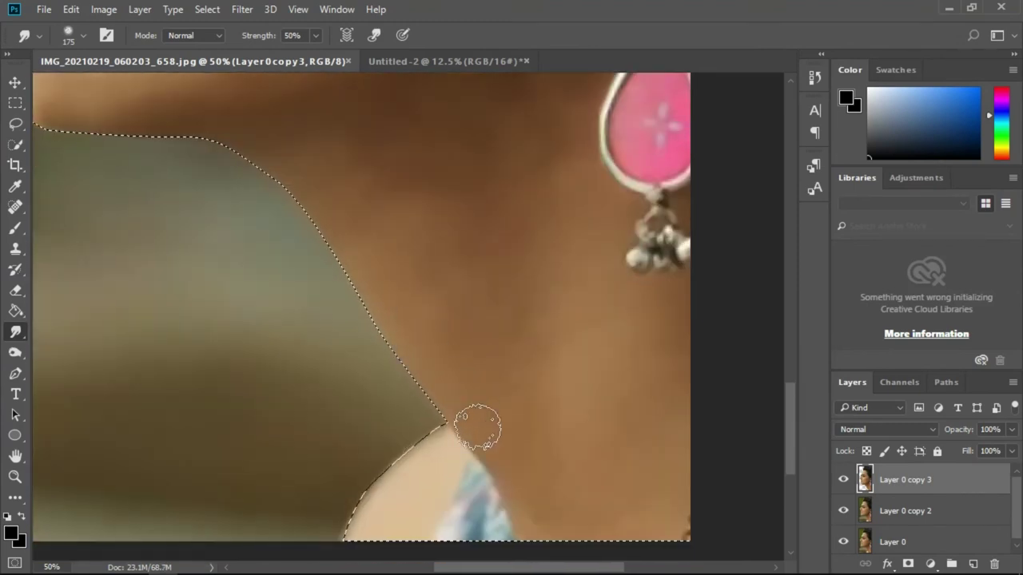
scroll(519, 479, "up", 4)
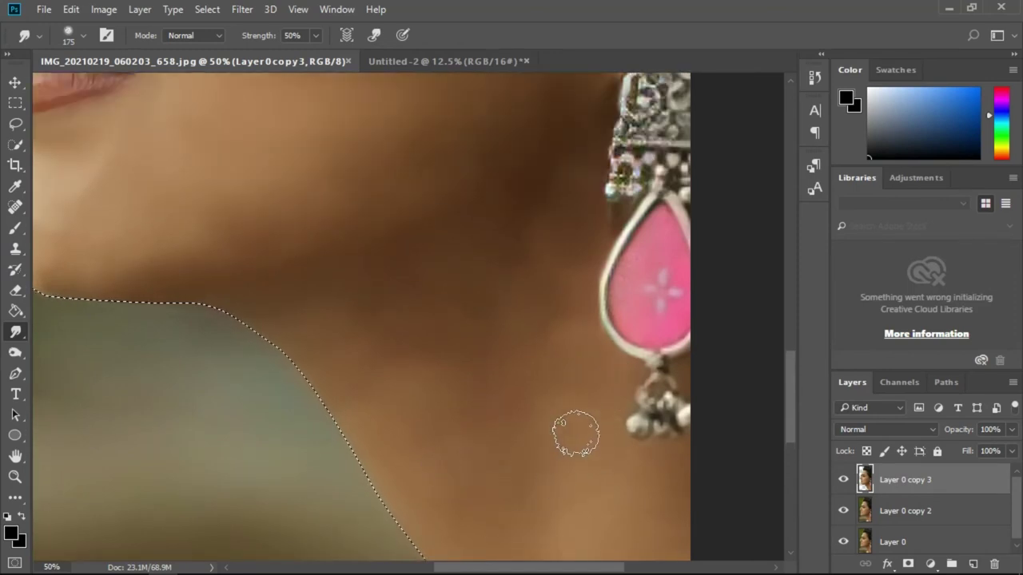
scroll(615, 419, "down", 3)
scroll(664, 416, "down", 3)
scroll(563, 439, "up", 2)
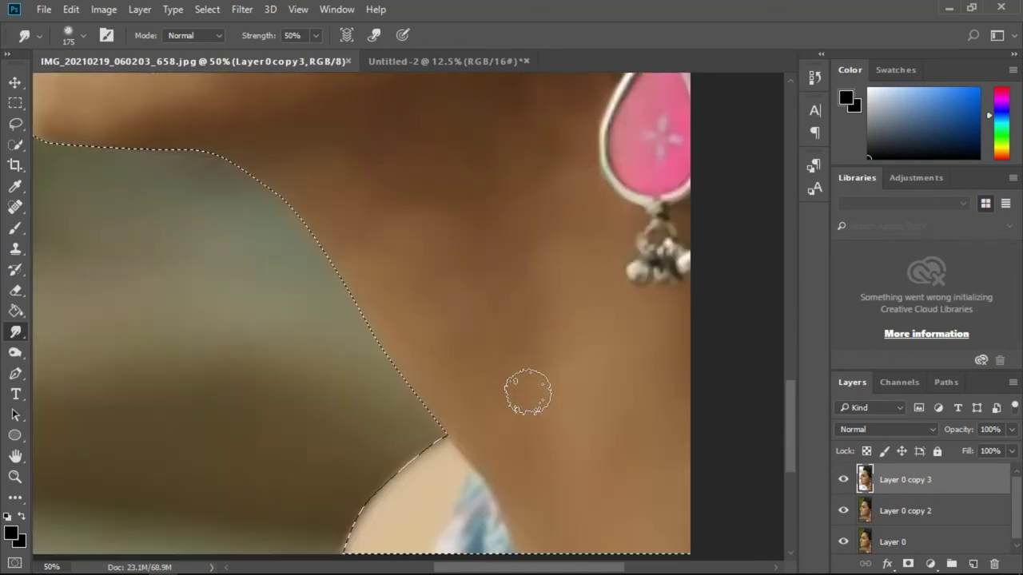
scroll(515, 372, "up", 2)
scroll(663, 359, "up", 1)
key("bracketleft")
key("bracketleft")
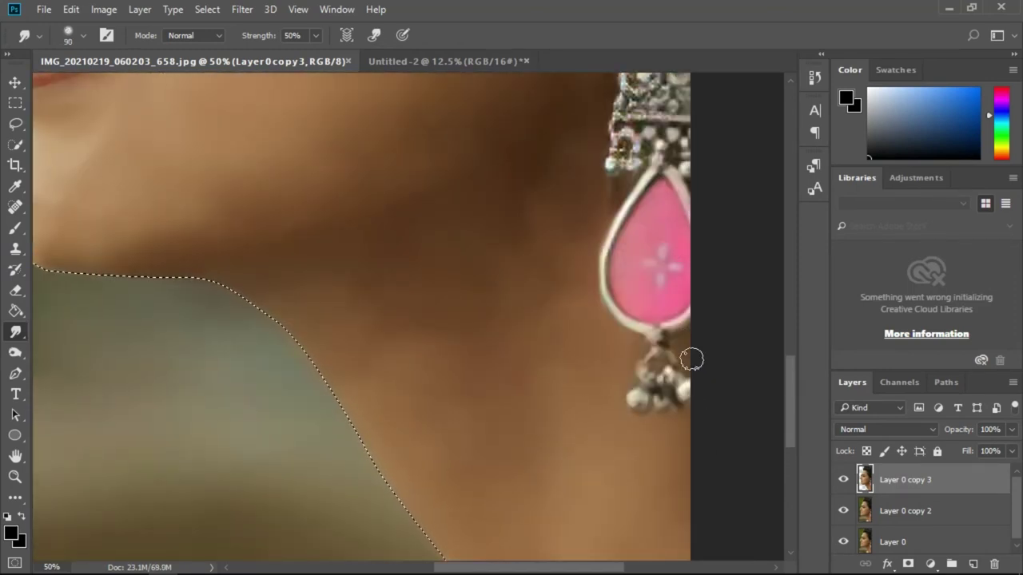
scroll(219, 365, "down", 1, "alt")
scroll(219, 368, "down", 2, "alt")
scroll(219, 369, "down", 1, "alt")
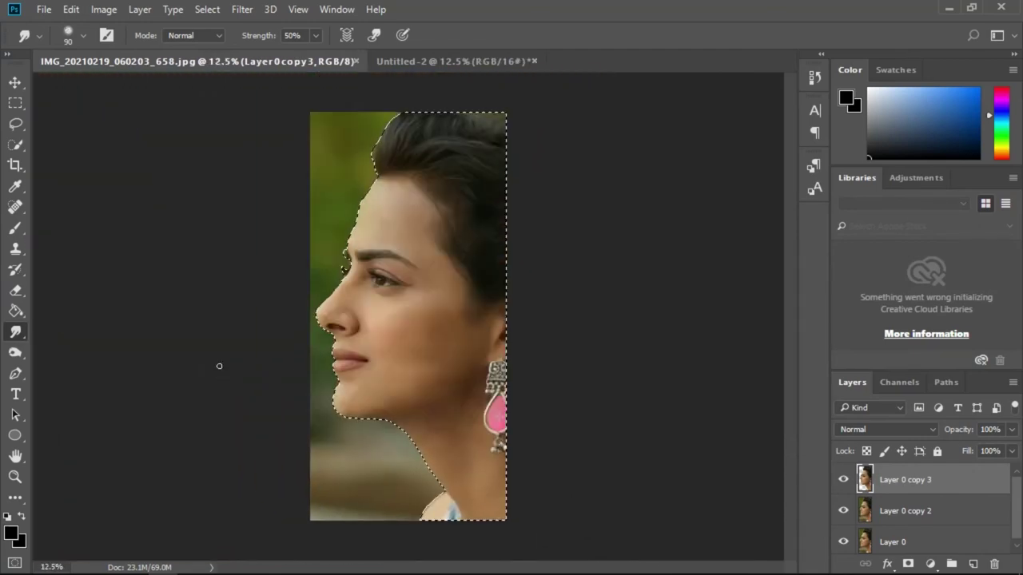
scroll(218, 365, "up", 2, "alt")
scroll(218, 365, "up", 5, "alt")
scroll(212, 372, "up", 2)
Shrink the Smudge brush to 35 px and smooth the skin along and below the lower eyelid
key("bracketleft")
key("bracketleft")
key("bracketleft")
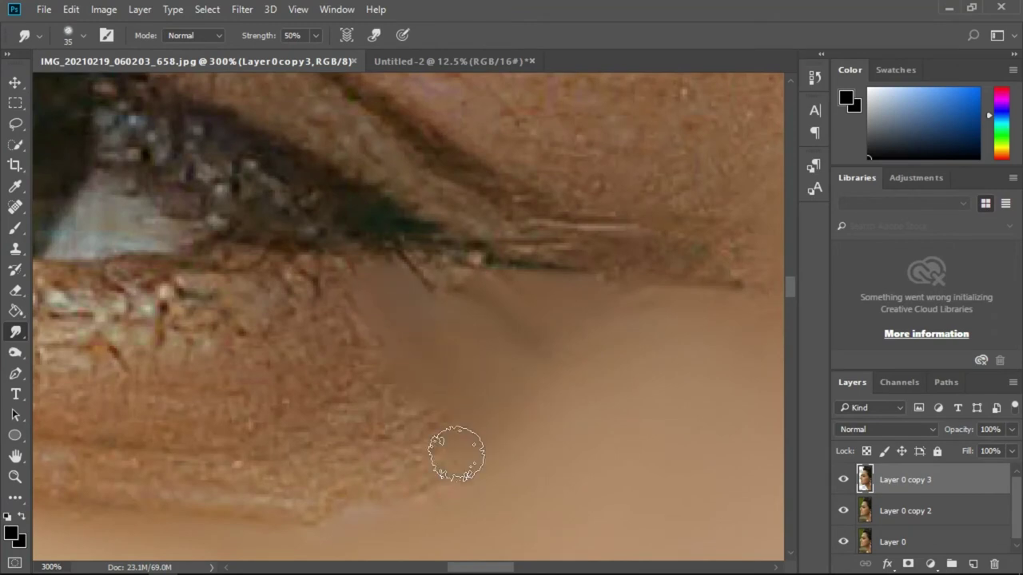
scroll(471, 431, "left", 5)
scroll(525, 457, "right", 4)
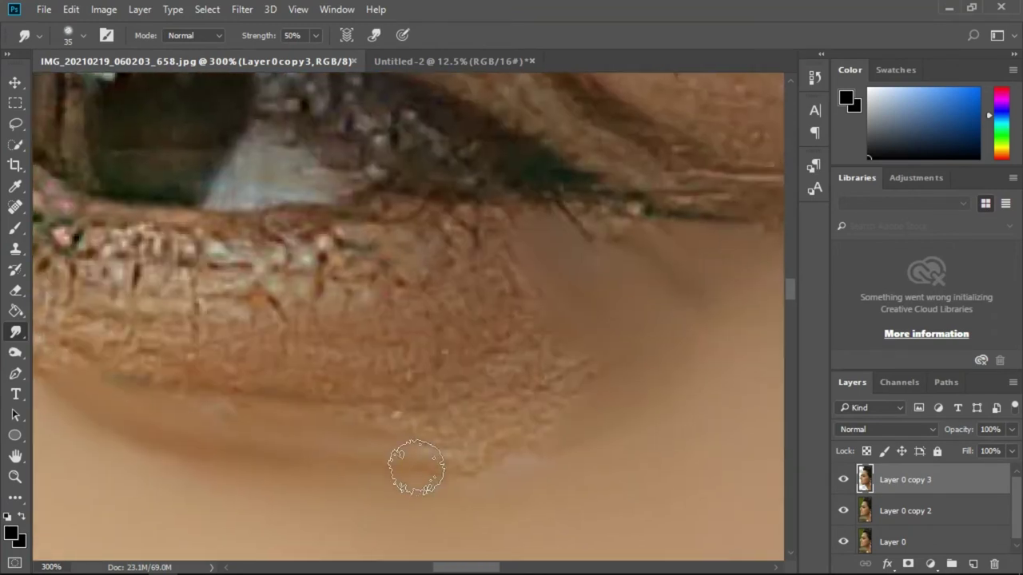
left_click_drag(577, 394, 400, 404)
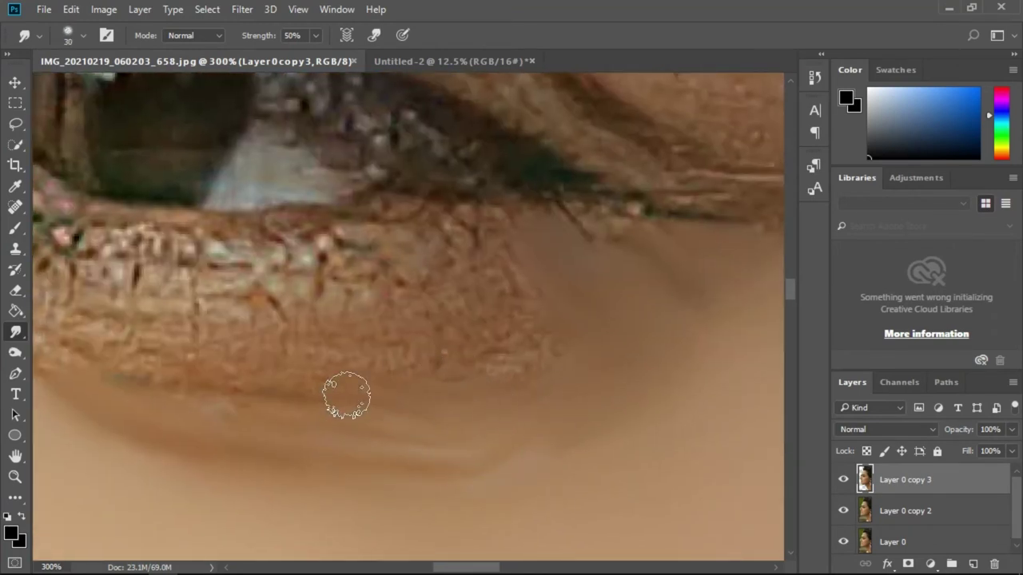
scroll(346, 395, "left", 4)
left_click_drag(245, 381, 373, 520)
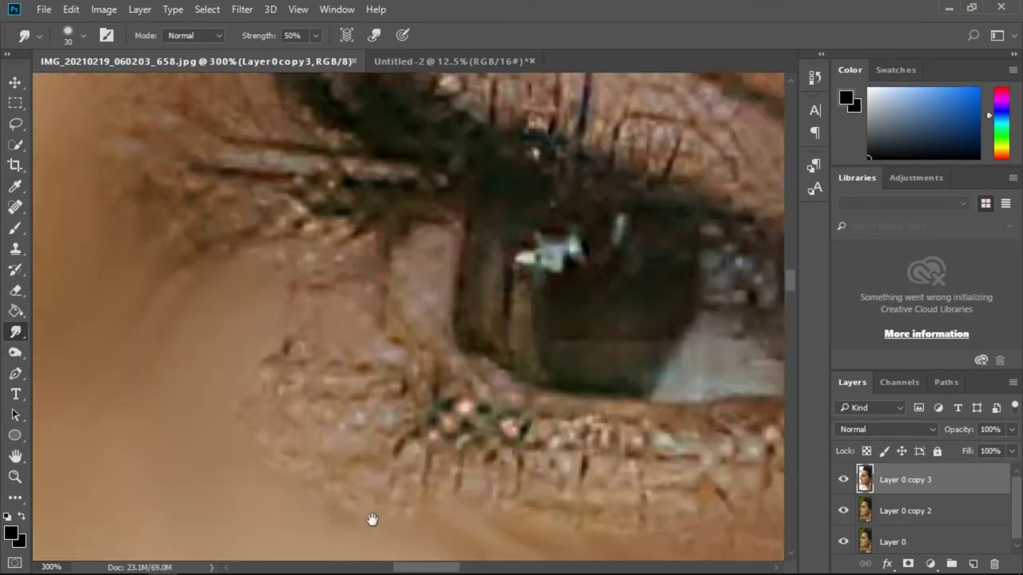
mouse_move(308, 498)
left_mouse_down()
mouse_move(280, 370)
mouse_move(354, 415)
mouse_move(421, 501)
left_mouse_up()
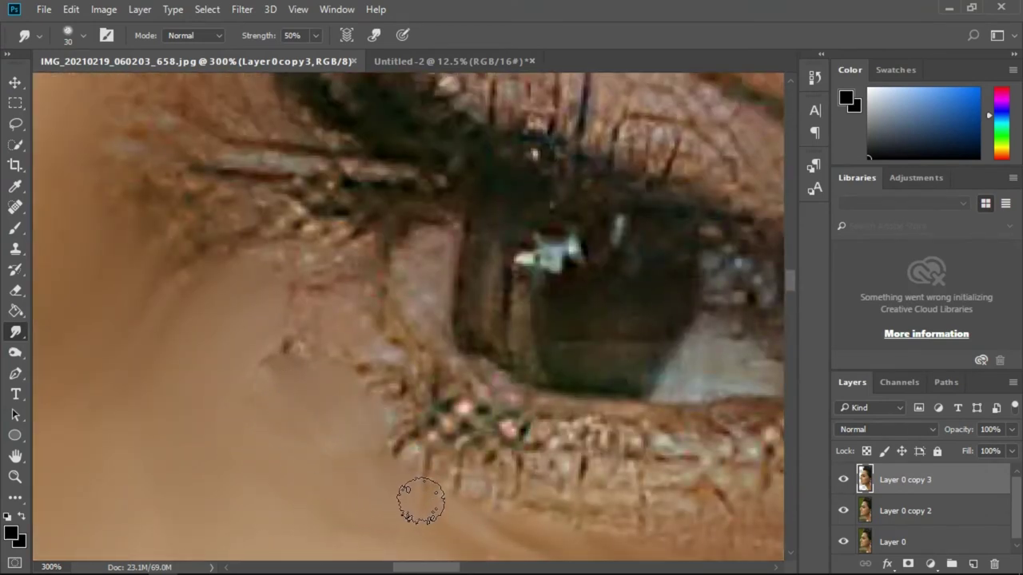
Centre the eye and brow profile in view and make the smudge brush much smaller
scroll(304, 388, "up", 2)
scroll(175, 304, "up", 2)
scroll(123, 278, "up", 2)
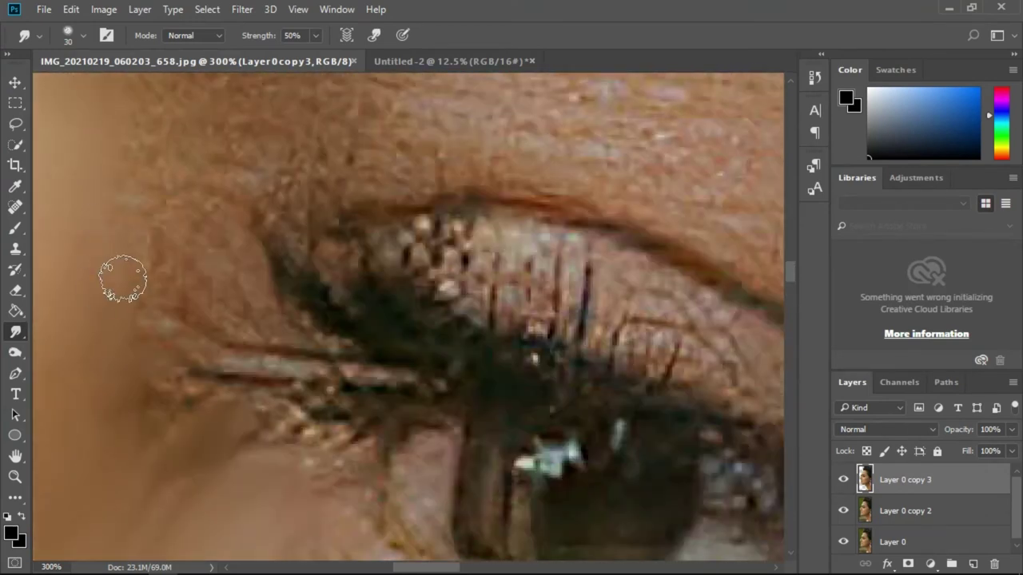
scroll(288, 391, "down", 3)
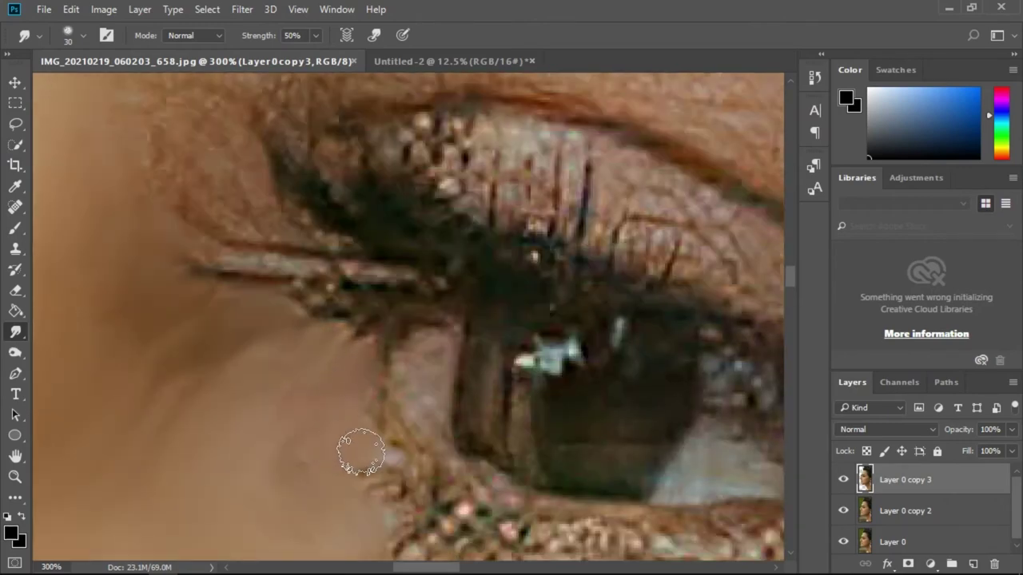
scroll(336, 471, "down", 3)
scroll(473, 507, "down", 3)
scroll(551, 431, "down", 3)
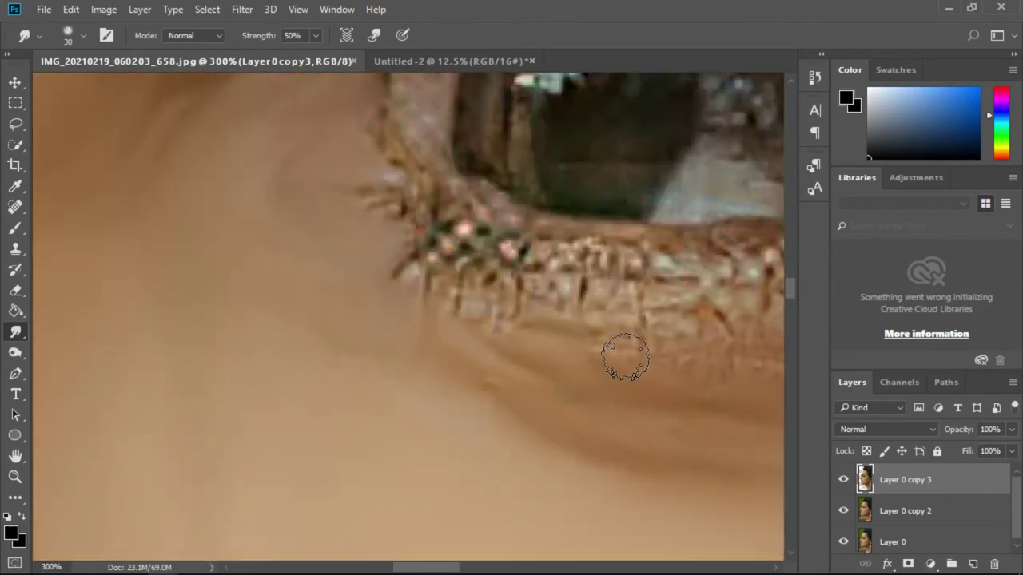
left_click_drag(626, 357, 289, 444)
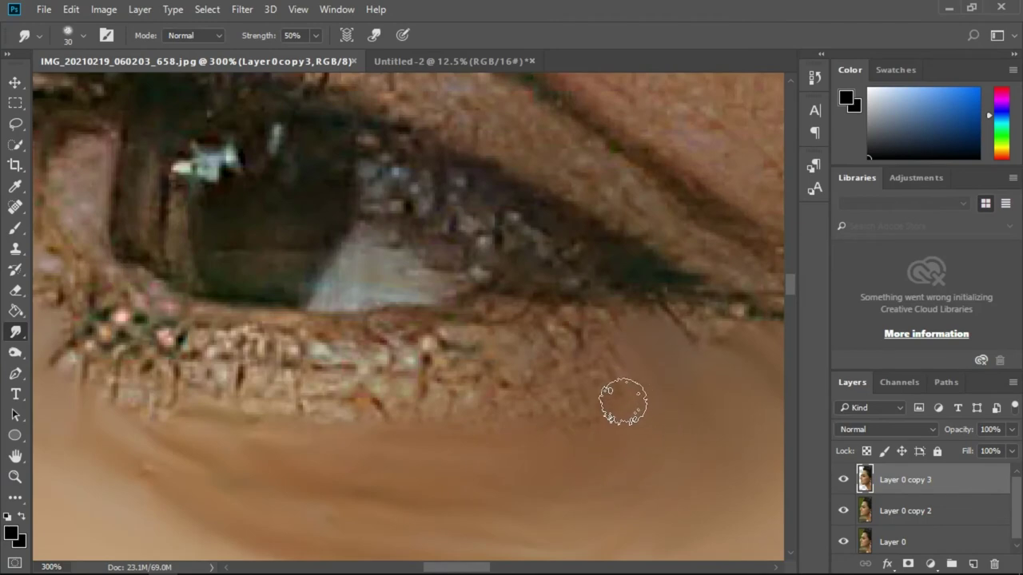
scroll(540, 416, "down", 2)
scroll(479, 419, "down", 2)
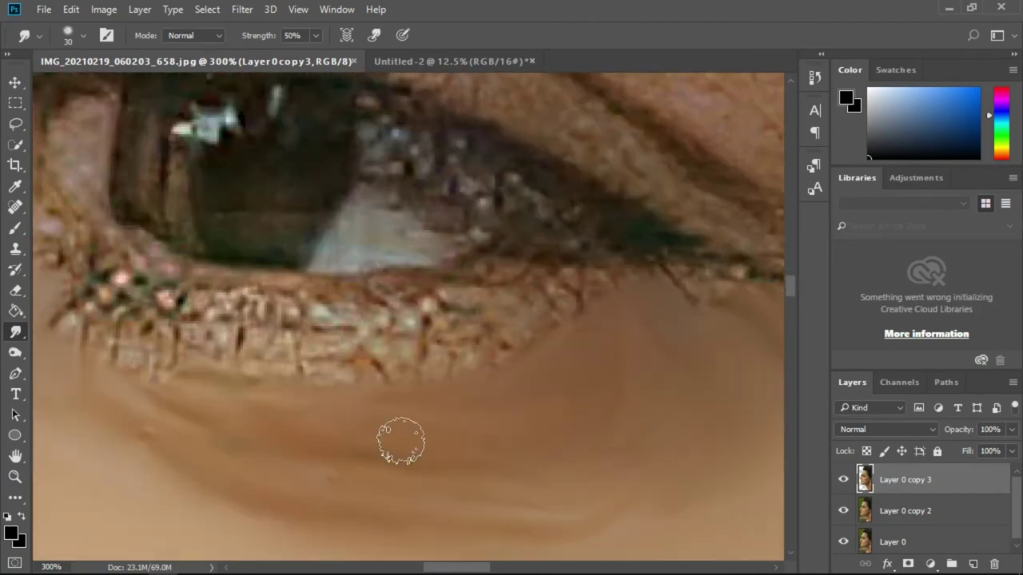
scroll(391, 443, "down", 3)
scroll(379, 444, "down", 1)
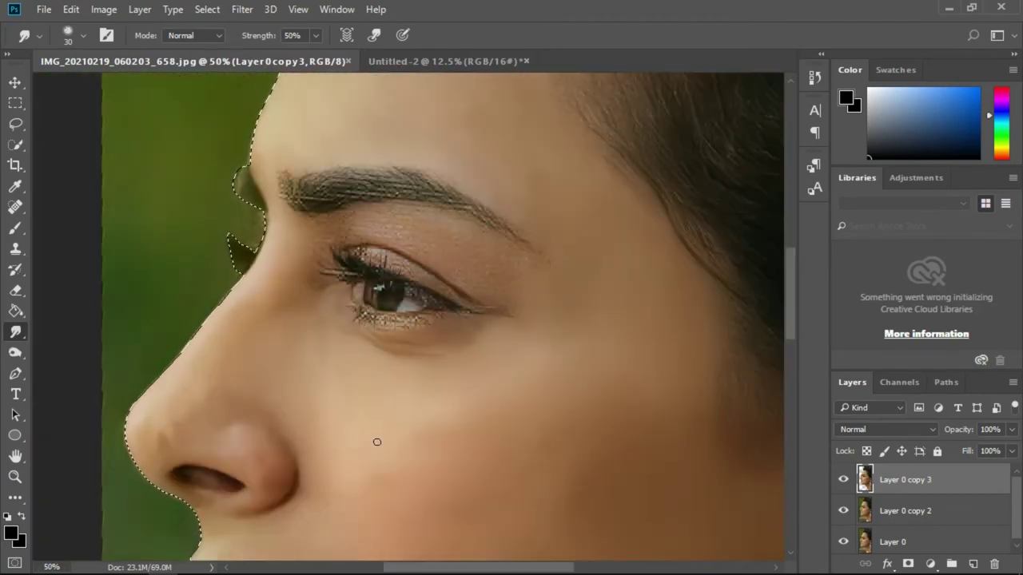
scroll(378, 441, "up", 5)
scroll(411, 304, "up", 3)
scroll(407, 315, "left", 10)
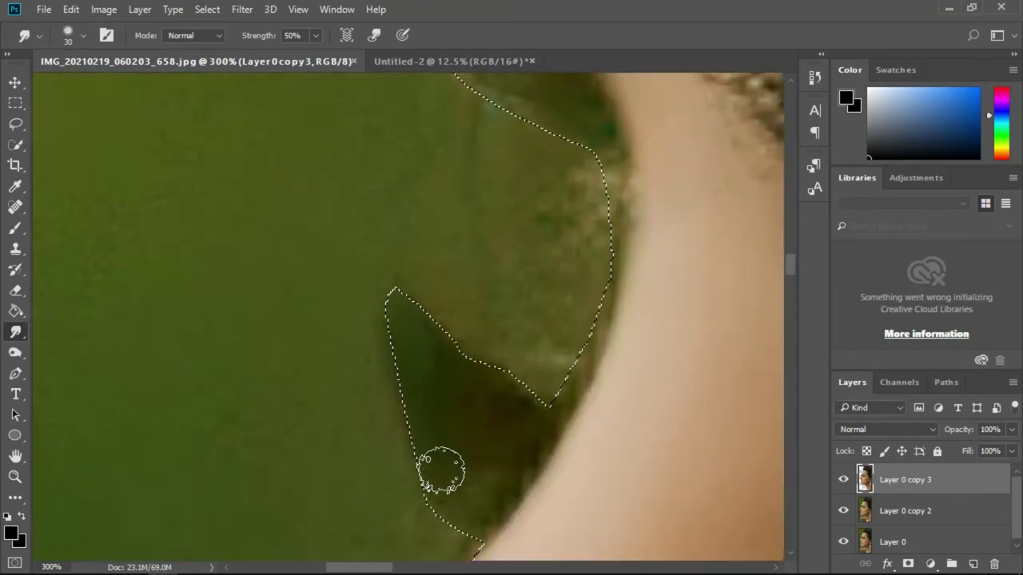
scroll(415, 483, "up", 5)
scroll(352, 488, "right", 5)
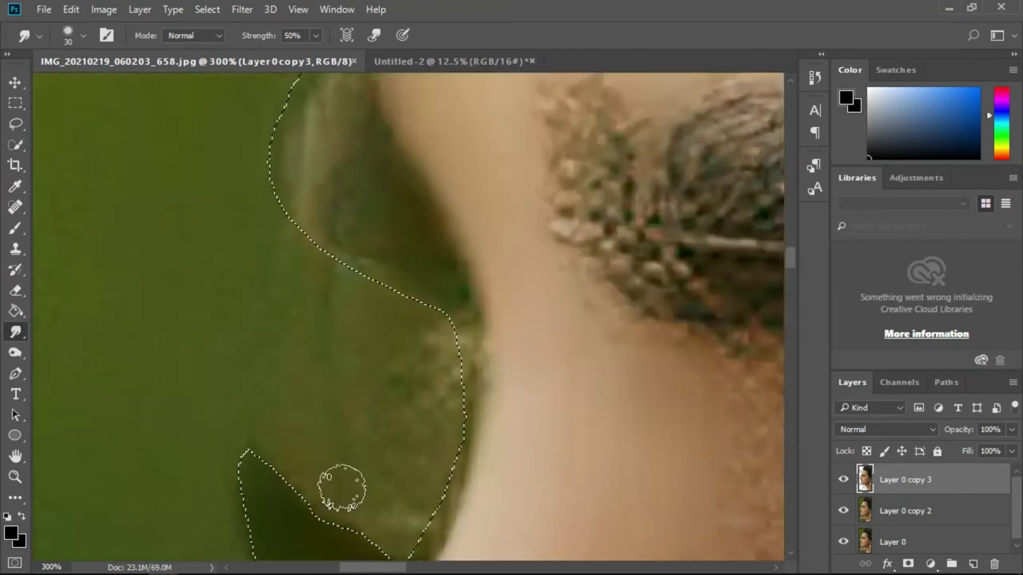
scroll(342, 487, "down", 5)
scroll(342, 487, "left", 3)
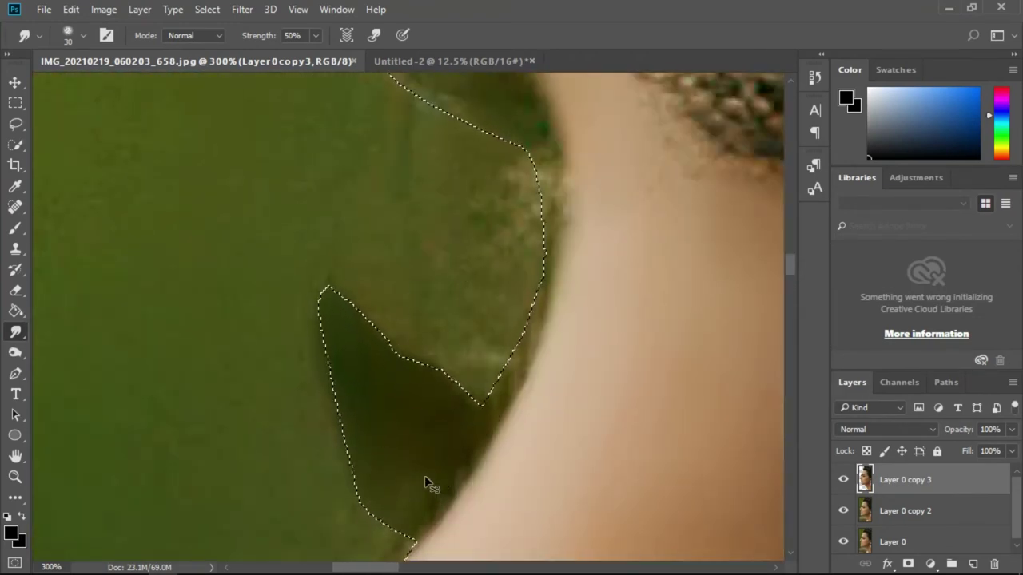
scroll(426, 483, "up", 1)
scroll(426, 483, "down", 2)
key("bracketleft")
key("bracketleft")
key("bracketleft")
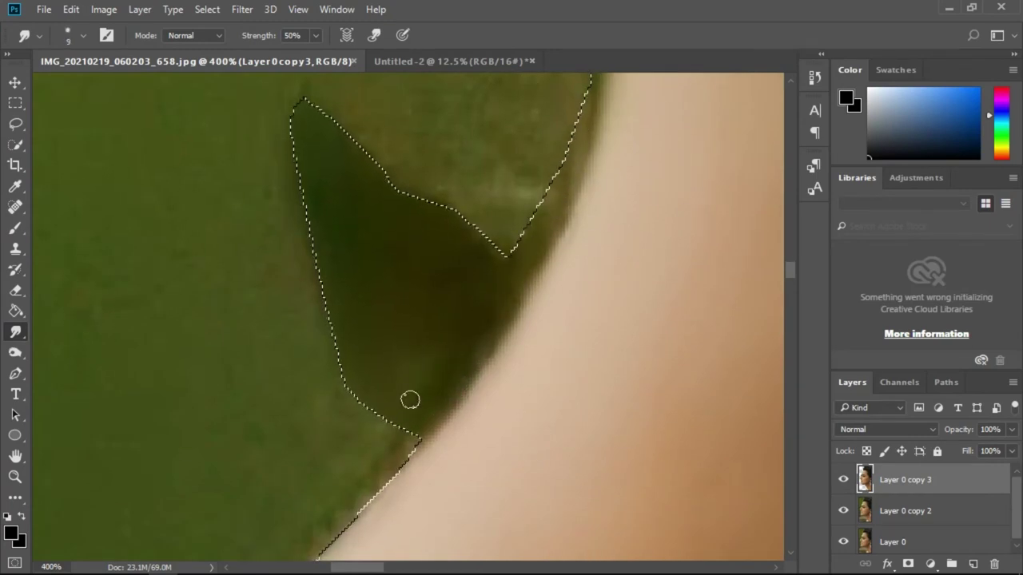
scroll(418, 399, "down", 5)
scroll(417, 411, "up", 4)
scroll(380, 130, "down", 4)
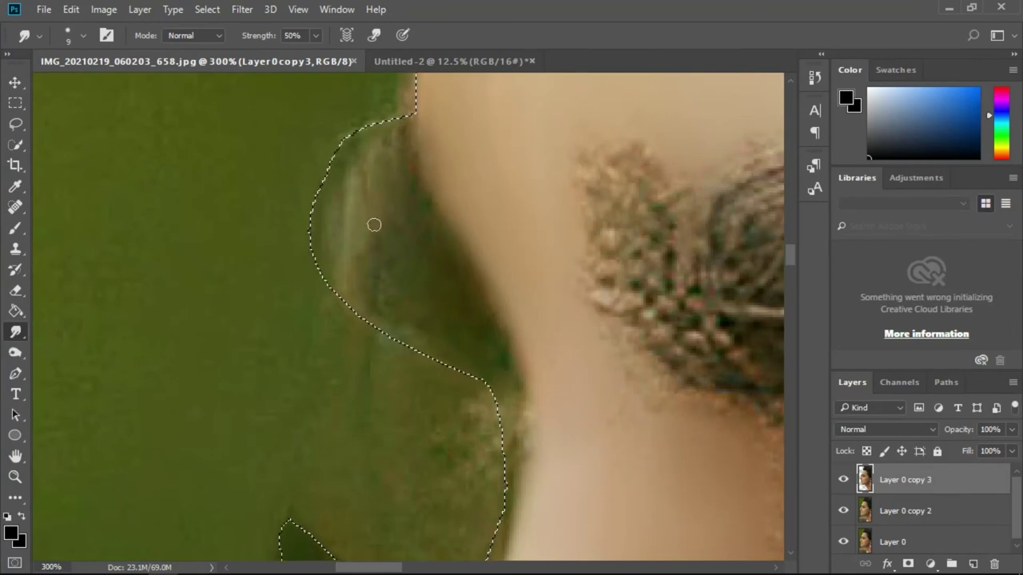
scroll(512, 286, "down", 1)
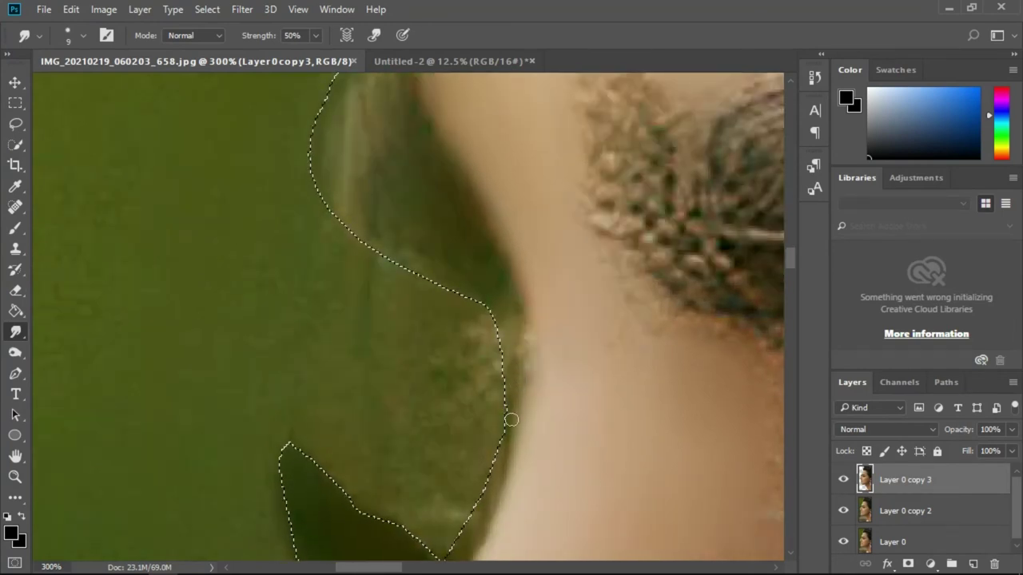
scroll(513, 360, "right", 2)
scroll(513, 359, "up", 1)
Enlarge the brush slightly and smudge the eyebrow's front end soft
key("bracketright")
key("bracketright")
key("bracketright")
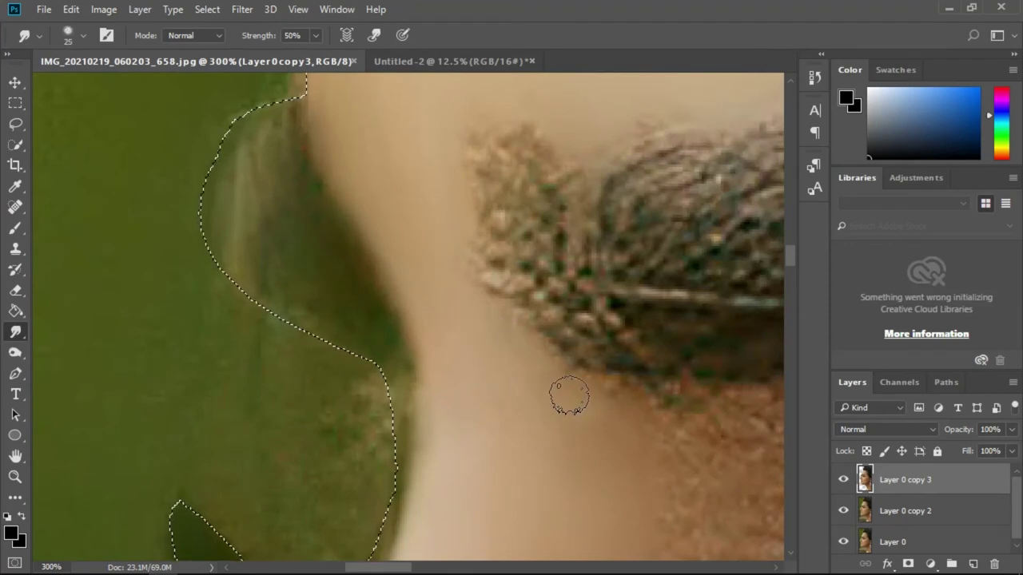
scroll(473, 264, "up", 2)
mouse_move(603, 432)
left_mouse_down()
mouse_move(489, 312)
mouse_move(487, 214)
left_mouse_up()
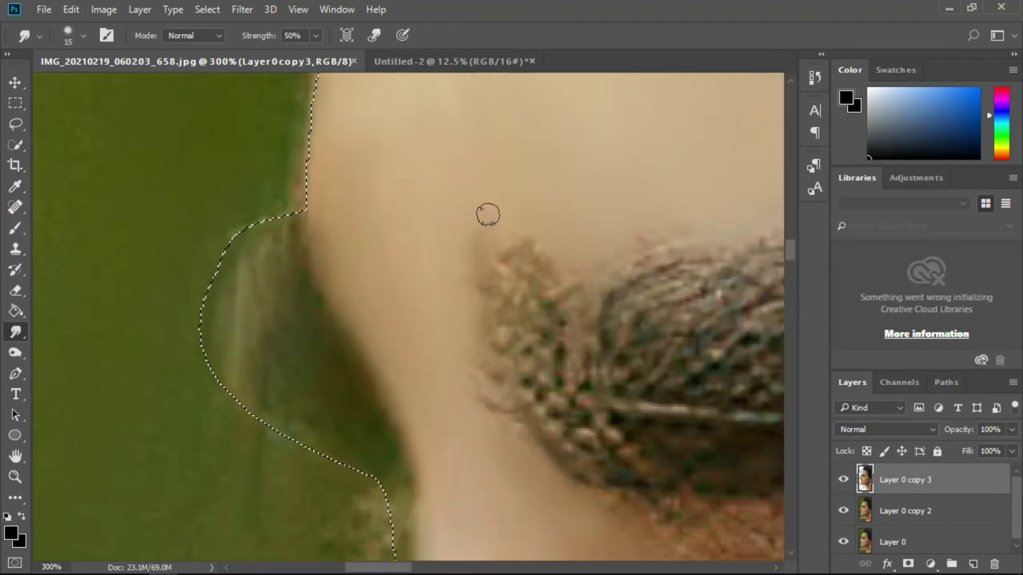
left_click_drag(582, 462, 566, 376)
scroll(567, 336, "right", 4)
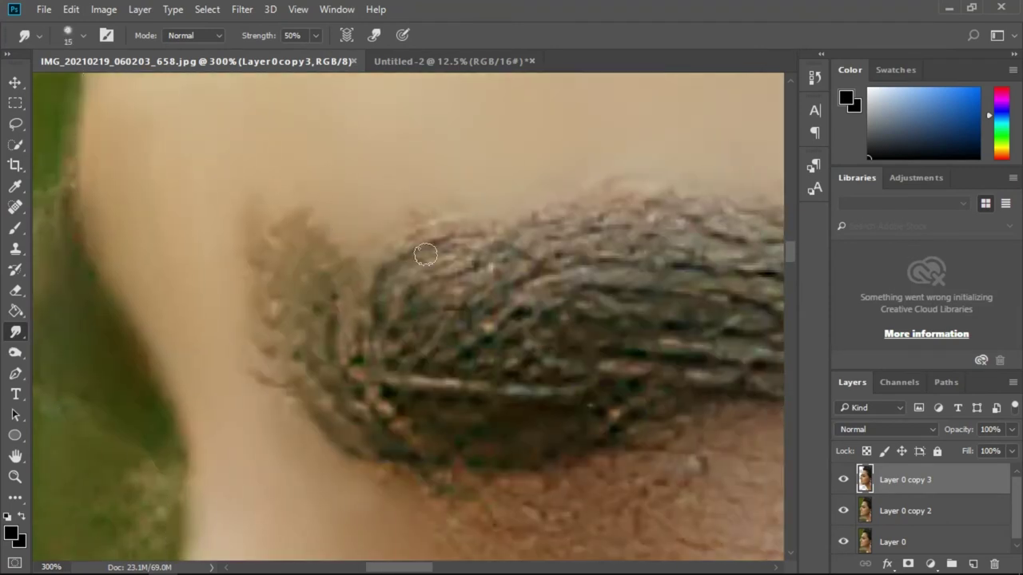
left_click_drag(388, 290, 424, 268)
Smooth the skin texture just below the eyebrow with long Smudge strokes
scroll(562, 266, "down", 5)
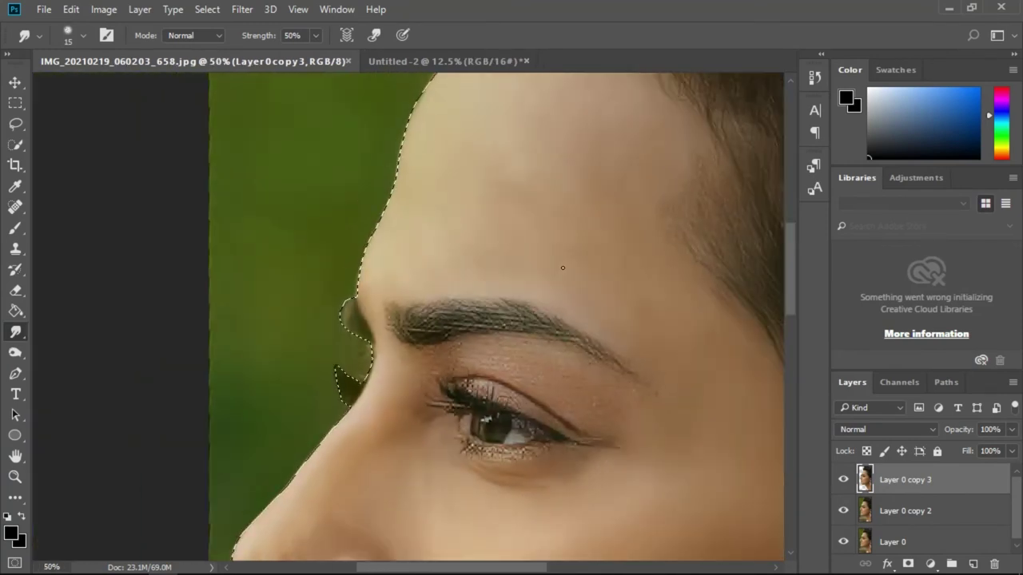
scroll(468, 234, "up", 5)
scroll(375, 160, "down", 1)
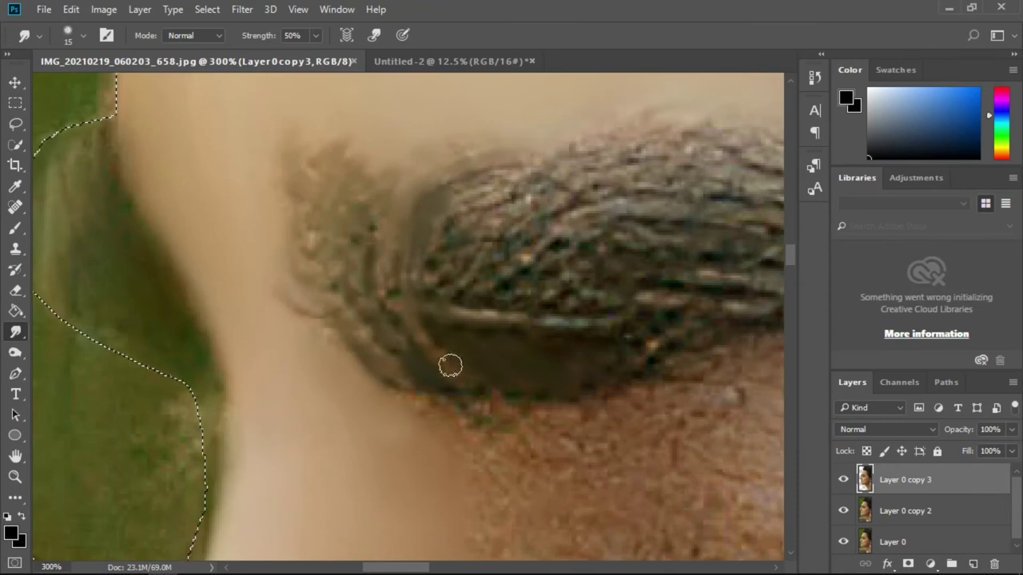
left_click_drag(495, 187, 332, 302)
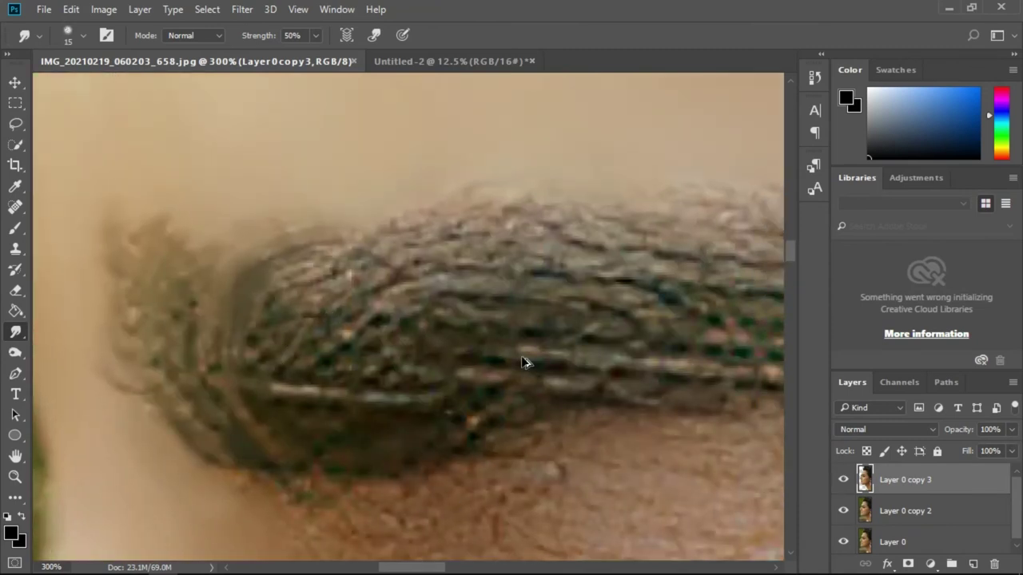
scroll(529, 357, "left", 3)
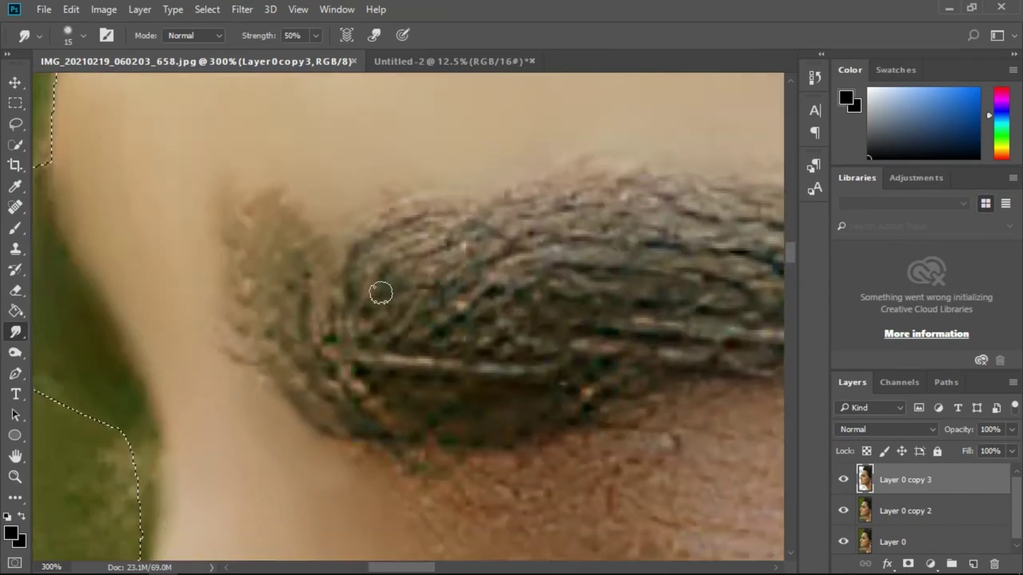
scroll(405, 306, "down", 2)
scroll(589, 443, "down", 3)
scroll(124, 150, "right", 3)
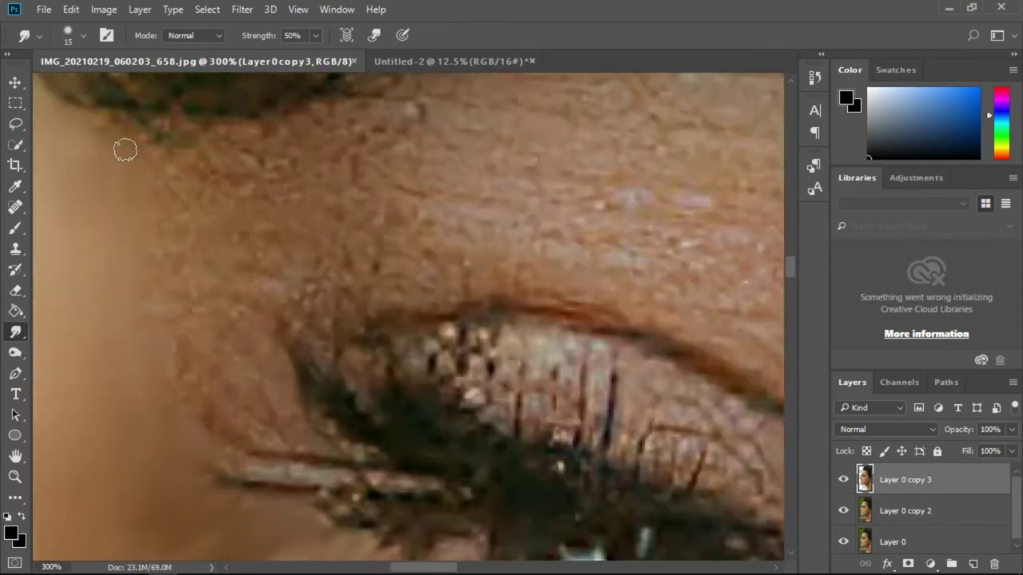
mouse_move(209, 412)
left_mouse_down()
mouse_move(262, 418)
mouse_move(213, 308)
mouse_move(242, 178)
mouse_move(260, 344)
mouse_move(296, 192)
mouse_move(349, 235)
mouse_move(390, 131)
mouse_move(529, 222)
left_mouse_up()
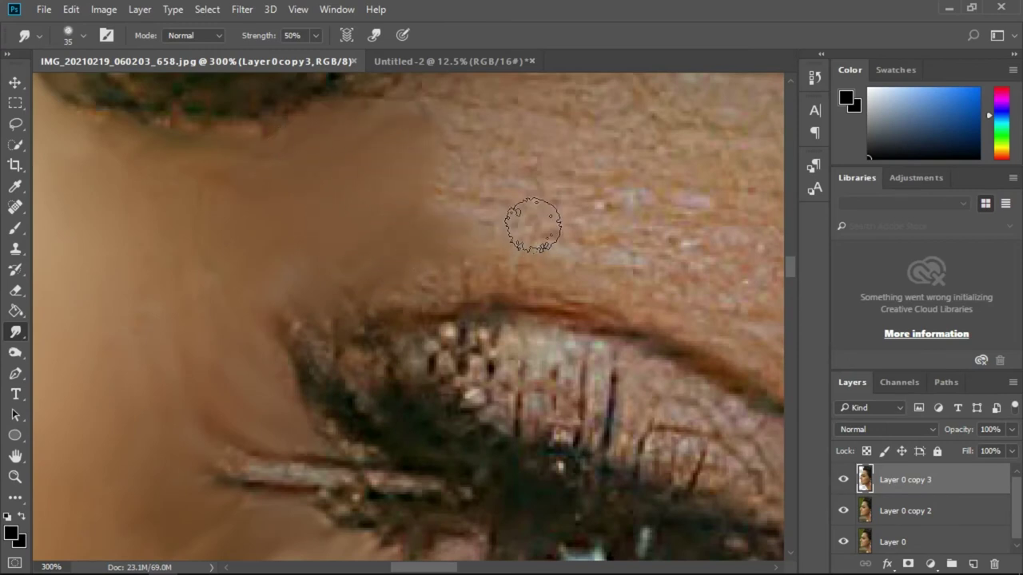
Smear the speckled brow-bone skin near the eyebrow into smooth tone
scroll(350, 285, "up", 3)
scroll(350, 285, "right", 2)
mouse_move(350, 285)
left_mouse_down()
mouse_move(308, 438)
mouse_move(432, 285)
left_mouse_up()
scroll(431, 285, "down", 2)
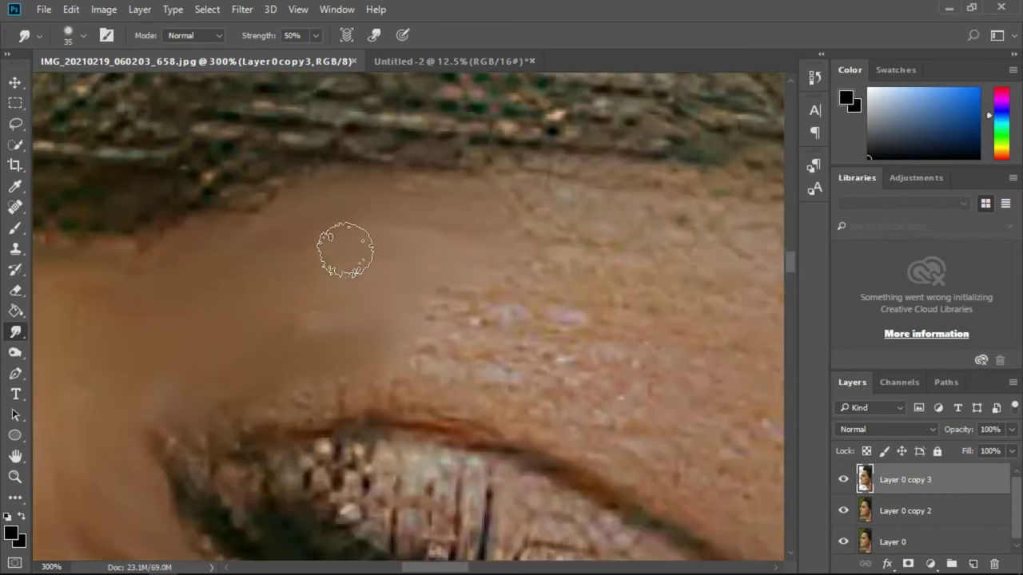
left_click_drag(452, 363, 486, 313)
scroll(269, 285, "up", 2)
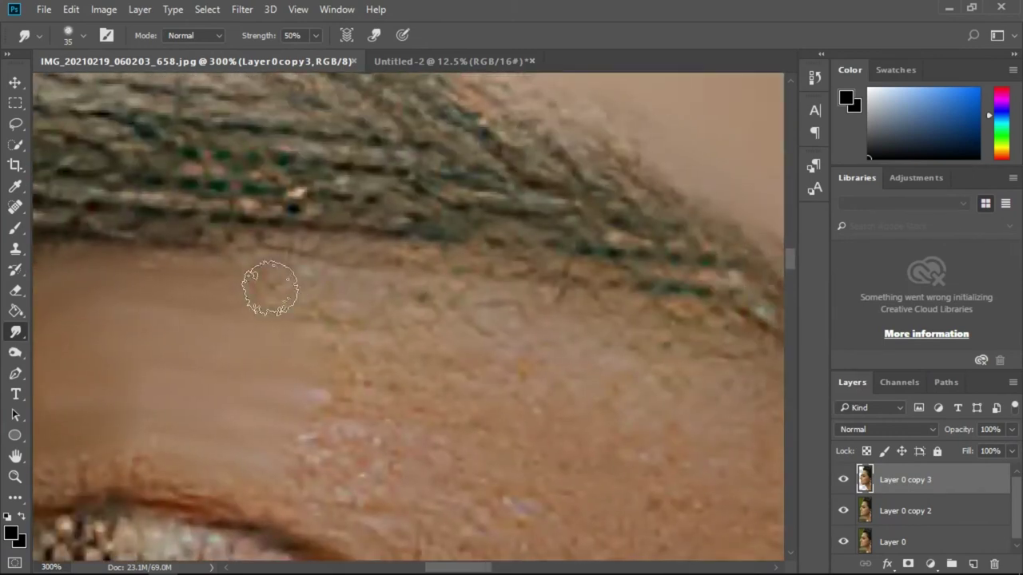
scroll(326, 302, "down", 2)
scroll(316, 322, "down", 1)
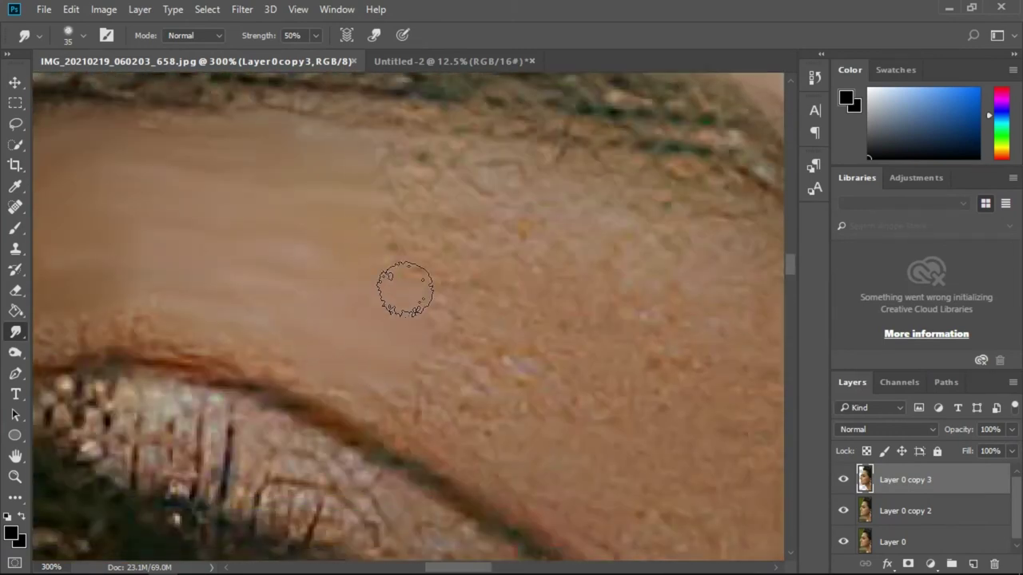
scroll(455, 320, "down", 1)
scroll(560, 339, "down", 1)
scroll(479, 331, "right", 2)
scroll(375, 335, "up", 2)
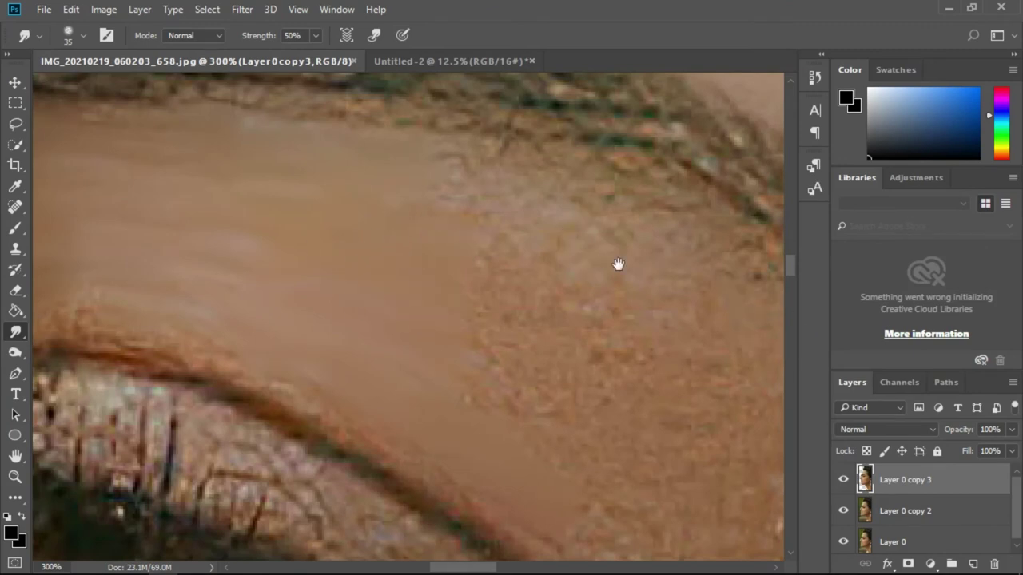
left_click_drag(618, 263, 463, 343)
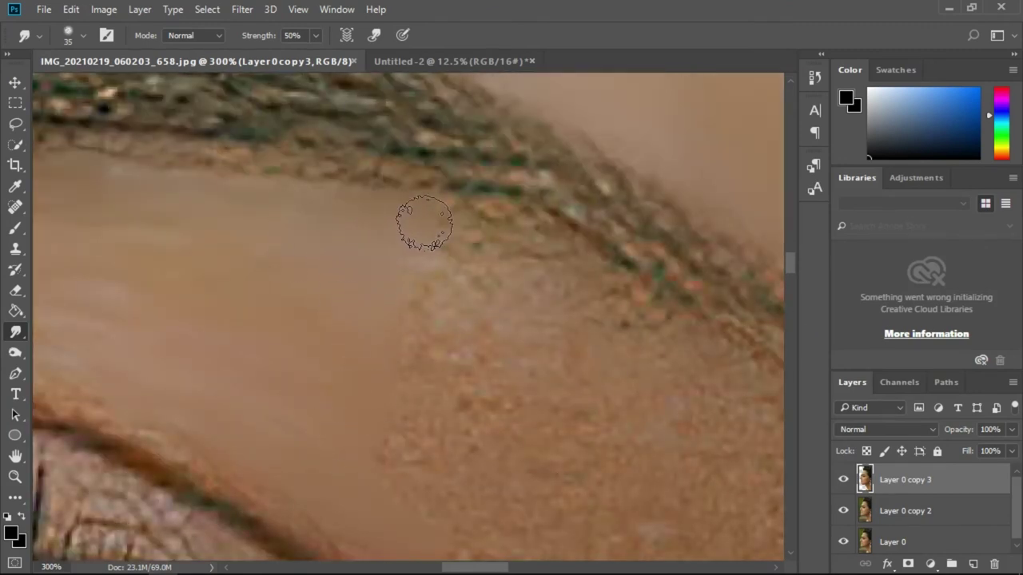
left_click_drag(423, 222, 472, 303)
Smooth the last textured skin patch by the outer eyebrow, then zoom out
scroll(450, 217, "down", 1)
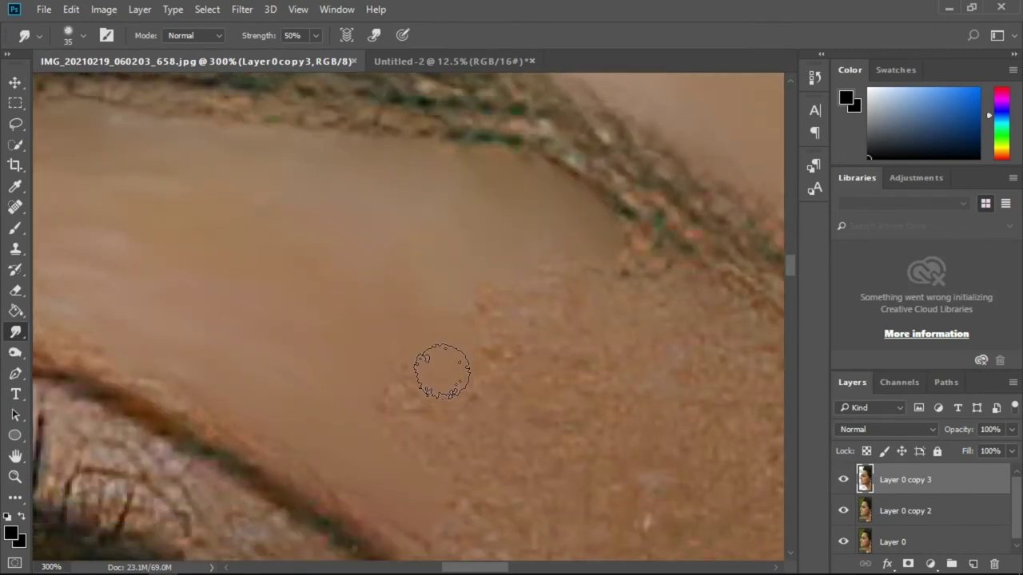
scroll(432, 377, "down", 2)
left_click_drag(608, 162, 317, 276)
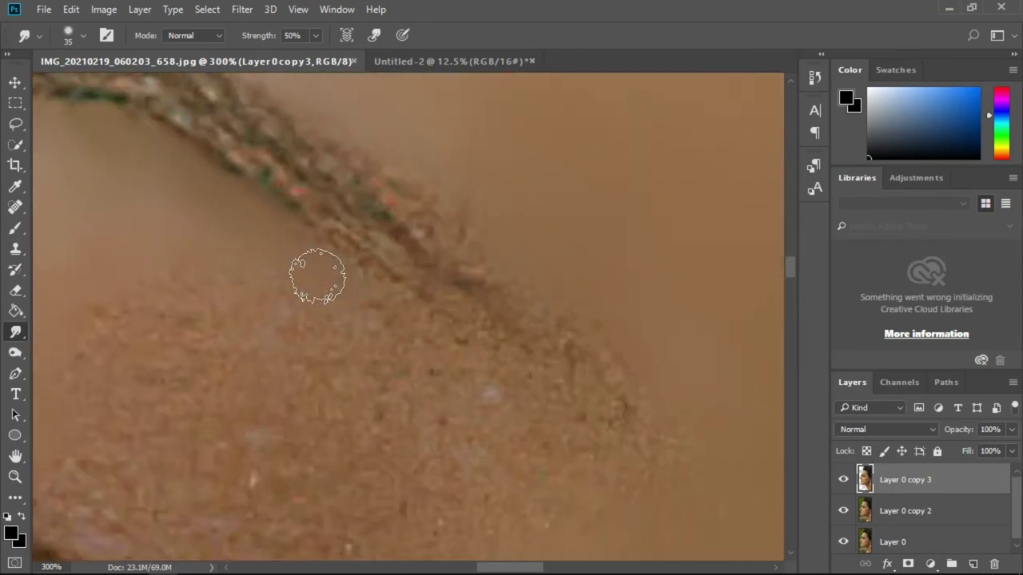
scroll(681, 434, "down", 3)
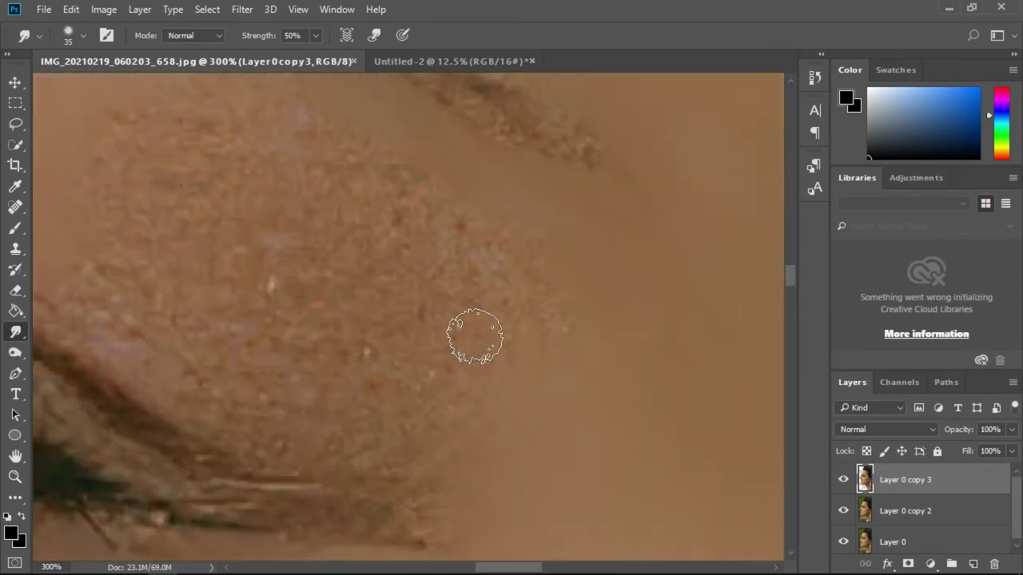
scroll(472, 338, "down", 2)
scroll(372, 247, "left", 2)
scroll(452, 317, "right", 3)
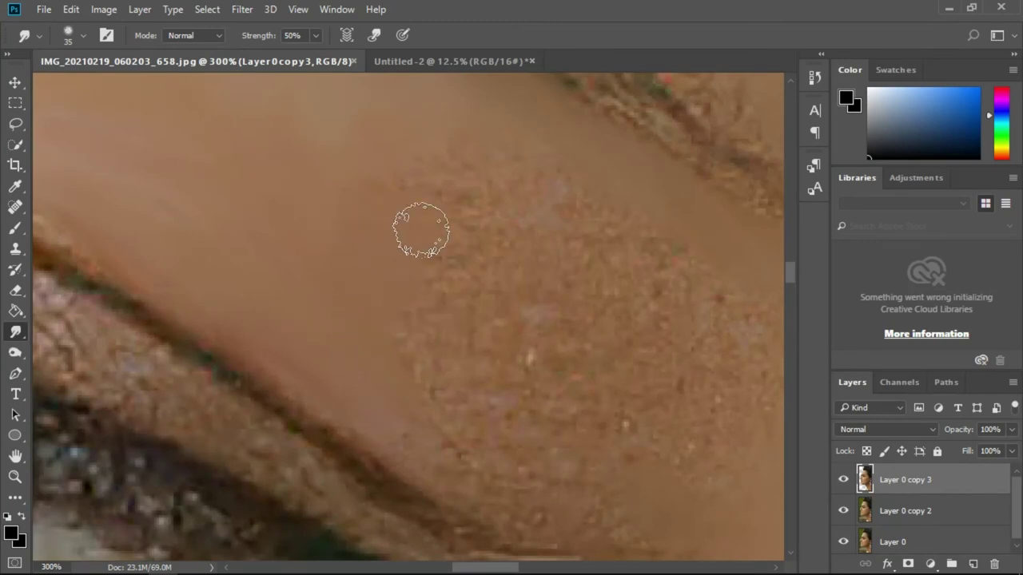
scroll(487, 335, "down", 2)
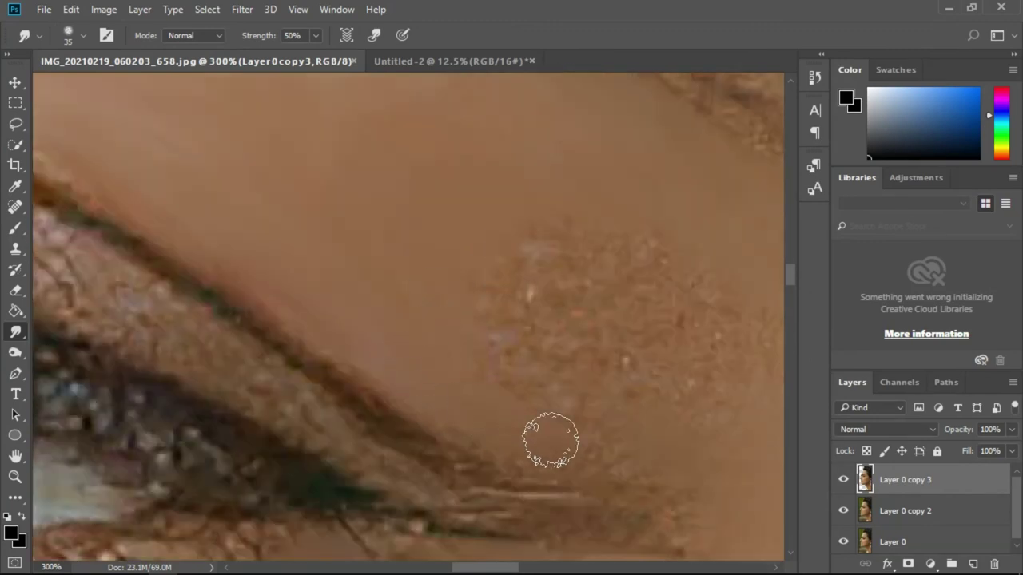
scroll(607, 424, "down", 2)
scroll(607, 423, "left", 2)
scroll(559, 383, "right", 3)
scroll(591, 295, "up", 1)
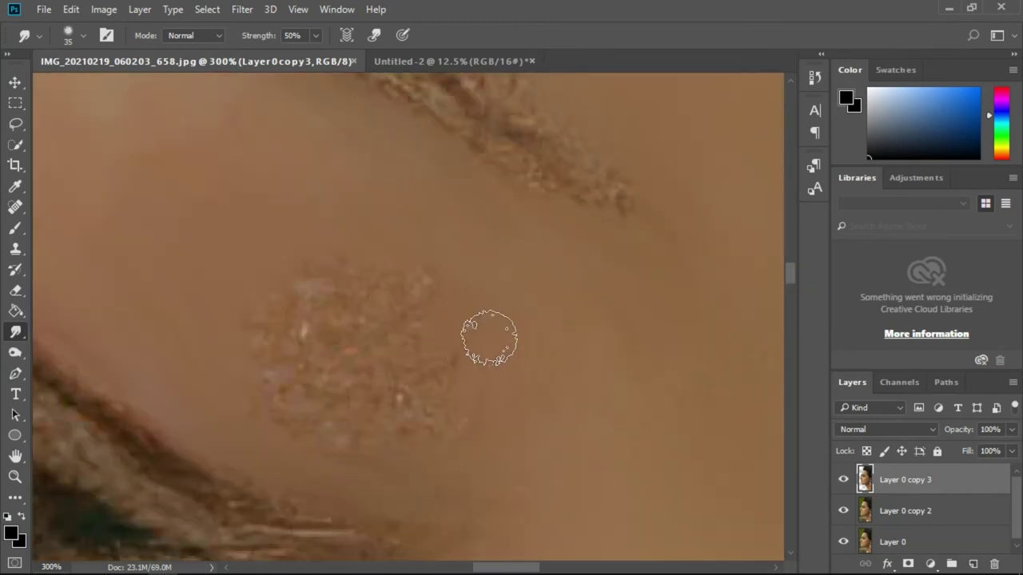
scroll(487, 338, "up", 1)
left_click_drag(487, 337, 362, 360)
scroll(312, 311, "down", 2)
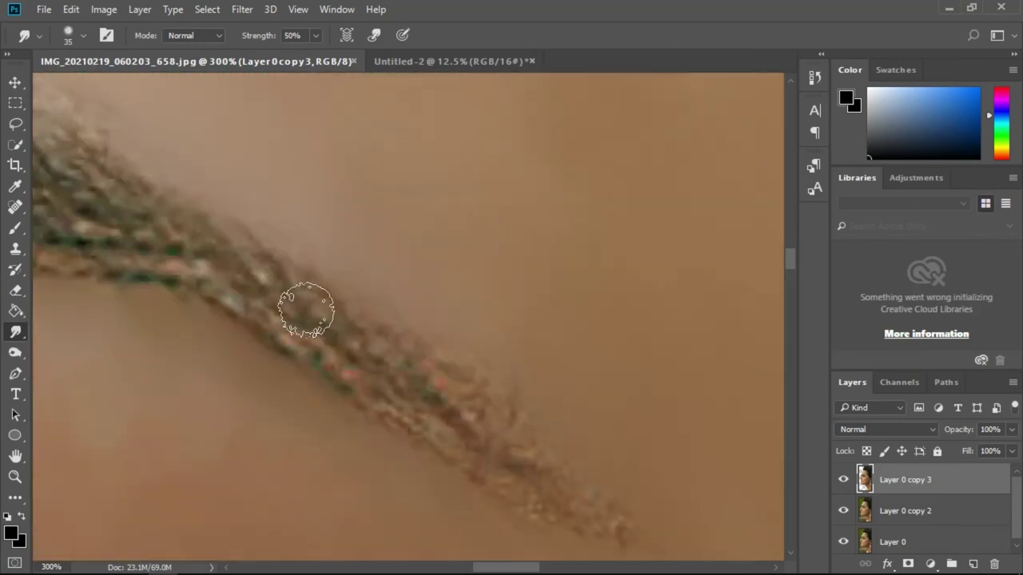
scroll(435, 384, "down", 2)
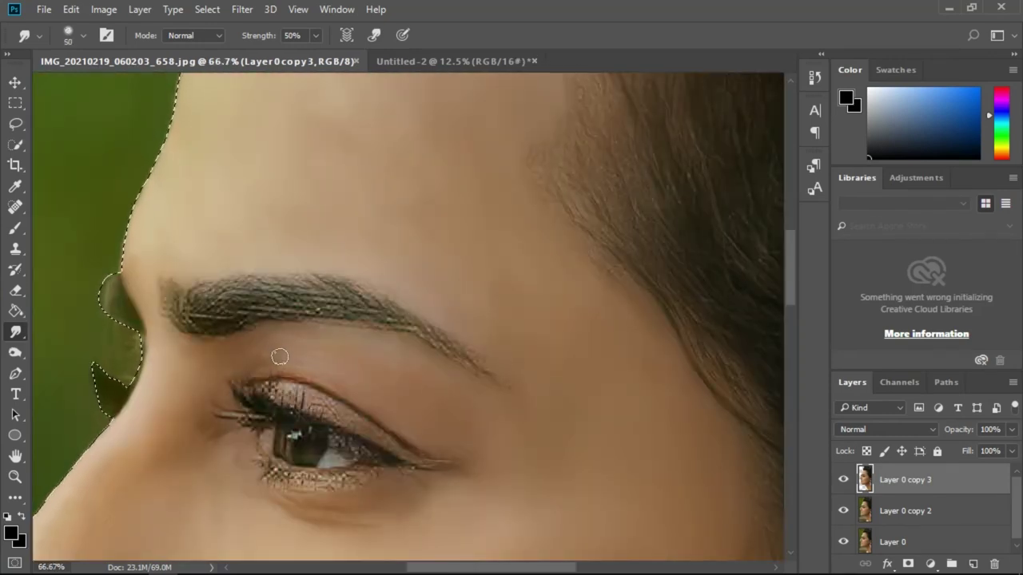
Shrink the Smudge brush to 8 px for detailed eyelash work
scroll(564, 308, "up", 3)
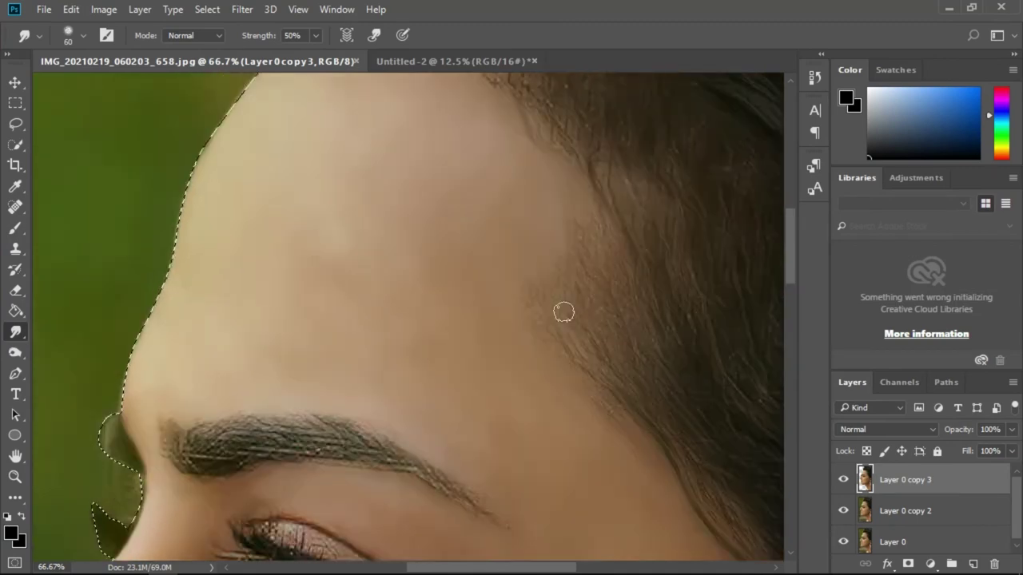
scroll(566, 306, "down", 8)
scroll(486, 309, "down", 1)
scroll(308, 265, "up", 1)
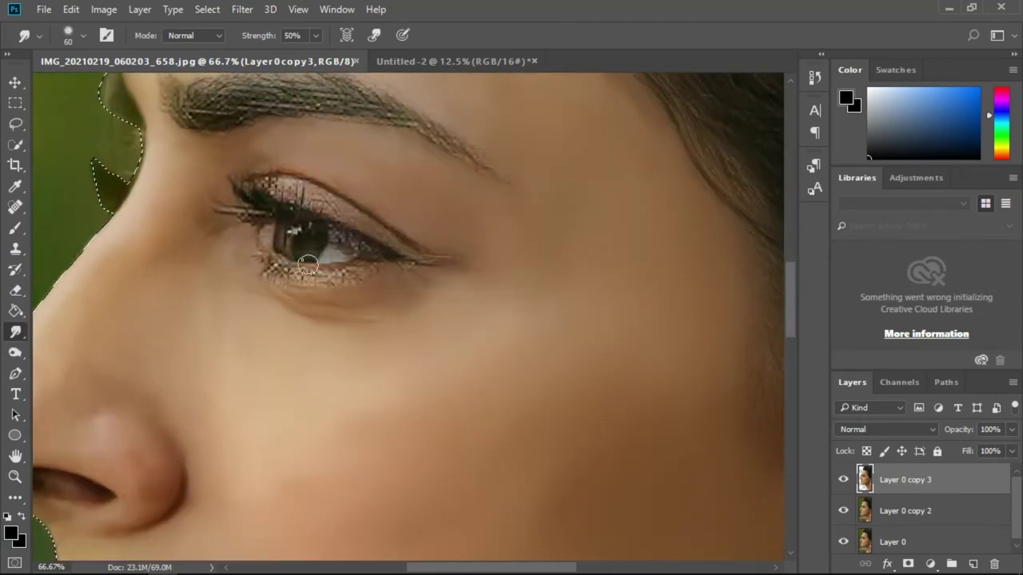
left_click(72, 30)
scroll(171, 222, "up", 5)
key("Escape")
scroll(343, 184, "up", 3)
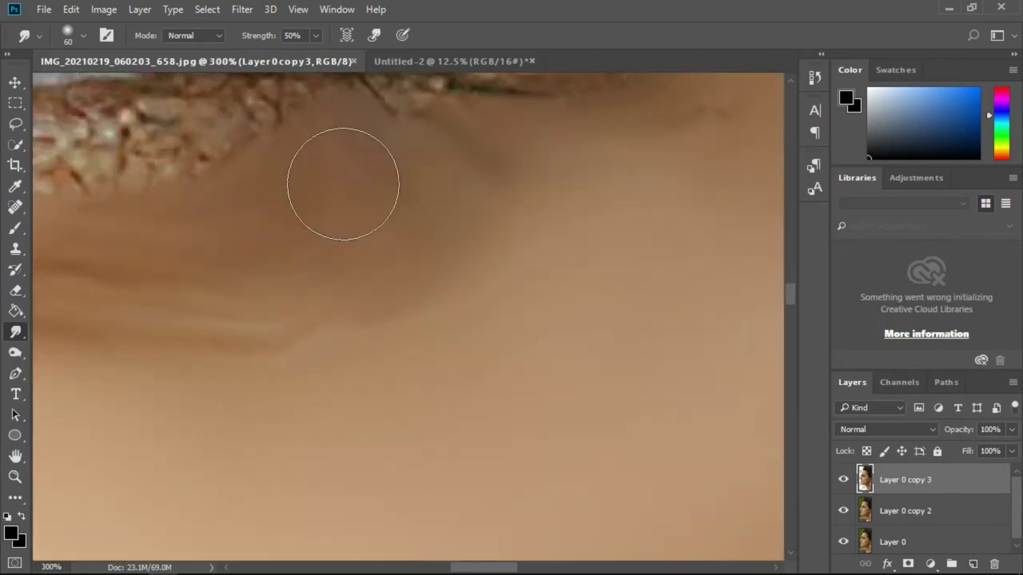
key("[")
key("[")
key("[")
scroll(285, 244, "up", 5)
Pan and zoom around the eye to inspect the smudged lash line
scroll(160, 205, "left", 3)
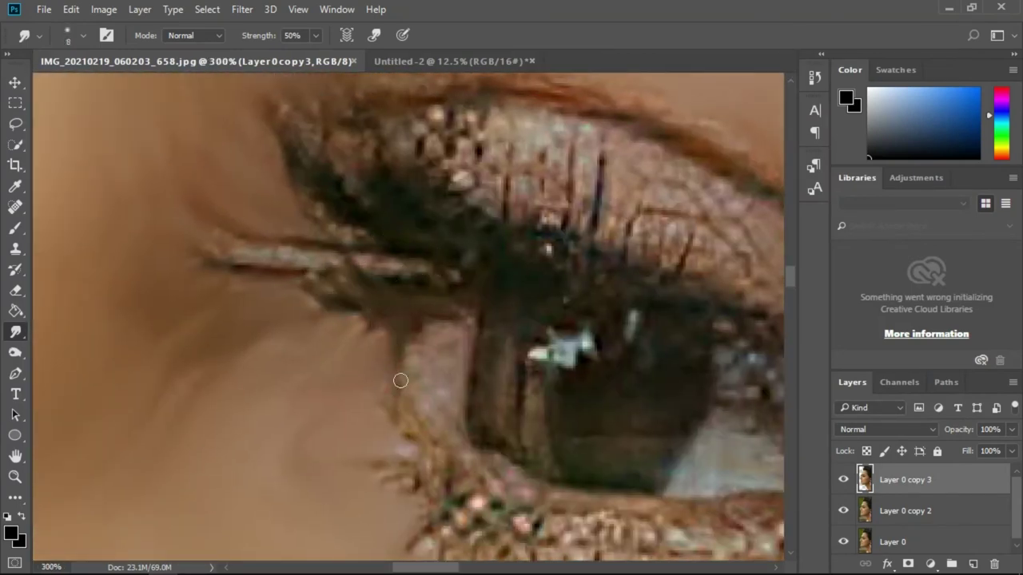
scroll(401, 381, "down", 3)
scroll(392, 311, "down", 2)
scroll(419, 344, "down", 1)
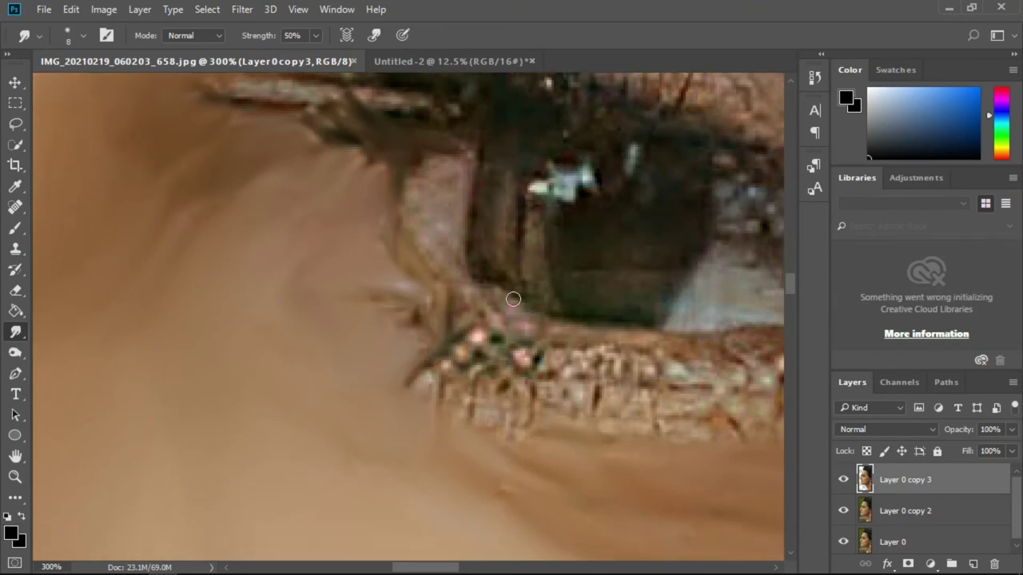
scroll(304, 399, "right", 5)
scroll(352, 415, "right", 5)
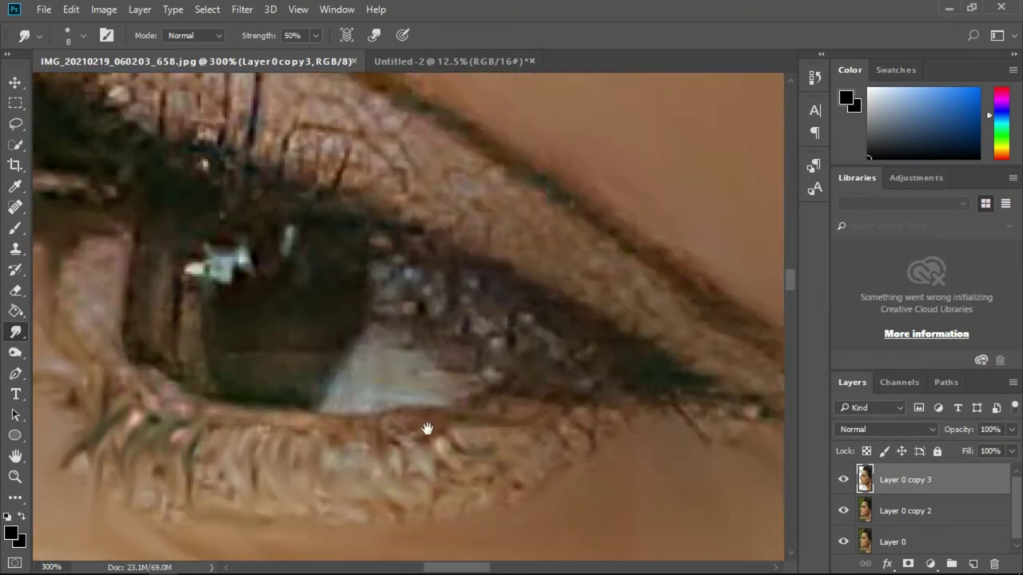
scroll(427, 429, "right", 4)
scroll(428, 429, "up", 3)
scroll(514, 387, "left", 3)
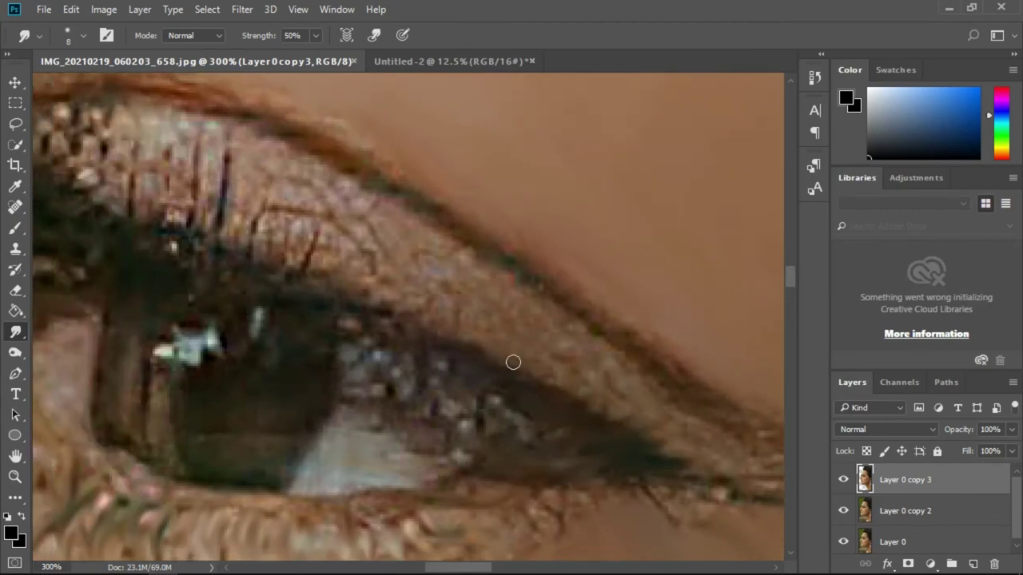
scroll(383, 368, "up", 2)
scroll(383, 369, "left", 5)
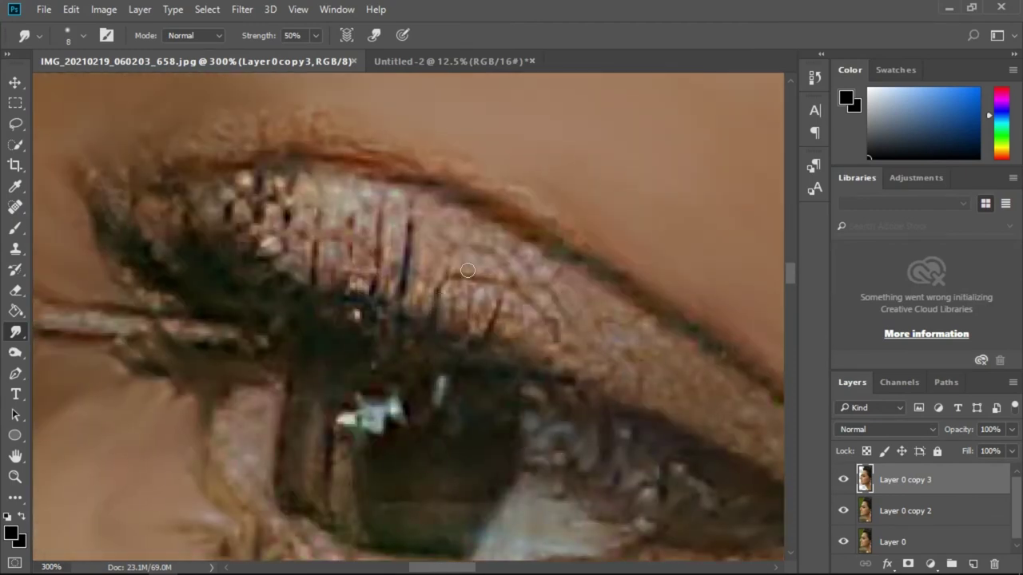
scroll(211, 206, "left", 2)
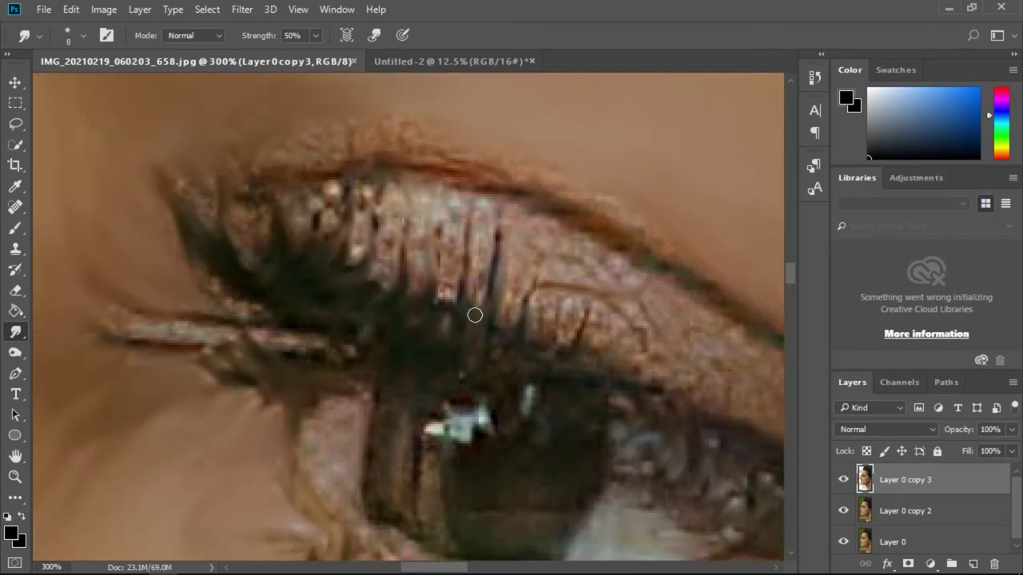
scroll(360, 287, "down", 1)
scroll(216, 240, "down", 4)
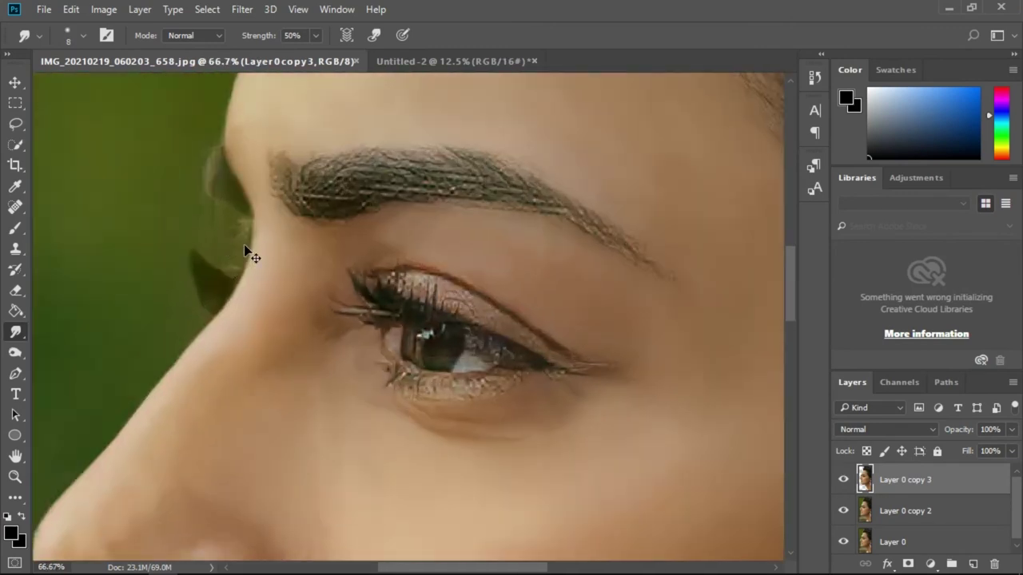
scroll(244, 246, "down", 2)
Rotate the canvas view about 90 degrees to reach the neck hair, then return to the Smudge tool
scroll(432, 336, "up", 3)
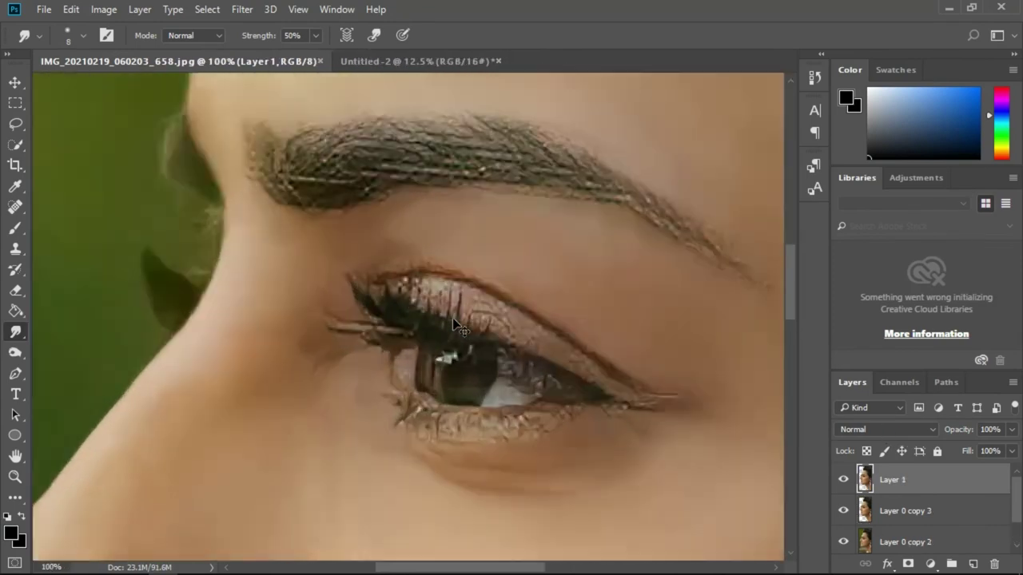
scroll(448, 335, "up", 2)
scroll(486, 339, "up", 1)
scroll(511, 400, "up", 3)
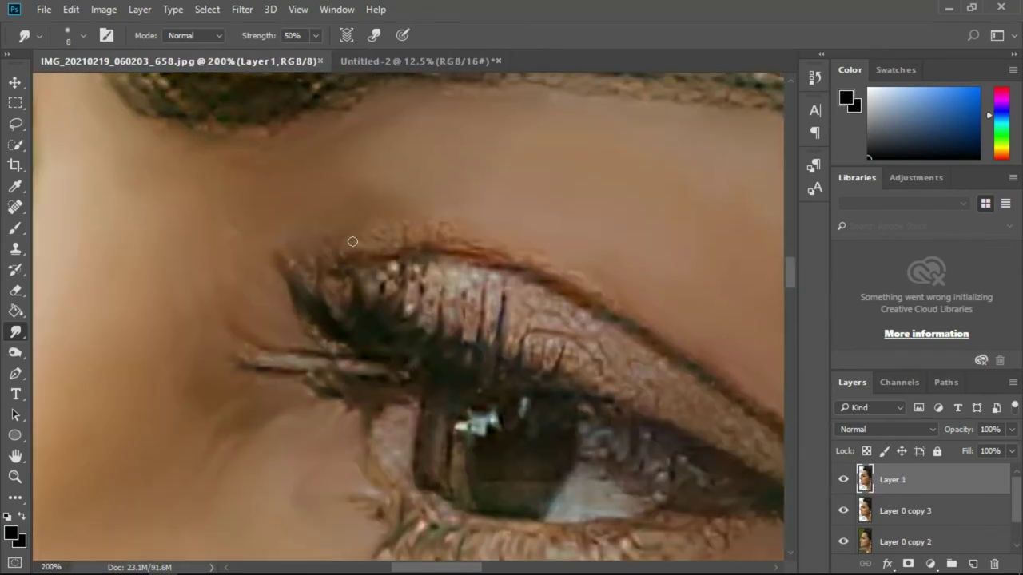
scroll(447, 360, "up", 3)
left_click(15, 455)
left_click(88, 471)
left_click_drag(239, 448, 360, 388)
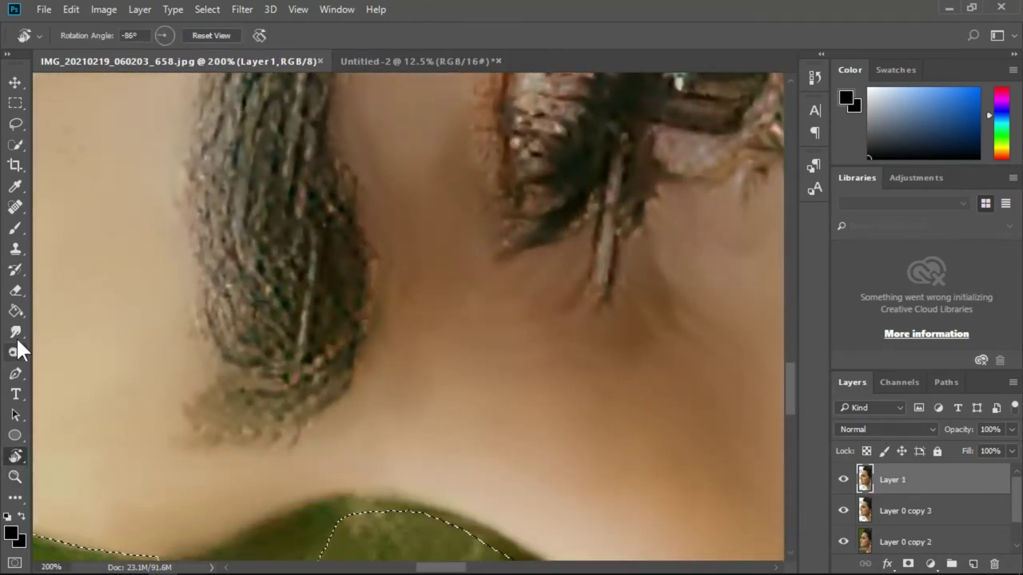
left_click(15, 332)
Adjust the smudge brush from size 8 up to 10 while navigating around the neck hair
scroll(336, 387, "up", 1)
key("bracketleft")
key("bracketleft")
key("bracketleft")
scroll(376, 301, "down", 1)
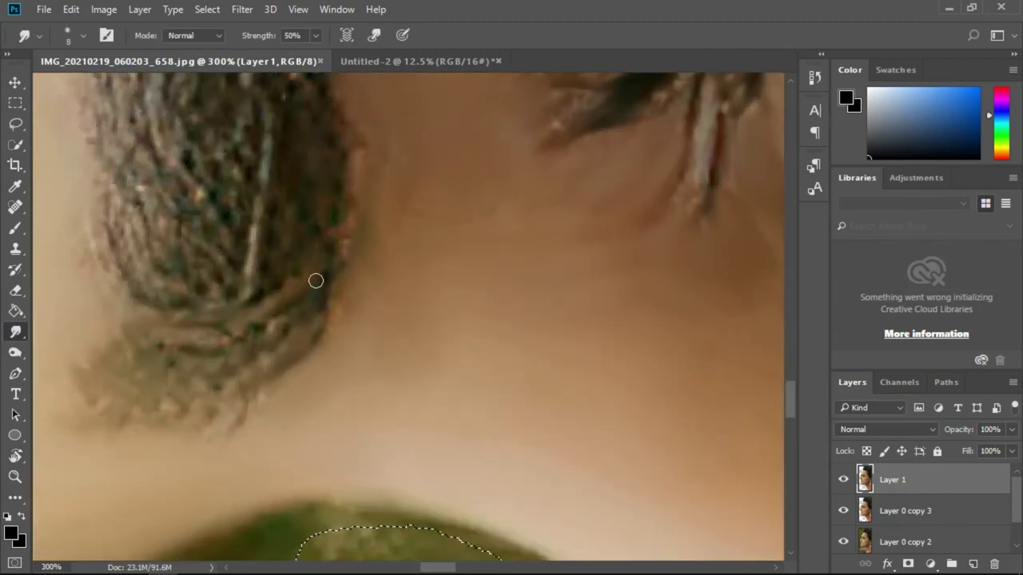
scroll(221, 377, "down", 1)
scroll(267, 370, "left", 3)
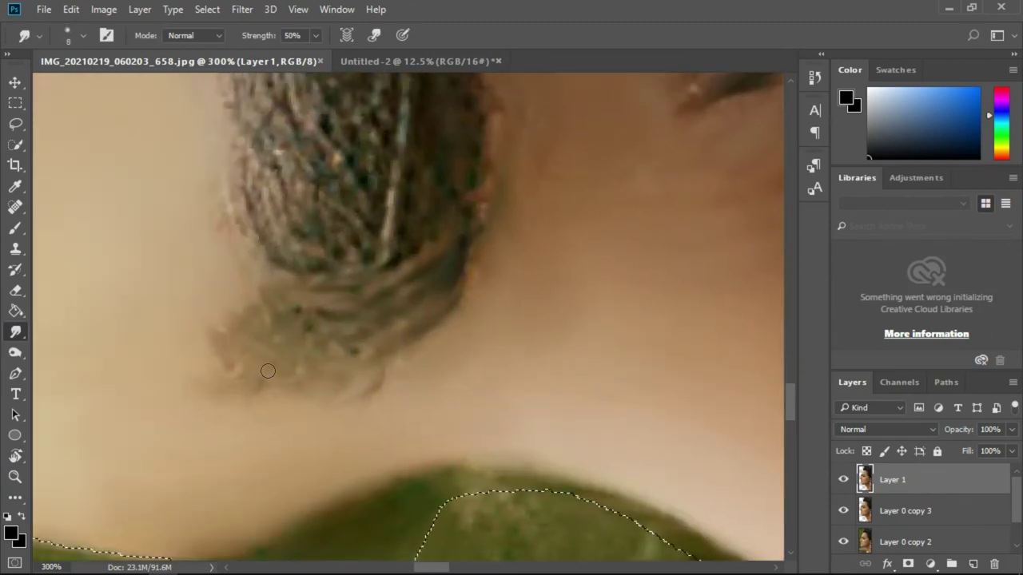
scroll(318, 336, "up", 2)
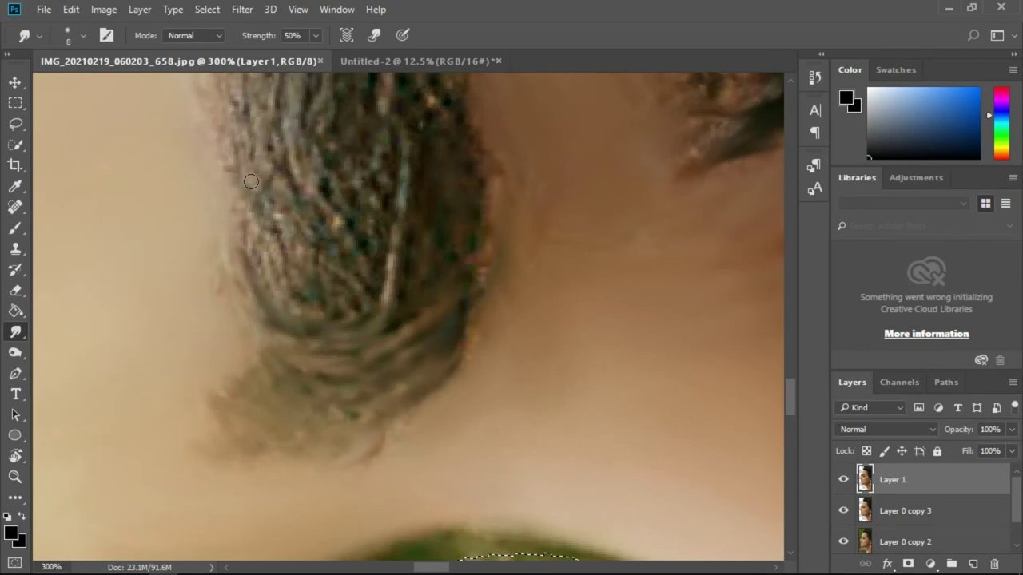
scroll(362, 226, "up", 1)
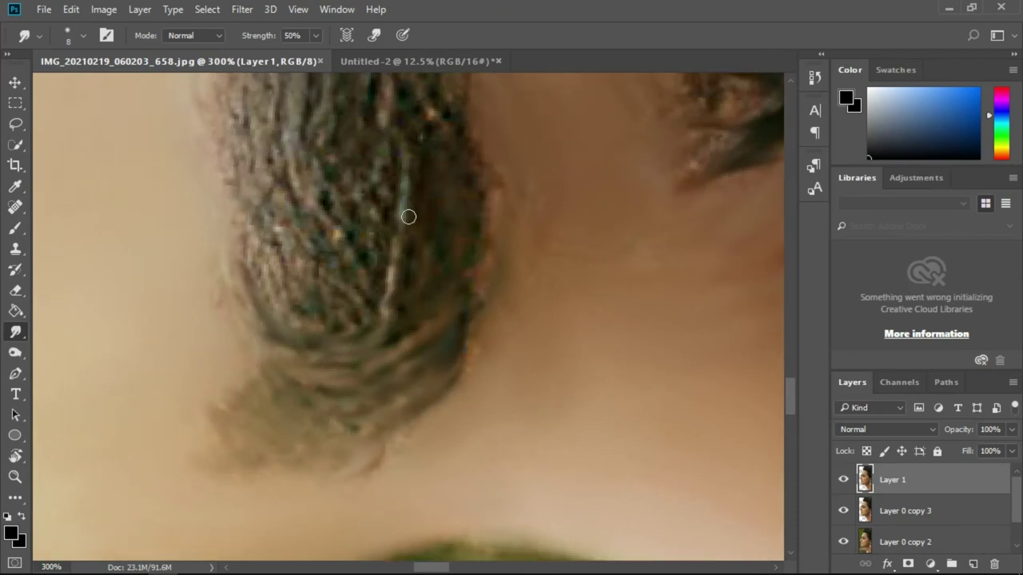
scroll(343, 309, "up", 3)
scroll(394, 313, "up", 4)
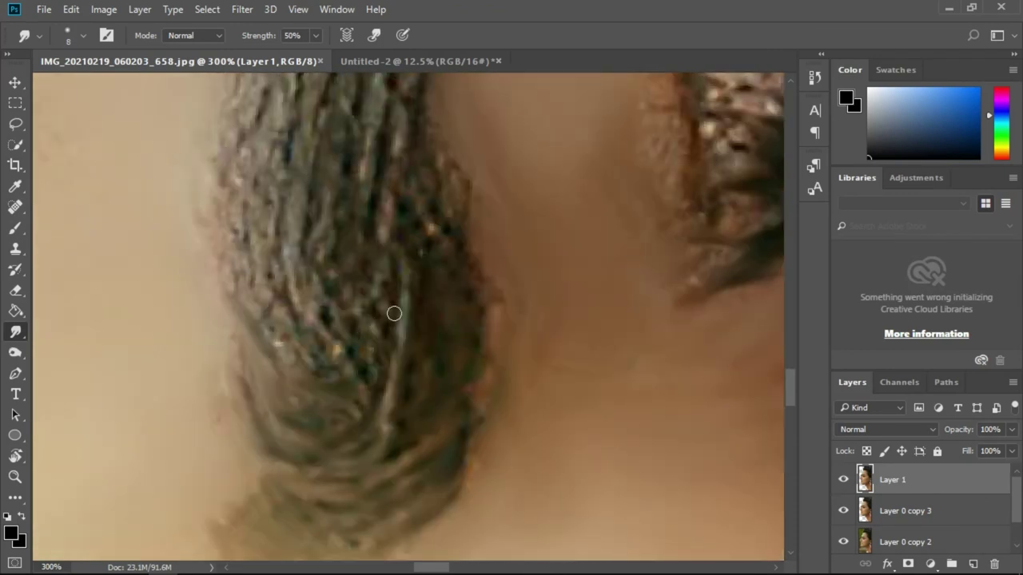
scroll(364, 375, "up", 1)
scroll(359, 333, "up", 1)
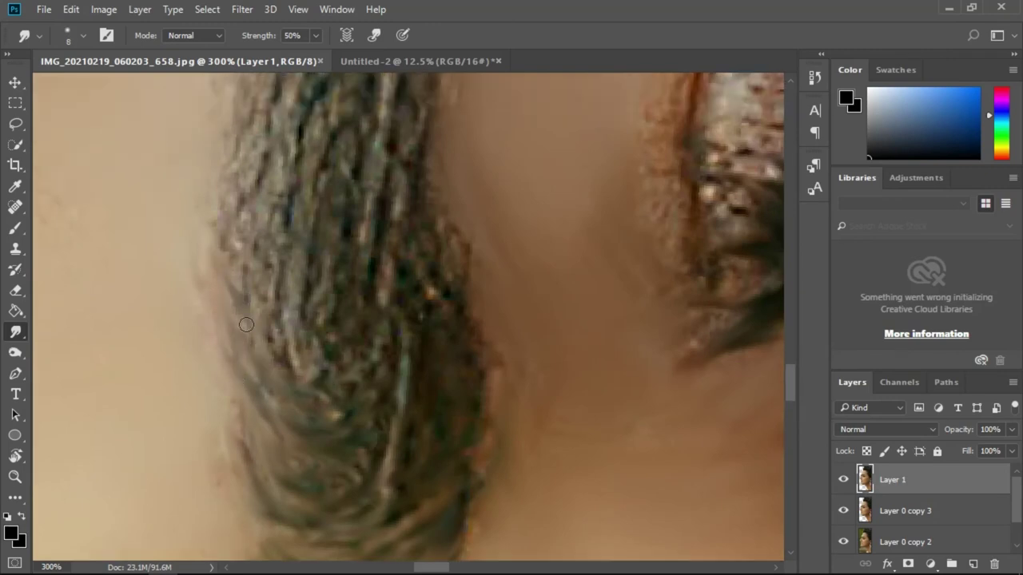
scroll(320, 320, "down", 2)
scroll(444, 304, "up", 4)
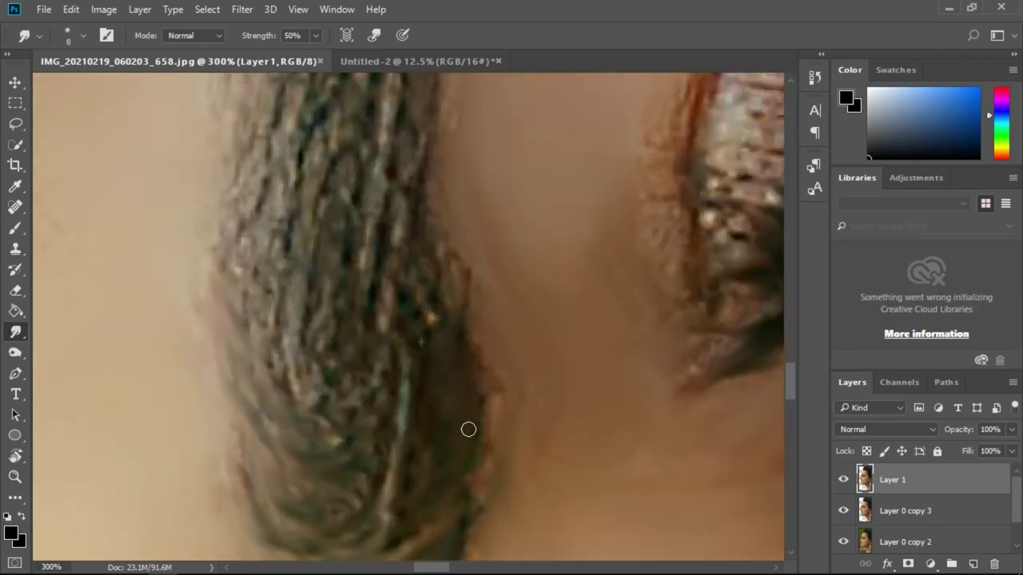
scroll(481, 416, "up", 2)
scroll(404, 337, "up", 2)
key("bracketright")
key("bracketright")
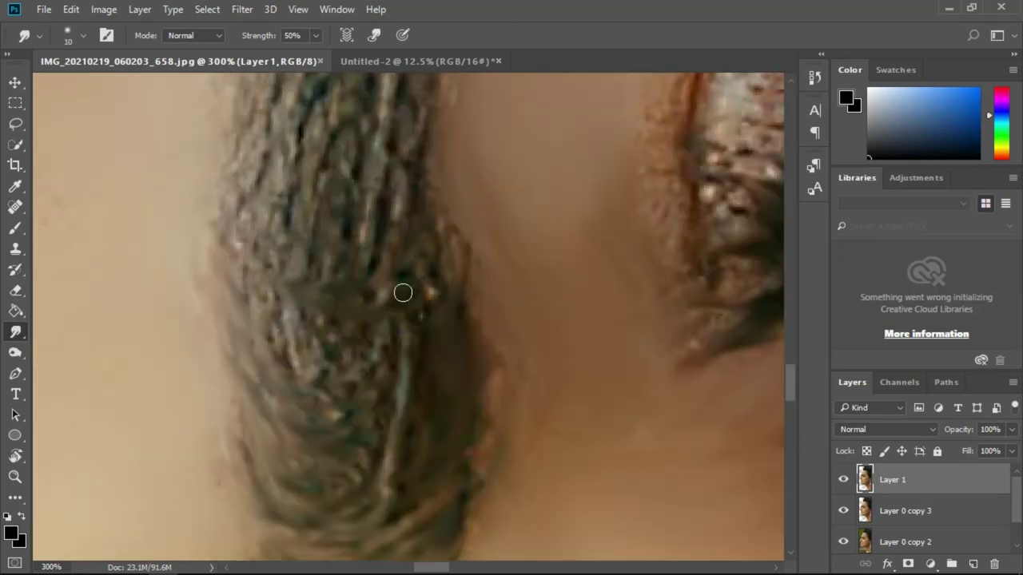
scroll(402, 292, "up", 1)
key("ctrl+1")
scroll(359, 229, "down", 1)
Turn the canvas view back upright and undo the smudge strokes on Layer 1
left_click(16, 456)
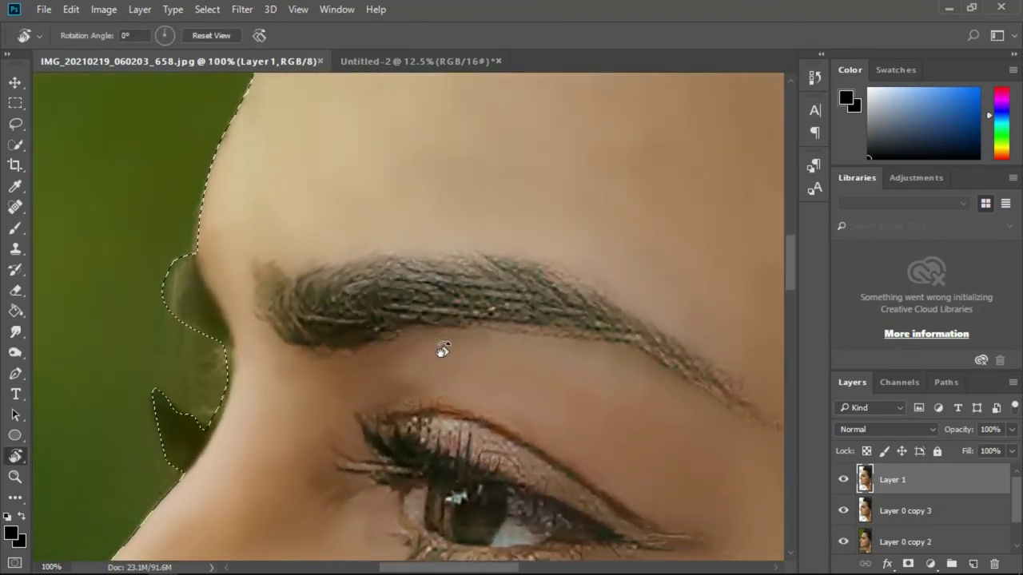
left_click_drag(440, 349, 581, 403)
key("ctrl+z")
Duplicate Layer 0 copy 3 into a new Layer 2
left_click(863, 512)
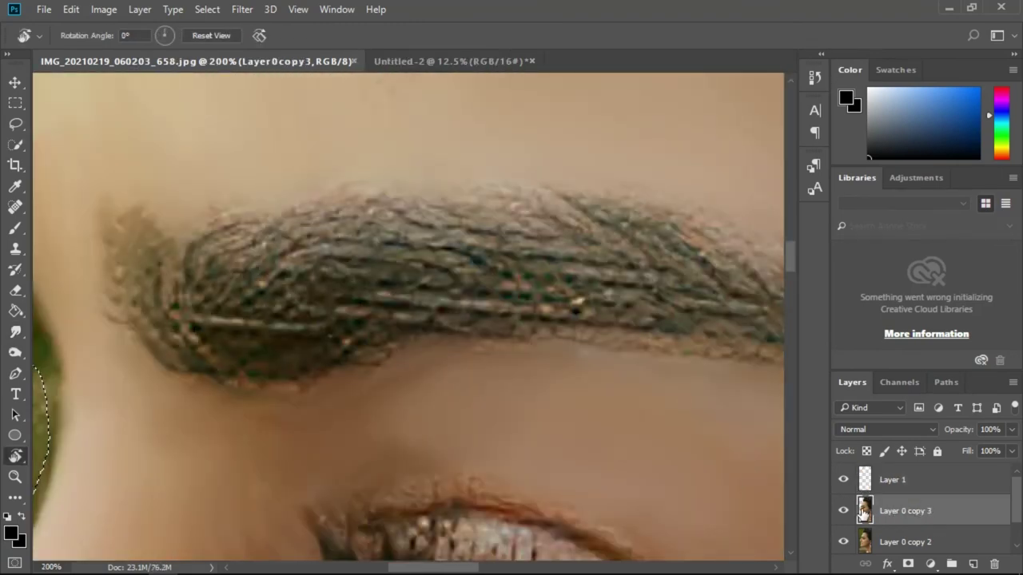
key("ctrl+alt+shift+e")
left_click(887, 479)
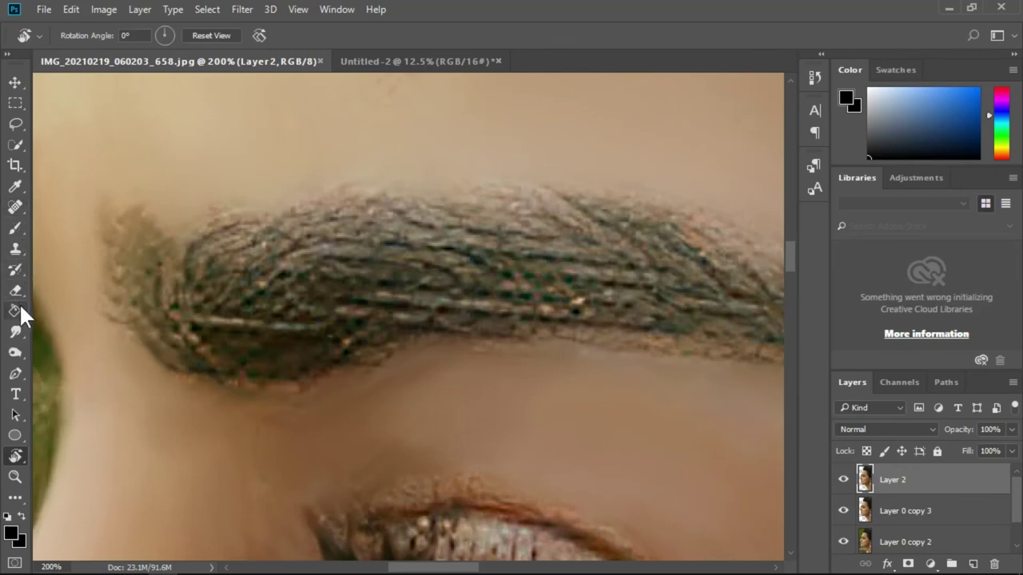
Review the smudge brush presets and enable Shape Dynamics in the brush settings
left_click(15, 310)
left_click(83, 35)
scroll(662, 308, "down", 5)
scroll(663, 309, "down", 5)
scroll(662, 308, "down", 3)
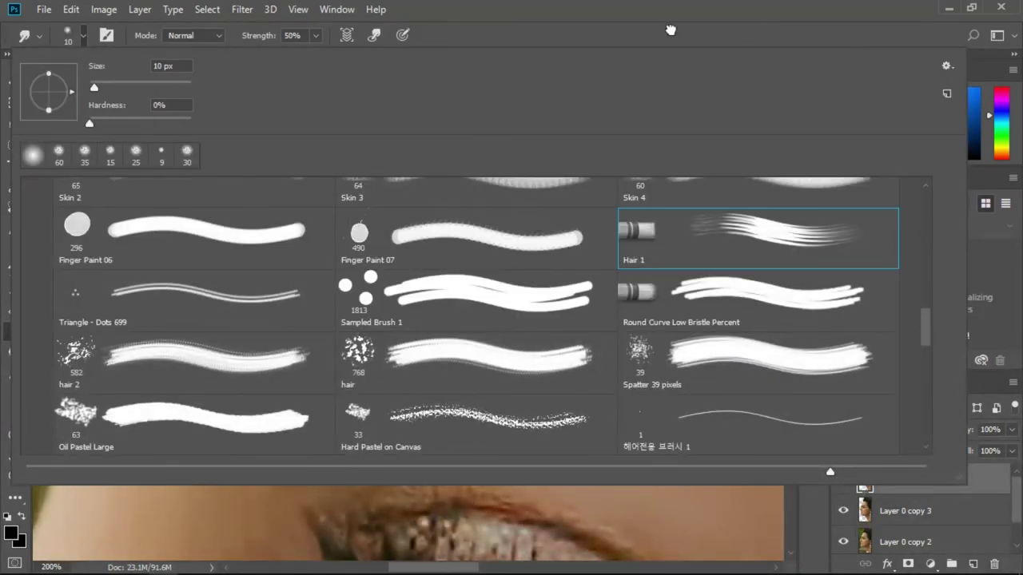
left_click(670, 30)
left_click(336, 9)
left_click(383, 164)
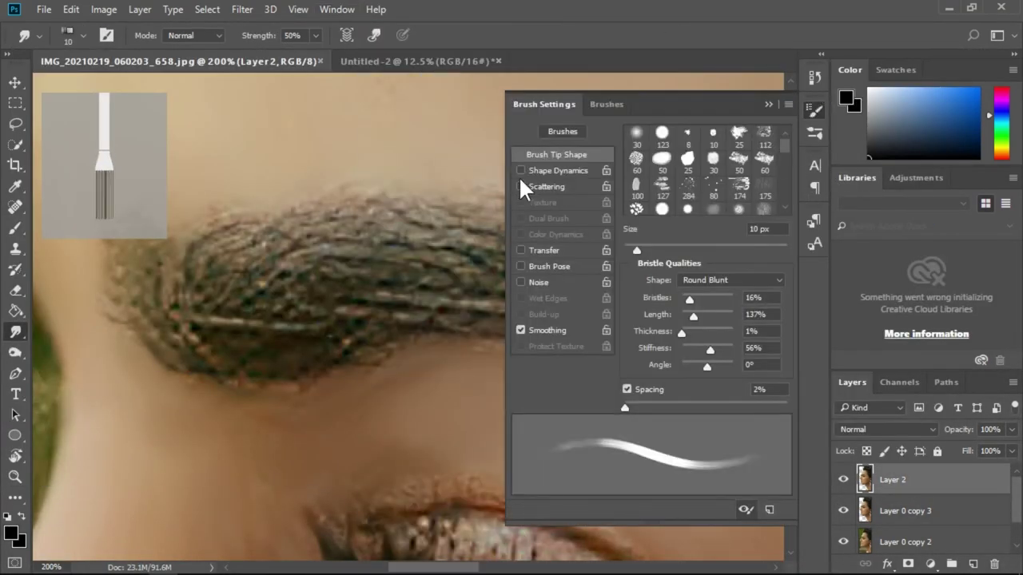
left_click(551, 173)
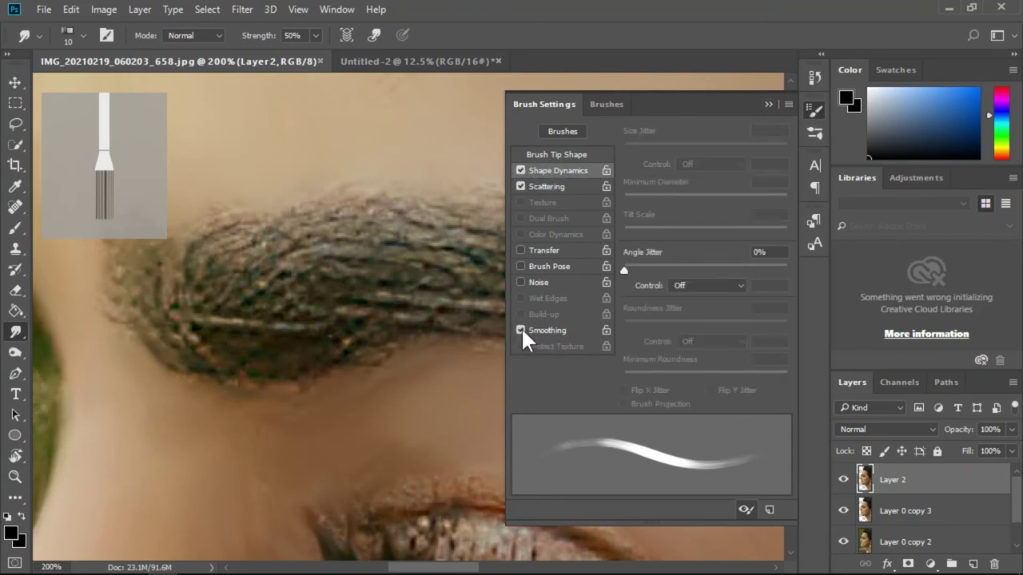
key("F5")
Zoom in and smudge the eyebrow's left end, lower edge and middle hairs upward into strokes
key("ctrl+plus")
scroll(301, 306, "left", 3)
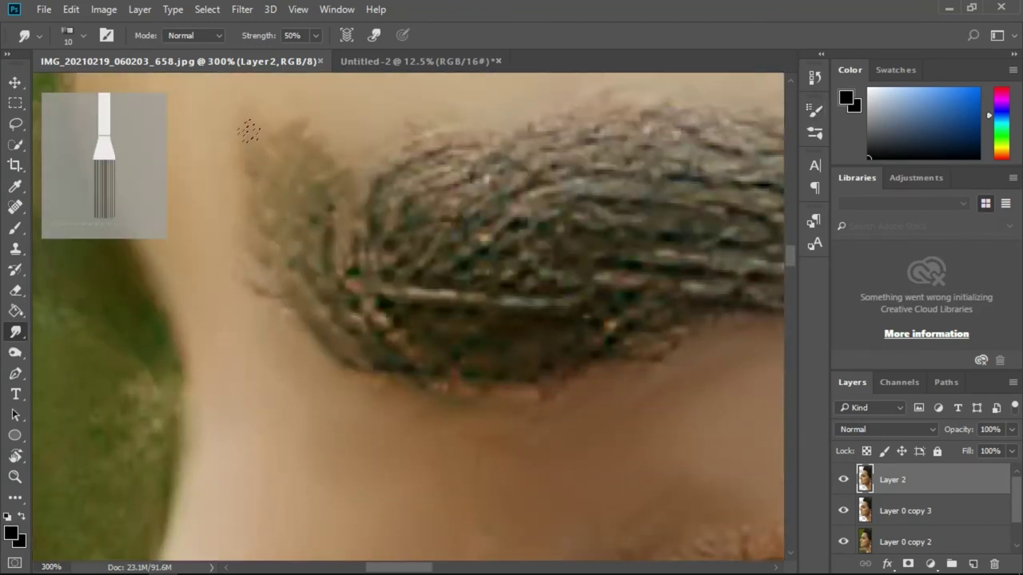
left_click_drag(249, 130, 305, 218)
scroll(286, 317, "right", 2)
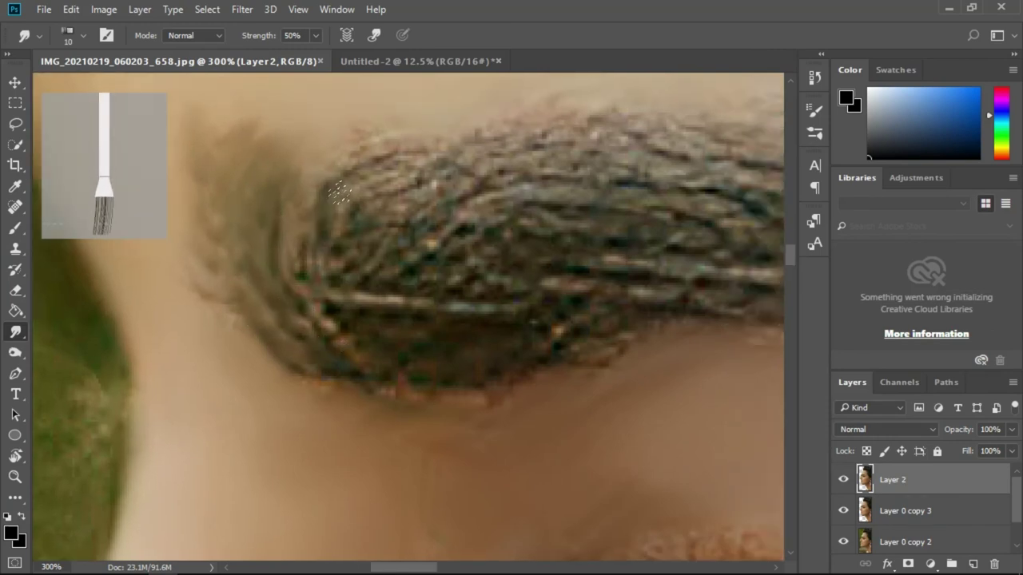
left_click_drag(384, 378, 330, 384)
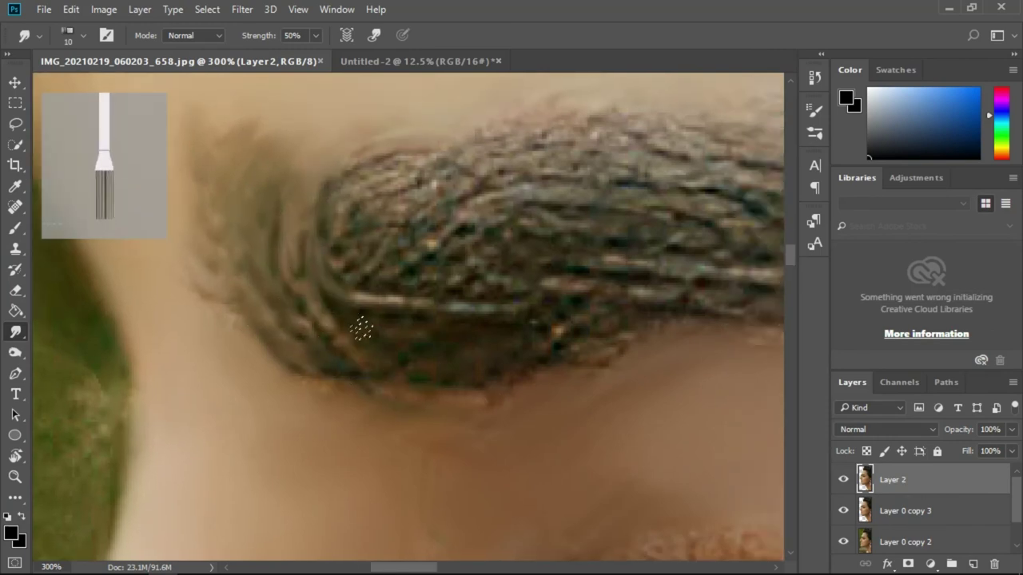
left_click_drag(369, 300, 439, 161)
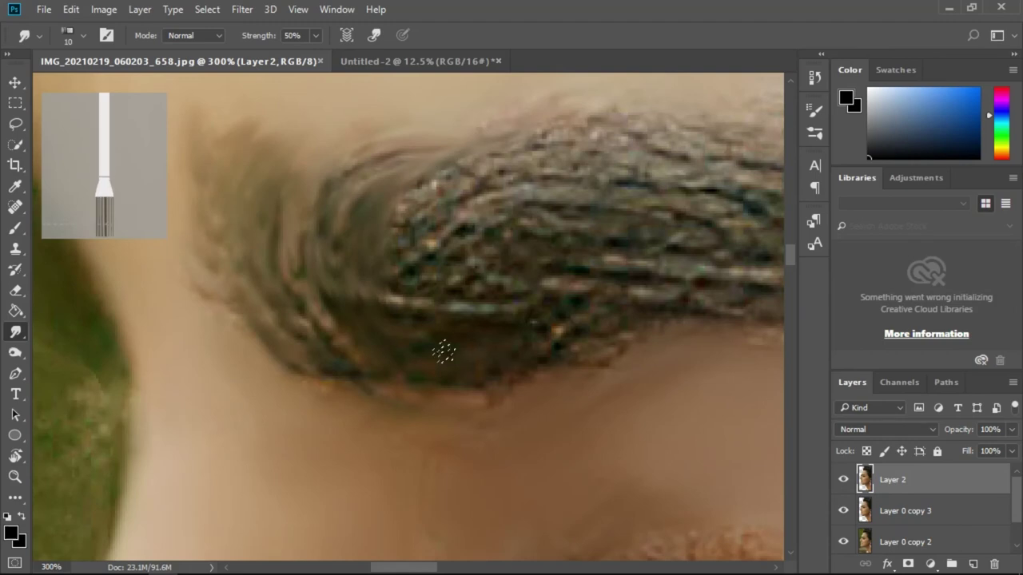
left_click_drag(444, 351, 475, 292)
scroll(462, 200, "right", 4)
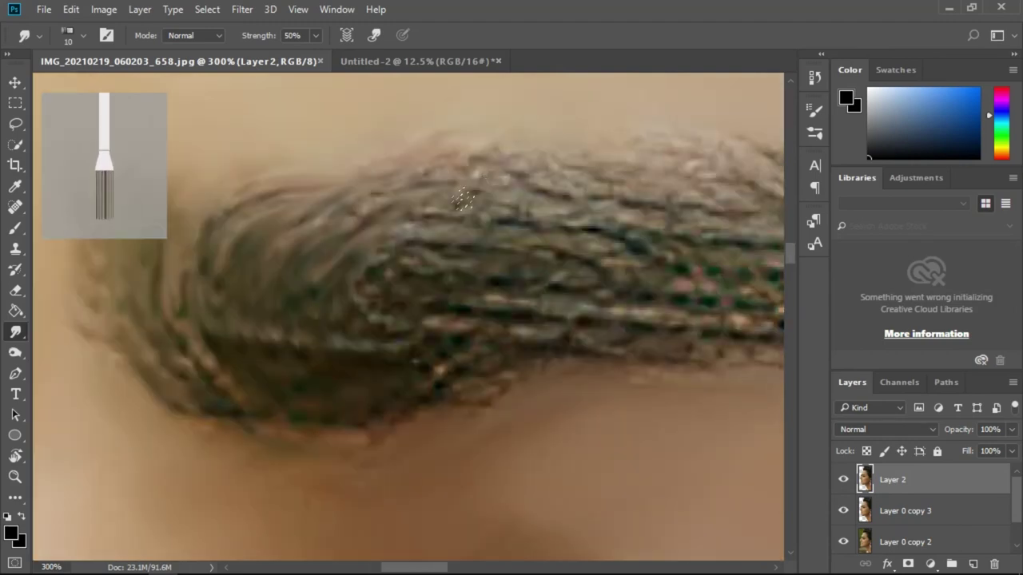
mouse_move(464, 200)
left_mouse_down()
mouse_move(406, 330)
mouse_move(448, 394)
left_mouse_up()
left_click_drag(413, 322, 254, 346)
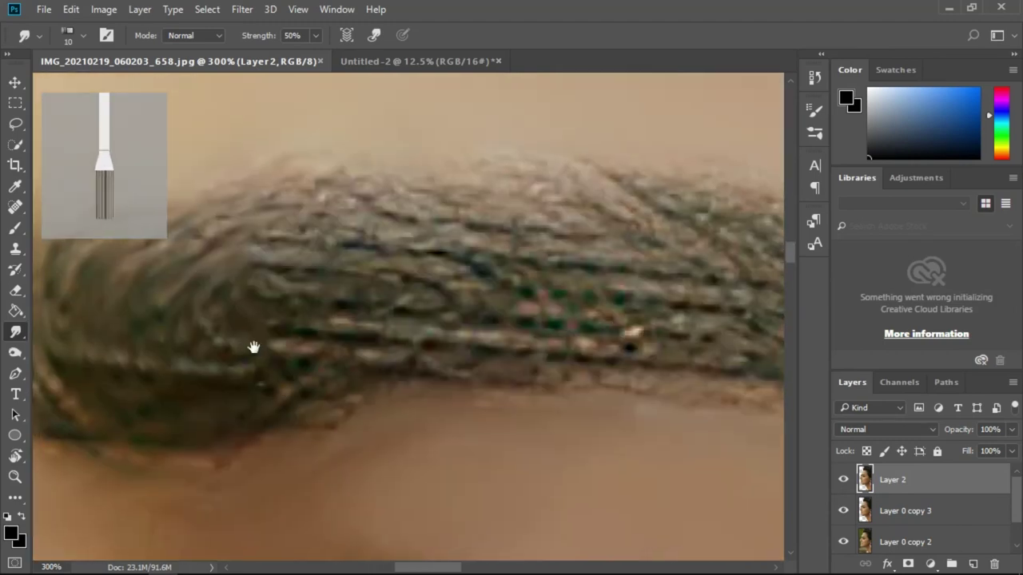
scroll(320, 348, "down", 2)
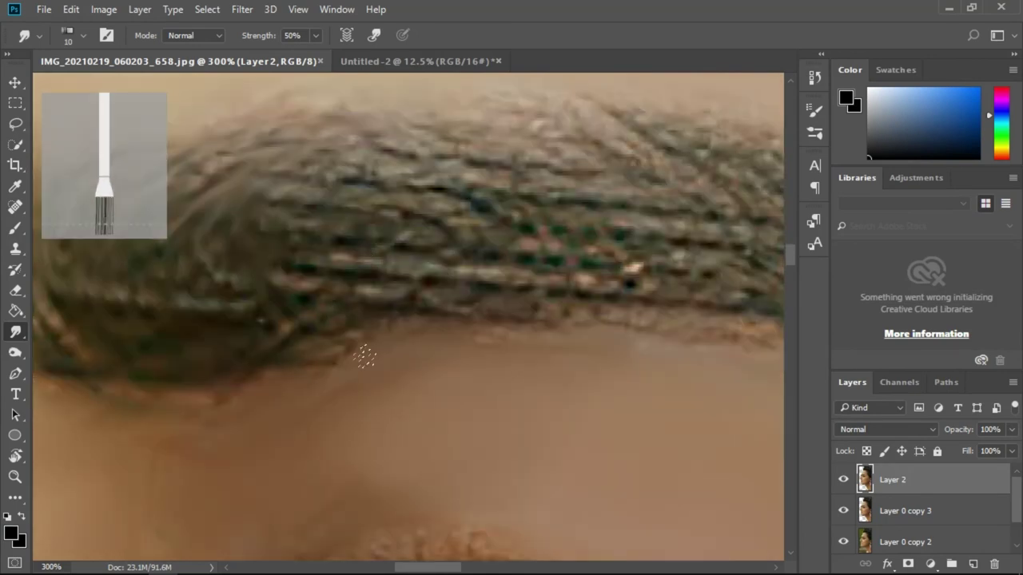
left_click_drag(326, 306, 323, 238)
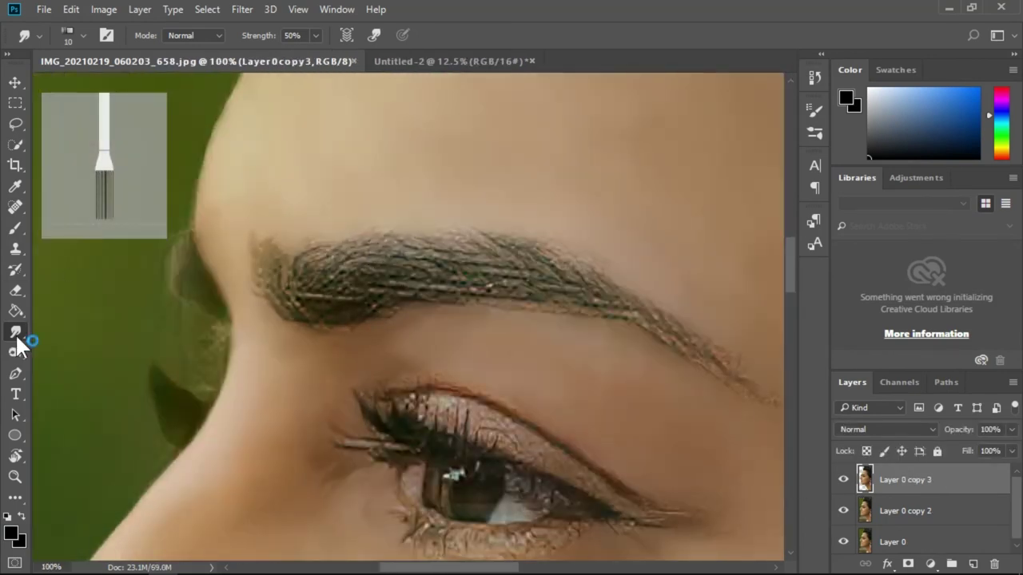
Choose a different textured brush tip for the Smudge tool
right_click(16, 334)
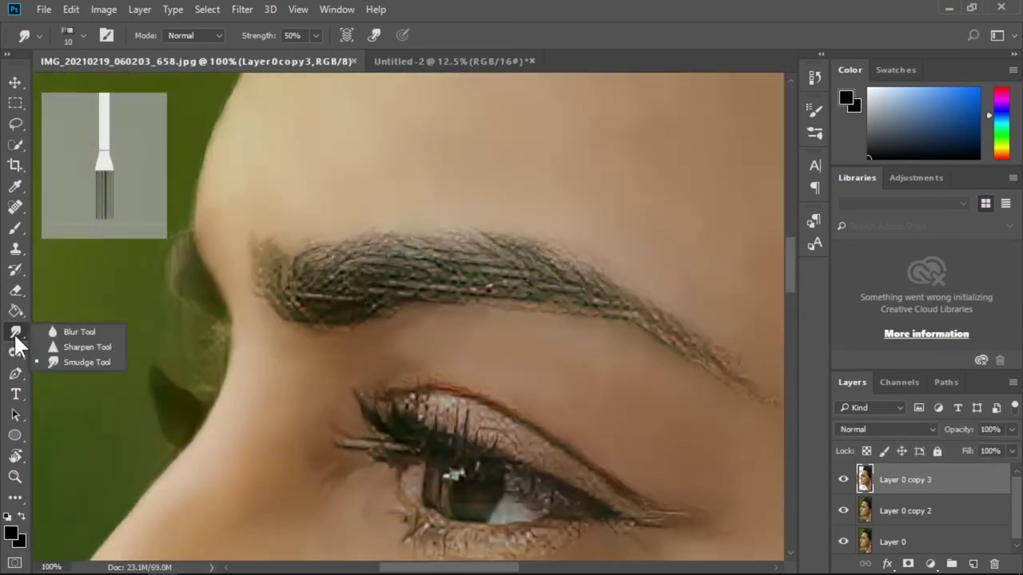
left_click(83, 35)
scroll(178, 259, "down", 5)
scroll(178, 259, "up", 5)
scroll(178, 258, "down", 5)
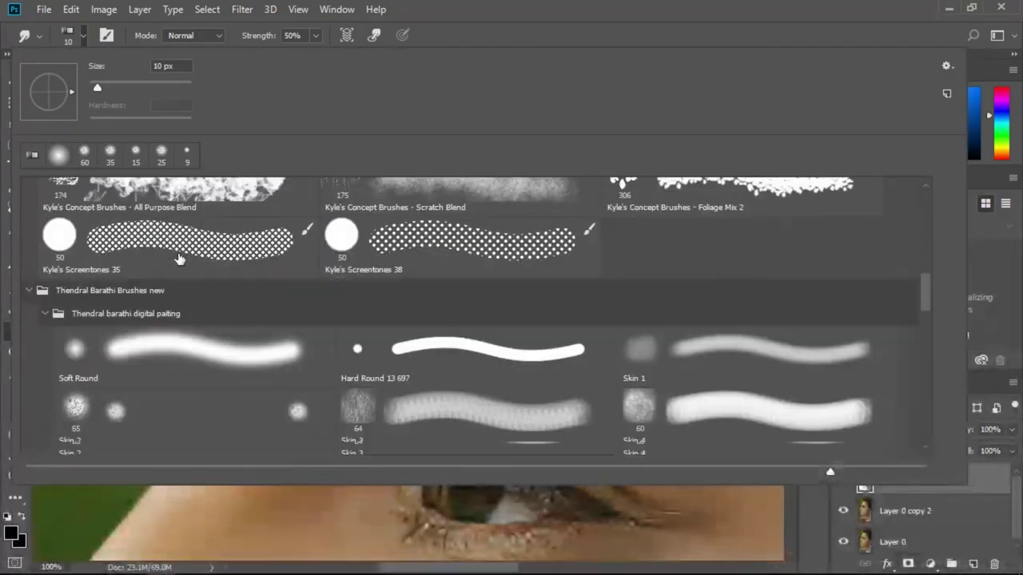
scroll(178, 259, "down", 5)
left_click(75, 242)
key("Return")
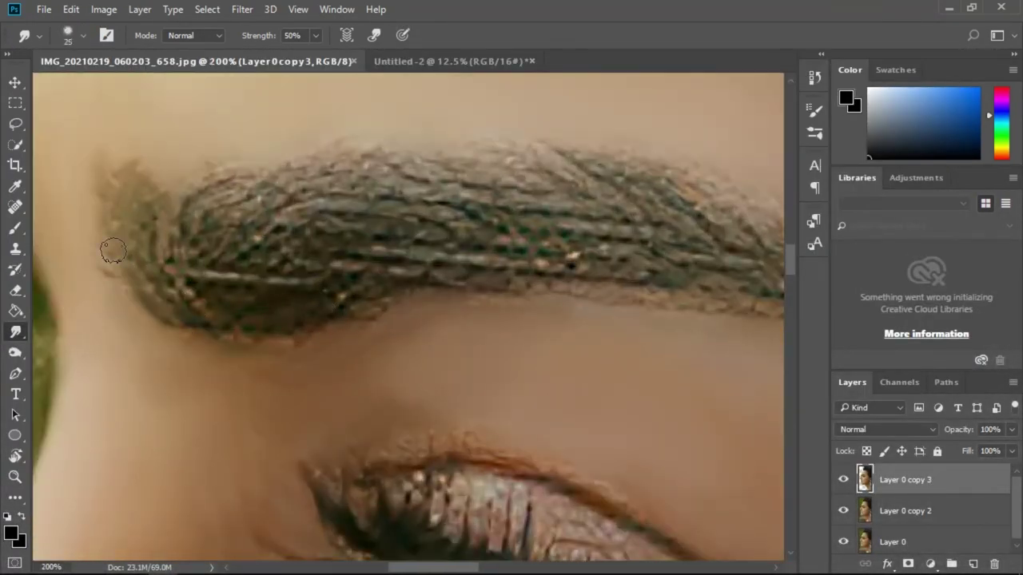
Smudge the eyebrow's inner start smooth and blend its hair edge down to the lower edge
mouse_move(112, 251)
left_mouse_down()
mouse_move(201, 176)
mouse_move(213, 301)
mouse_move(237, 312)
mouse_move(208, 251)
mouse_move(318, 296)
mouse_move(279, 185)
left_mouse_up()
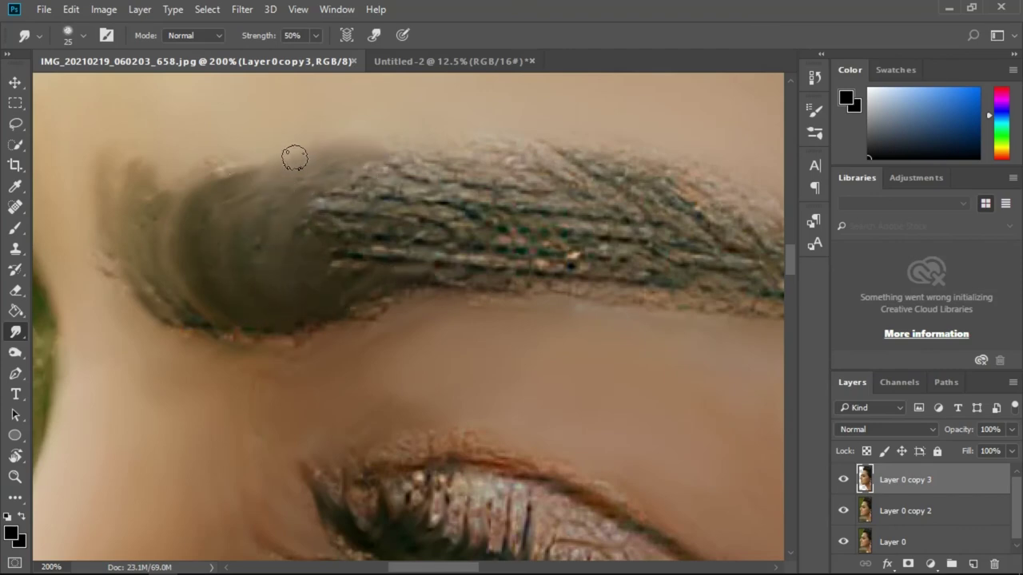
scroll(369, 187, "down", 2)
scroll(370, 187, "up", 3)
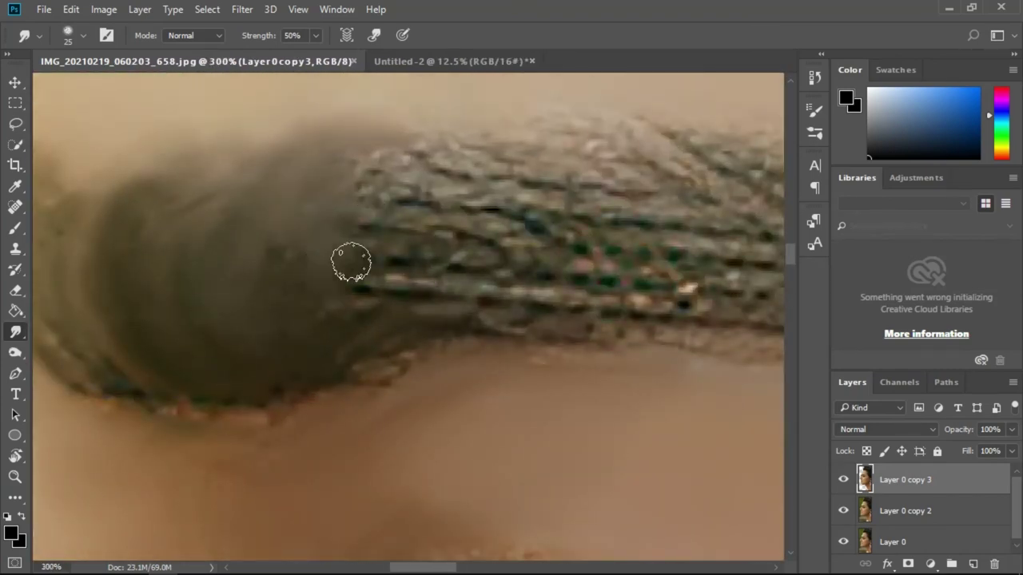
left_click_drag(352, 262, 331, 373)
scroll(94, 401, "right", 5)
scroll(94, 401, "up", 2)
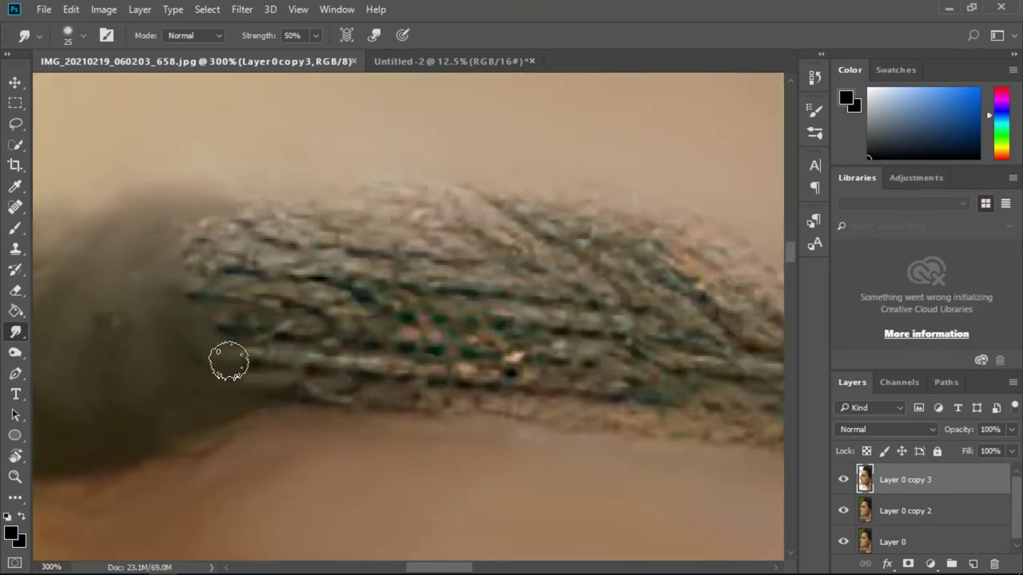
mouse_move(228, 359)
left_mouse_down()
mouse_move(306, 171)
mouse_move(250, 329)
mouse_move(322, 359)
mouse_move(327, 240)
left_mouse_up()
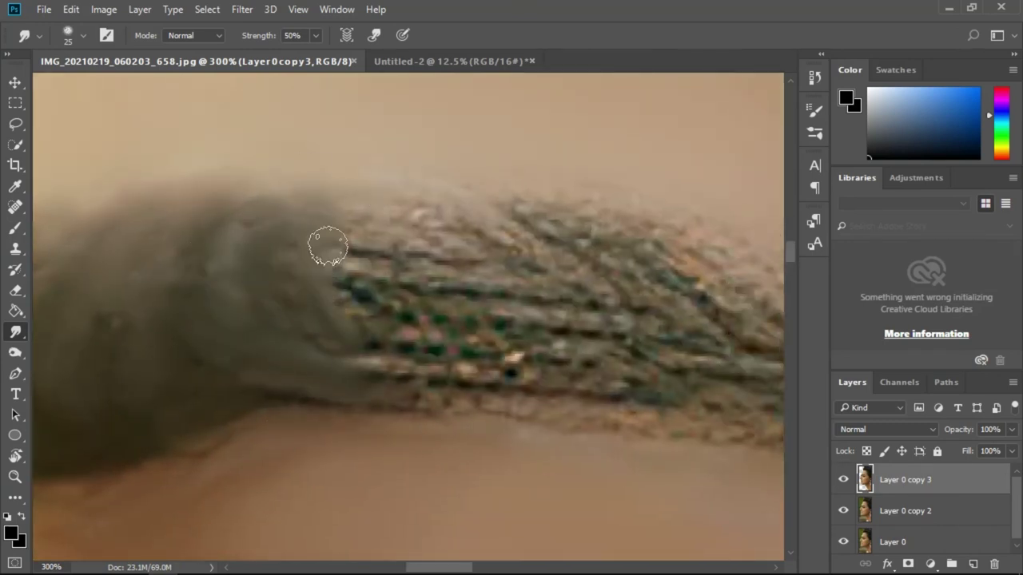
Darken the brow's left edge and smooth out the eyebrow's outline
scroll(247, 370, "right", 5)
scroll(247, 370, "up", 2)
left_click_drag(250, 429, 258, 274)
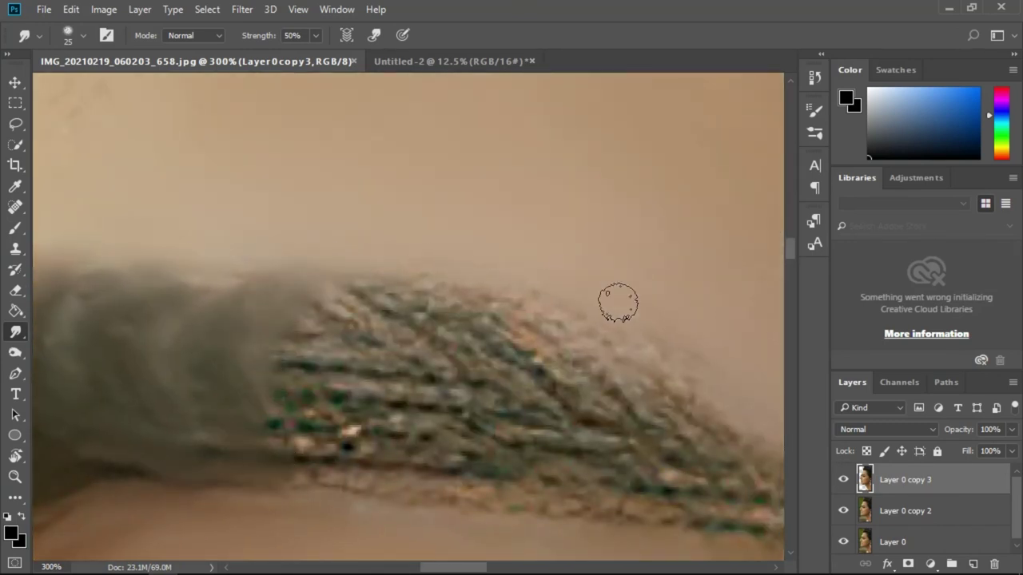
scroll(642, 274, "down", 1)
scroll(641, 274, "left", 5)
left_click_drag(469, 324, 456, 440)
scroll(244, 418, "right", 5)
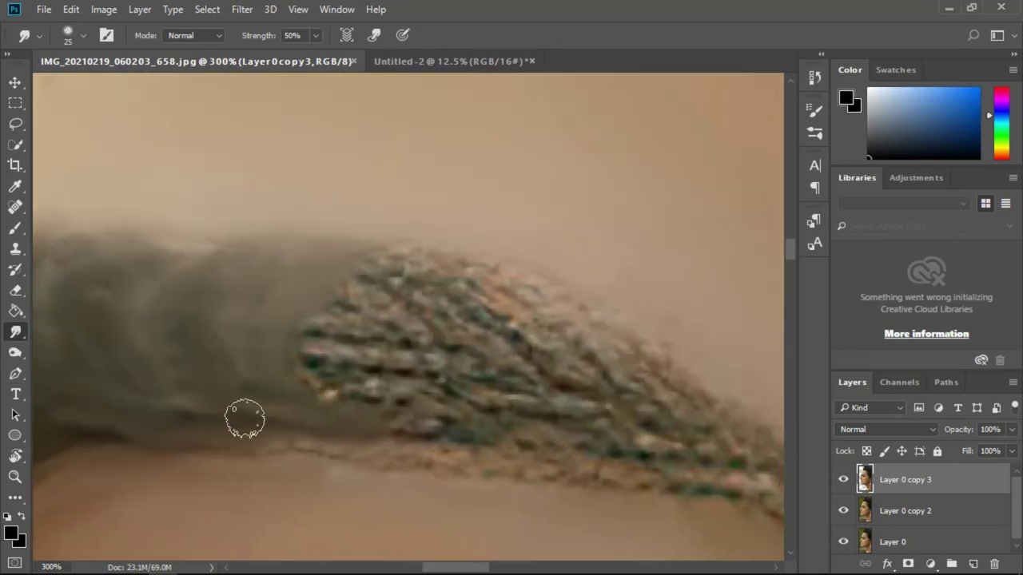
scroll(253, 416, "left", 5)
scroll(254, 415, "right", 1)
scroll(399, 343, "right", 5)
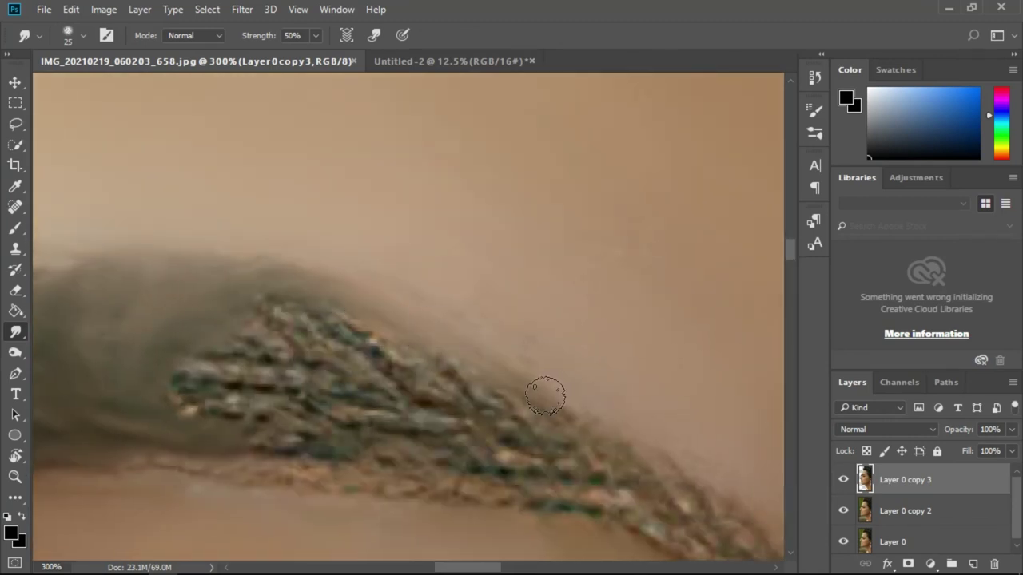
scroll(548, 285, "down", 5)
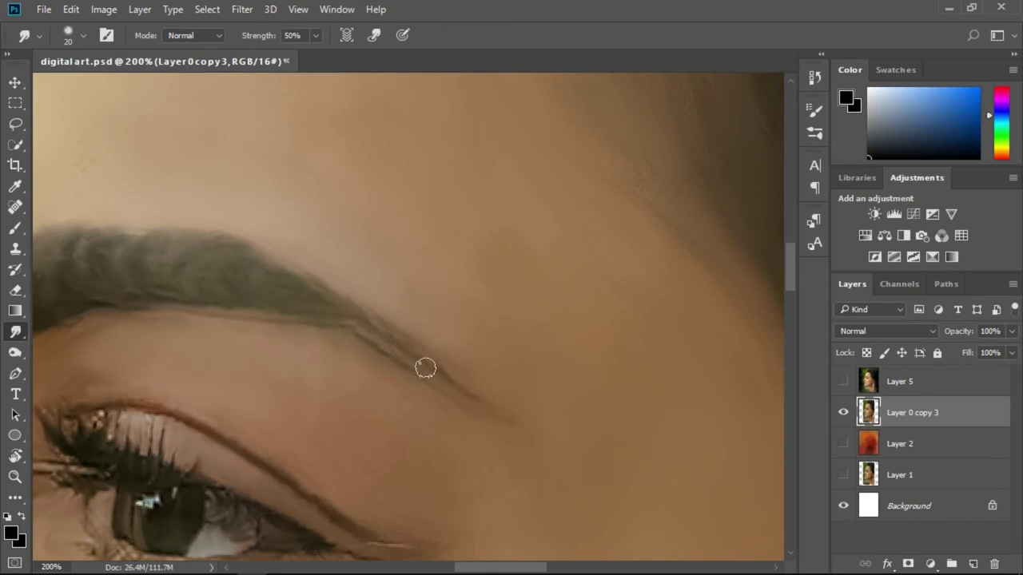
Add a new layer beneath the portrait layer and fill it black with the Paint Bucket
key("ctrl+minus")
key("ctrl+minus")
key("ctrl+minus")
key("ctrl+minus")
key("ctrl+minus")
key("ctrl+minus")
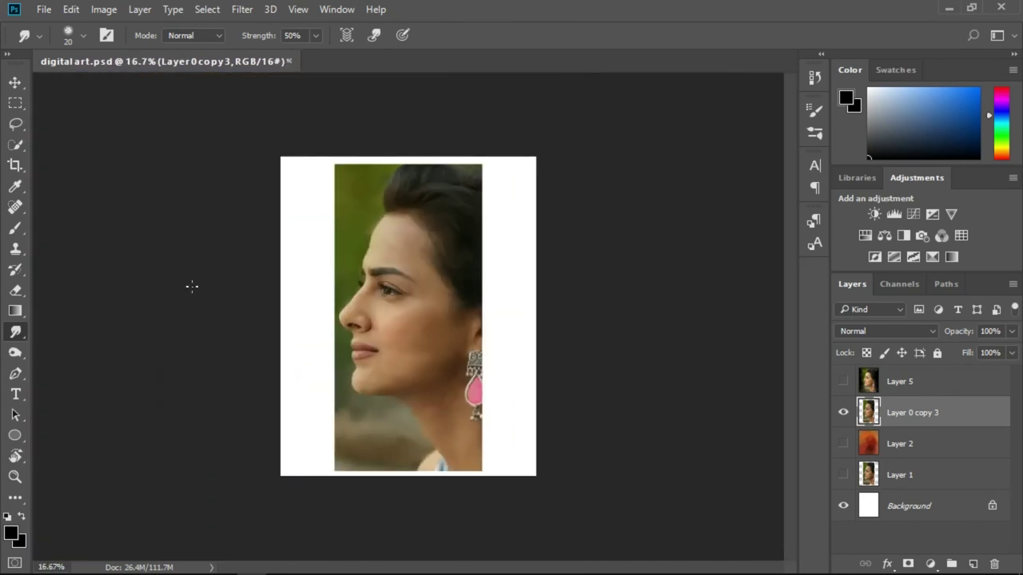
left_click(973, 564)
left_click_drag(911, 412, 948, 456)
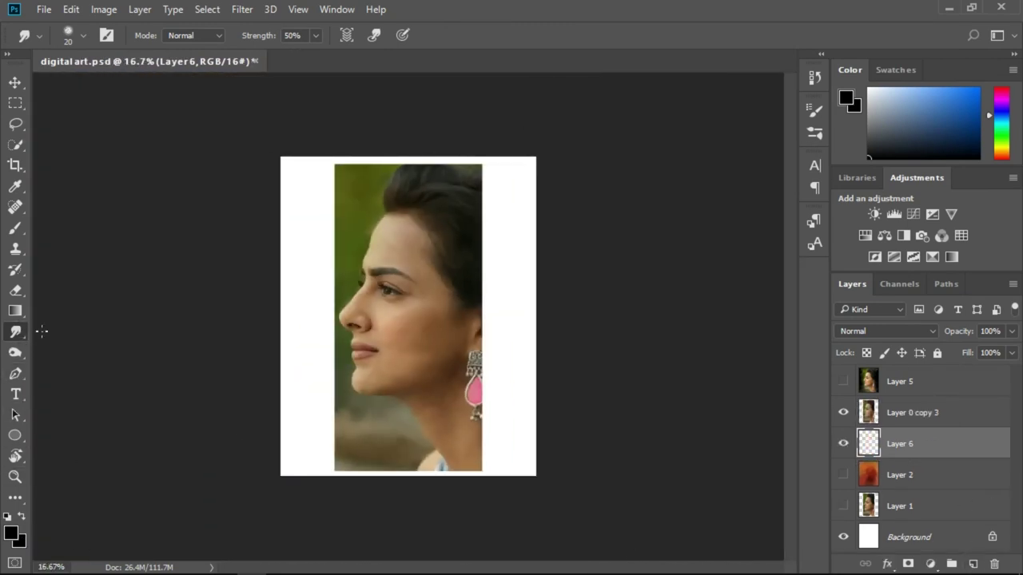
right_click(15, 311)
left_click(80, 324)
left_click(320, 333)
On Layer 0 copy 3, smudge the background, hair, neck and bottom edge into the black
left_click(911, 413)
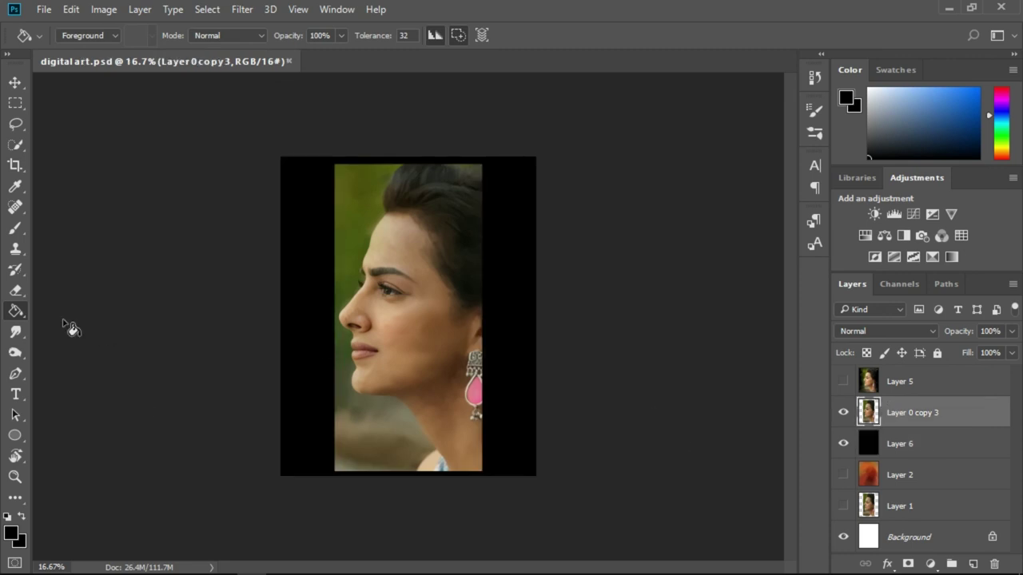
key("r")
mouse_move(332, 207)
left_mouse_down()
mouse_move(297, 171)
mouse_move(333, 210)
mouse_move(312, 251)
mouse_move(318, 318)
left_mouse_up()
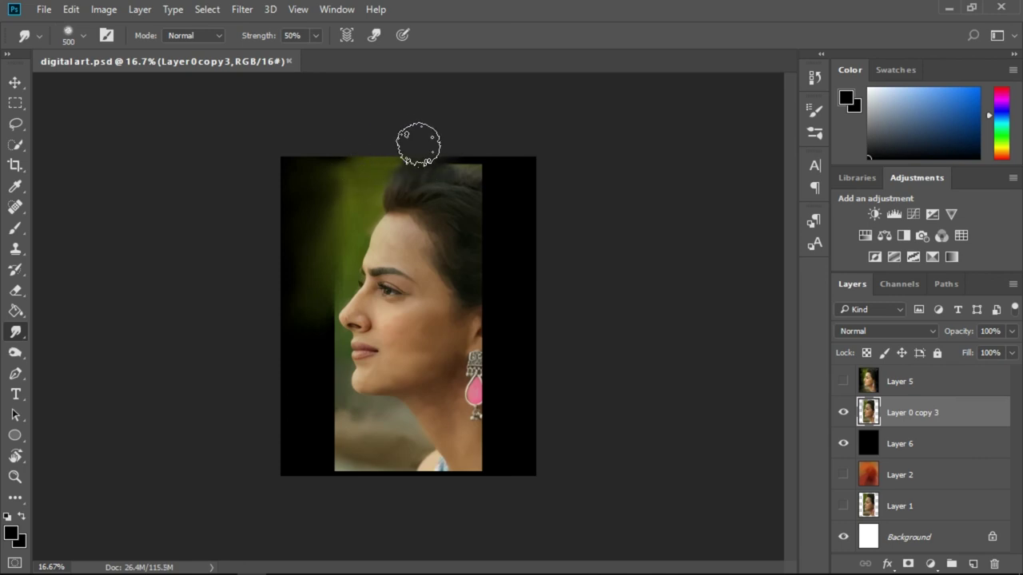
left_click_drag(499, 176, 524, 219)
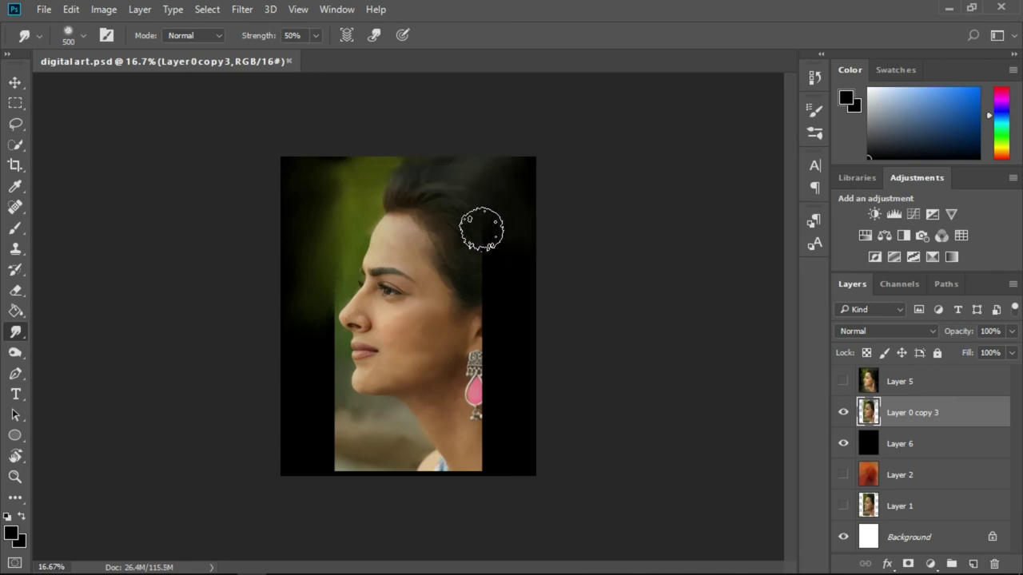
mouse_move(516, 323)
left_mouse_down()
mouse_move(490, 342)
mouse_move(484, 321)
left_mouse_up()
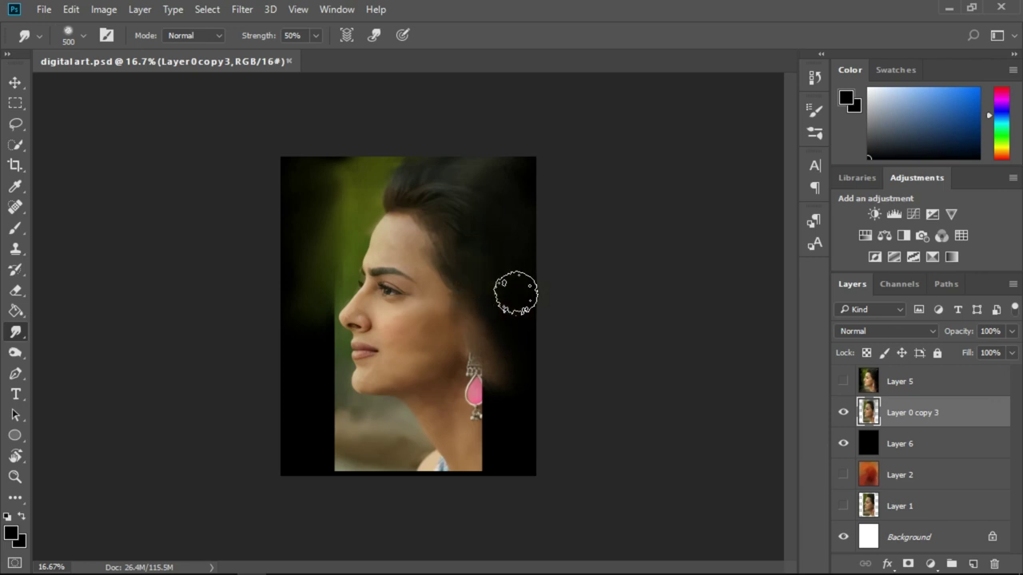
mouse_move(502, 399)
left_mouse_down()
mouse_move(484, 473)
mouse_move(337, 471)
left_mouse_up()
Zoom in, shrink the smudge brush to 175, and soften the black-green edge beside the nose
key("ctrl+plus")
key("ctrl+plus")
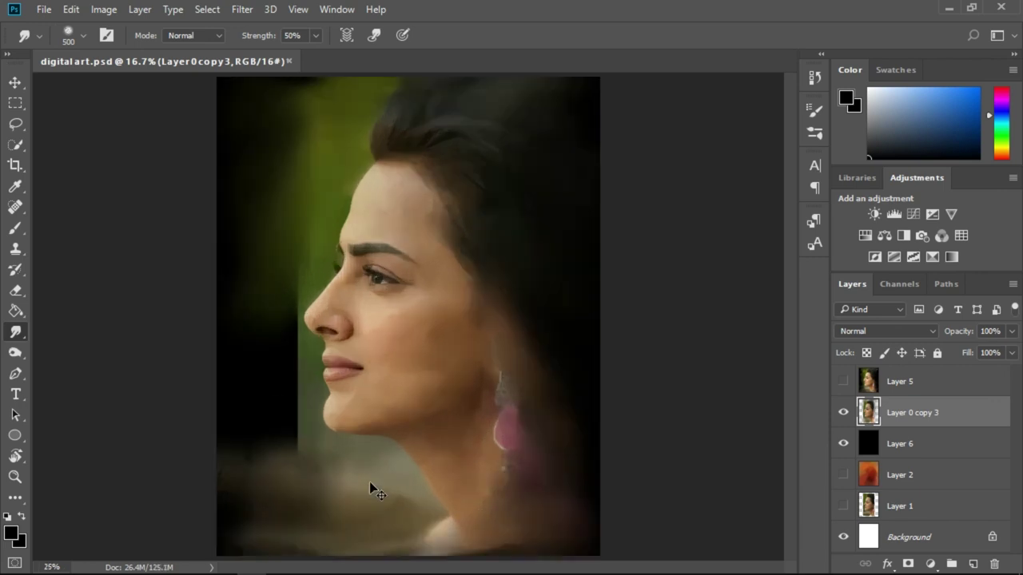
key("ctrl+plus")
scroll(136, 447, "up", 2)
scroll(132, 419, "up", 2)
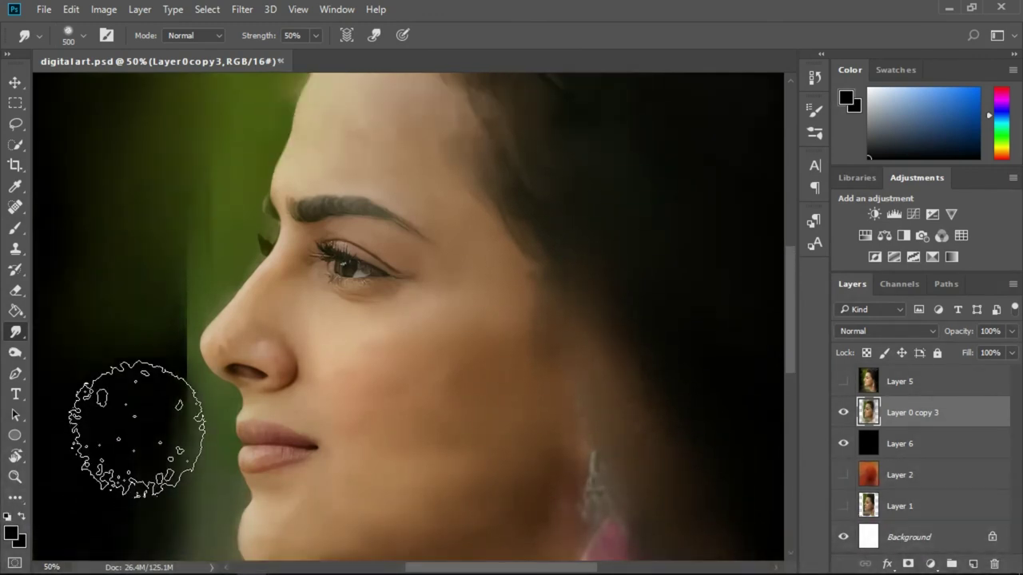
key("bracketleft")
key("bracketleft")
key("bracketleft")
mouse_move(179, 390)
left_mouse_down()
mouse_move(171, 309)
mouse_move(171, 343)
mouse_move(189, 336)
mouse_move(168, 394)
left_mouse_up()
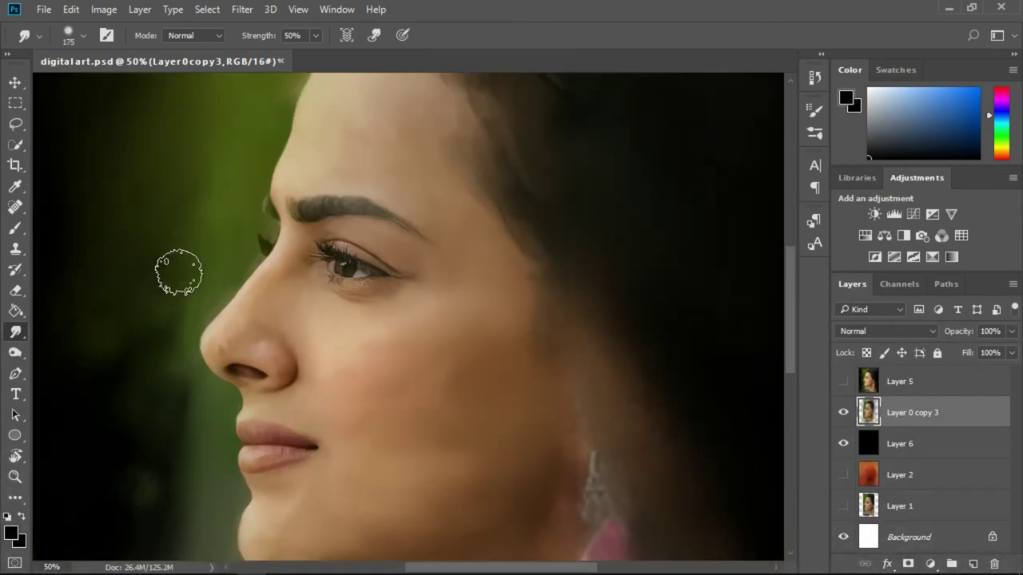
key("ctrl+minus")
key("ctrl+minus")
key("ctrl+minus")
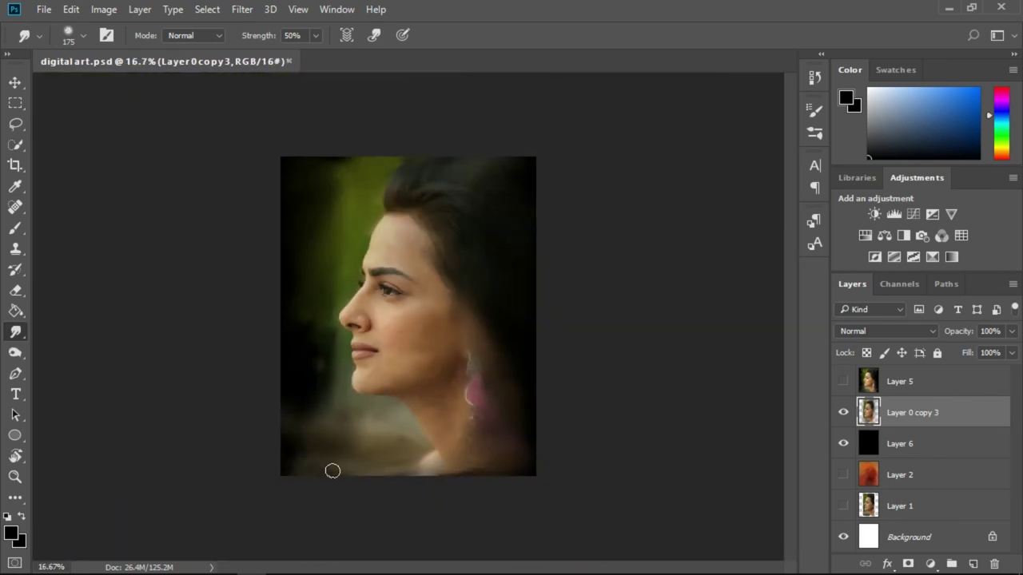
Combine Layer 6 and Layer 0 copy 3 into one Smart Object
left_click(843, 381)
left_click(843, 381)
left_click(929, 445, "ctrl")
right_click(928, 445)
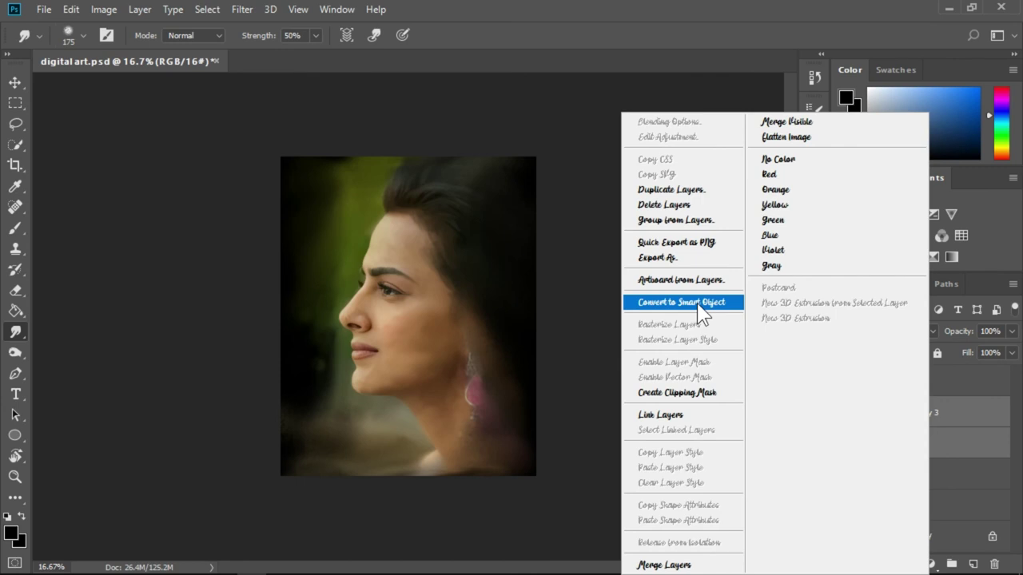
left_click(682, 302)
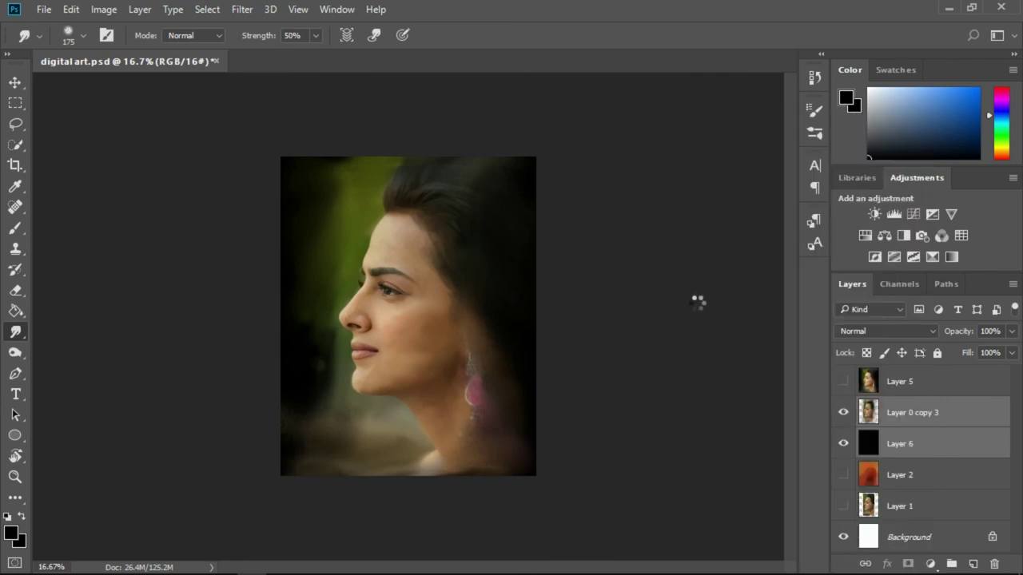
Add a Brightness/Contrast adjustment with Brightness 21
left_click(930, 564)
left_click(910, 276)
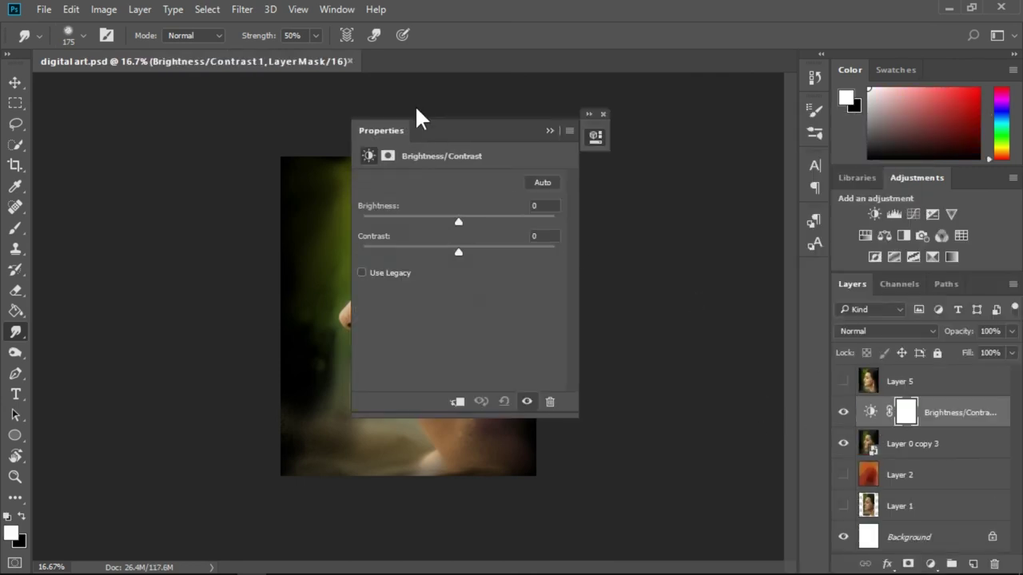
left_click_drag(420, 119, 617, 117)
left_click_drag(663, 220, 670, 220)
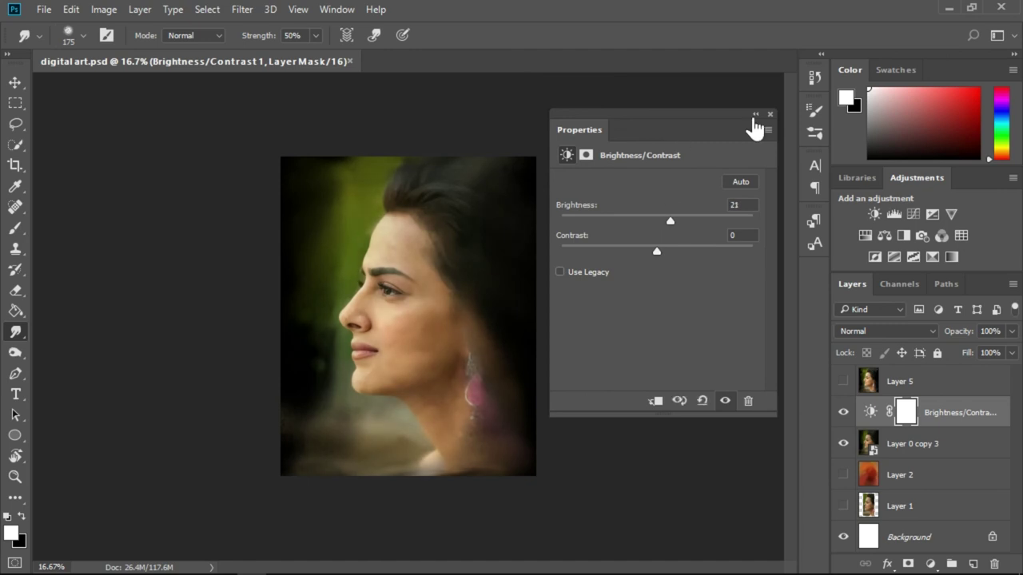
left_click(769, 114)
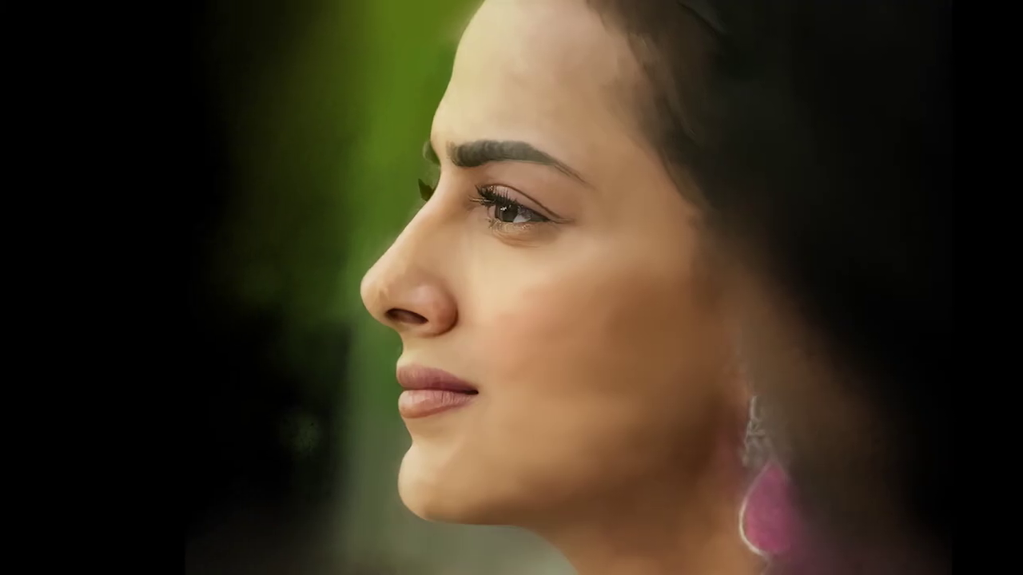